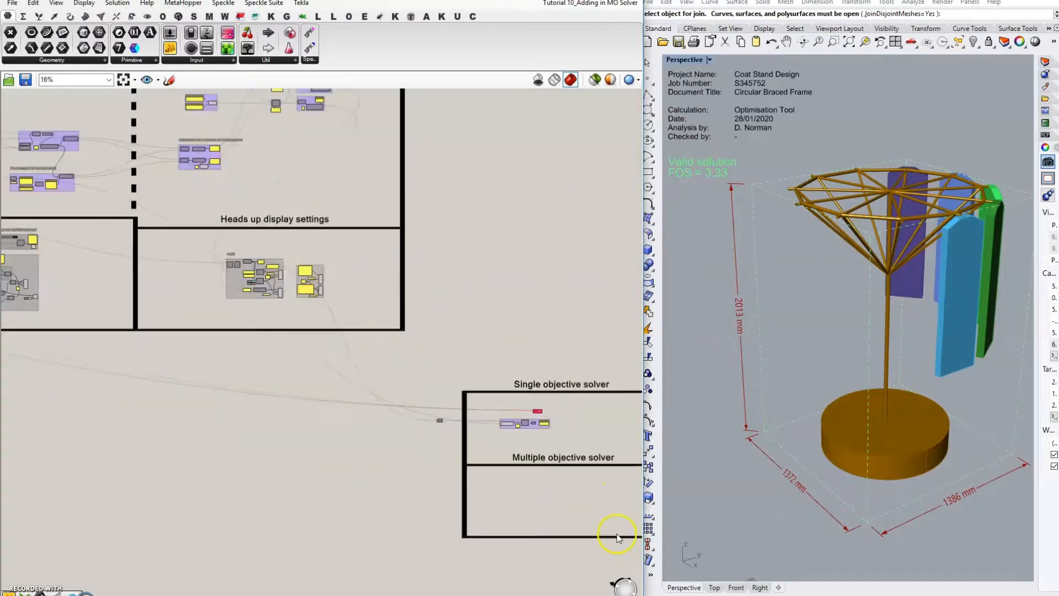
- Place an Octopus component inside the Multiple objective solver frame, leaving room ahead of it for its inputs
scroll(375, 385, up, 2)
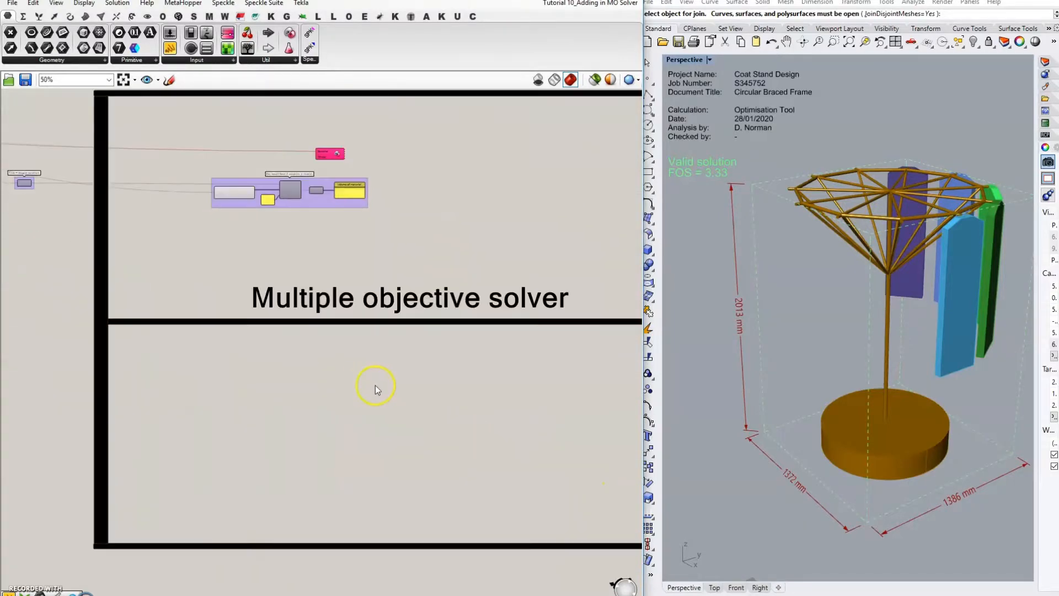
double_click(375, 385)
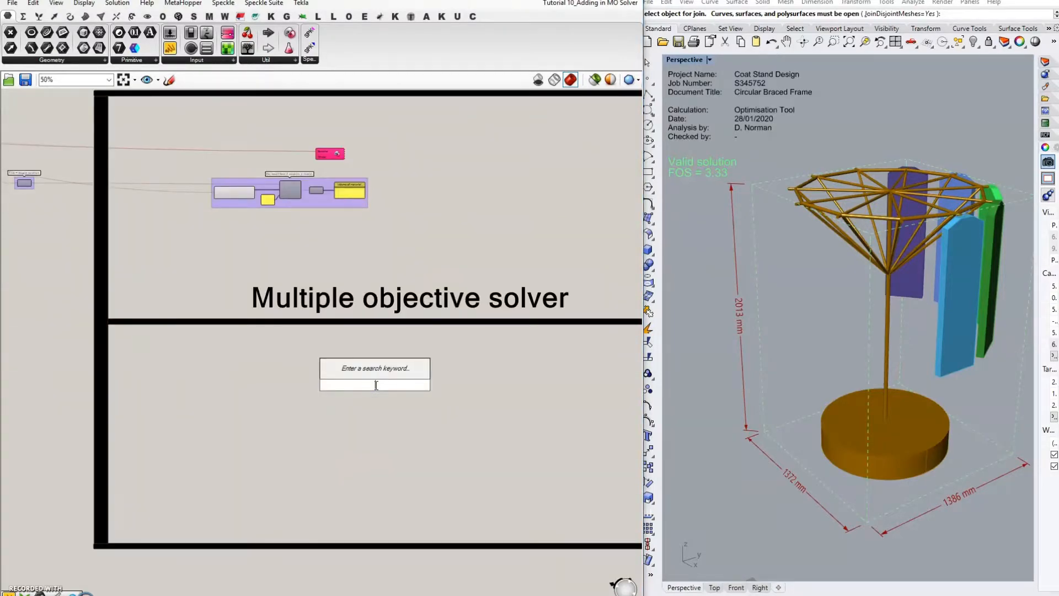
text(octo)
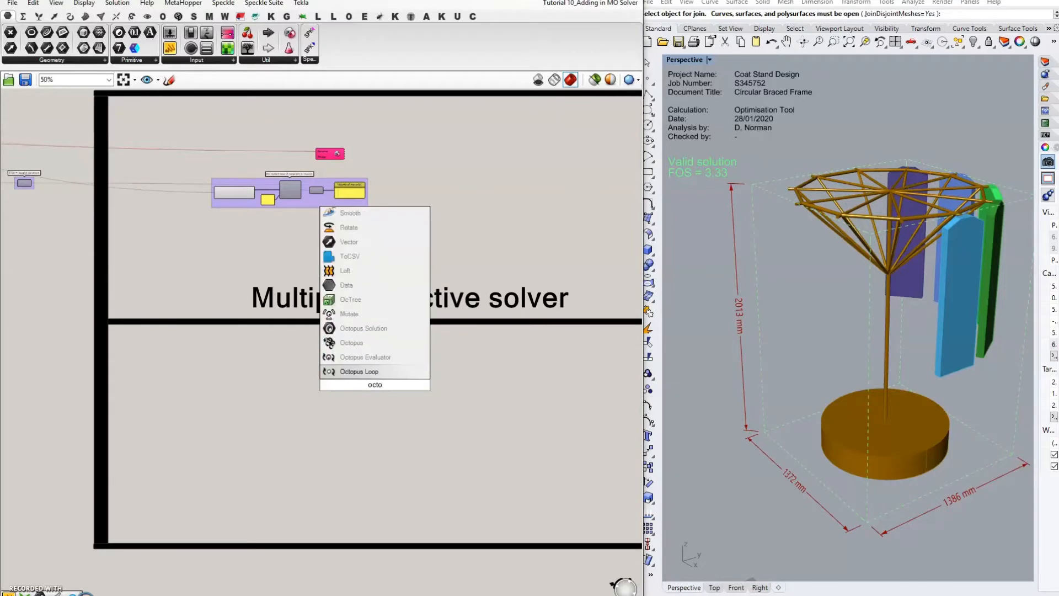
click(363, 349)
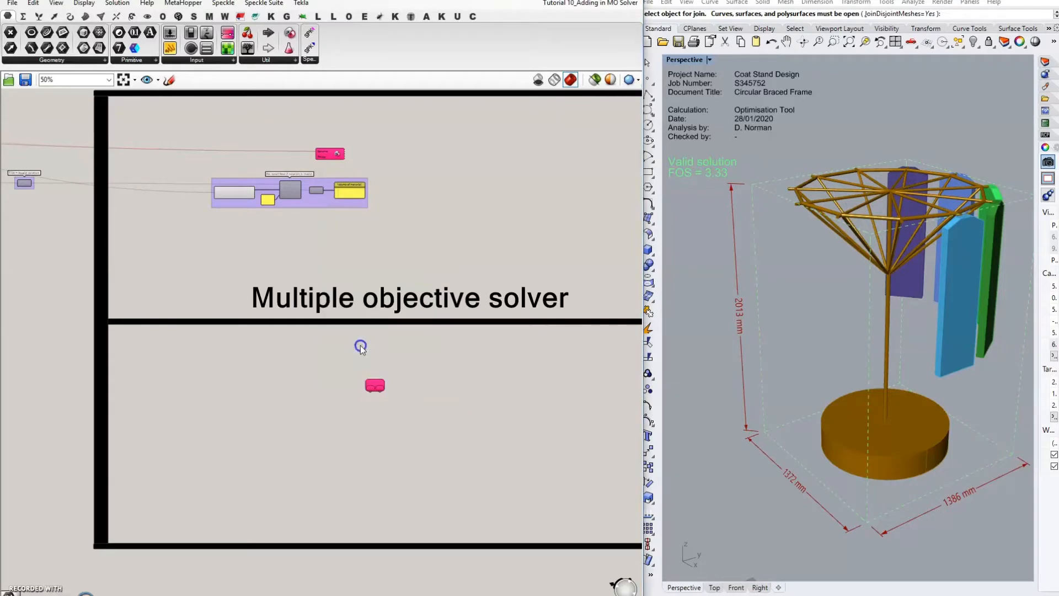
scroll(375, 380, up, 4)
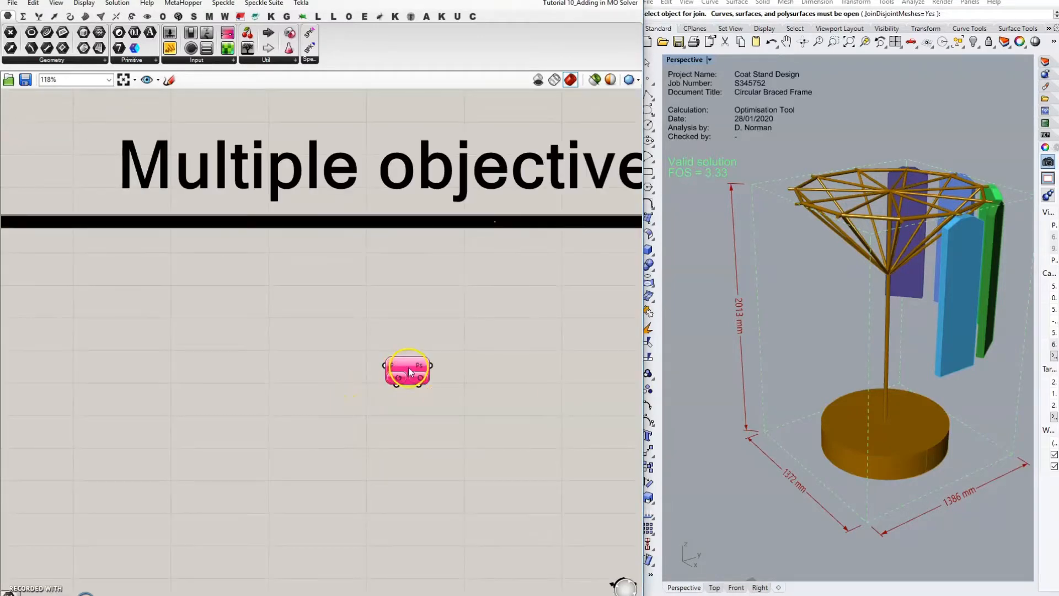
drag(407, 371, 511, 355)
scroll(485, 367, down, 3)
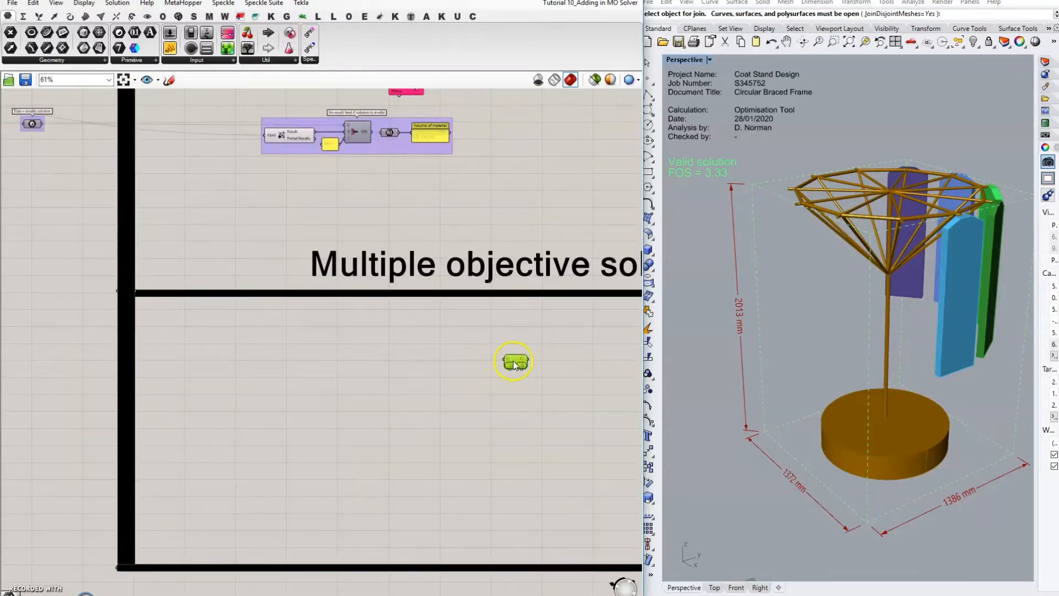
right_drag(560, 403, 589, 360)
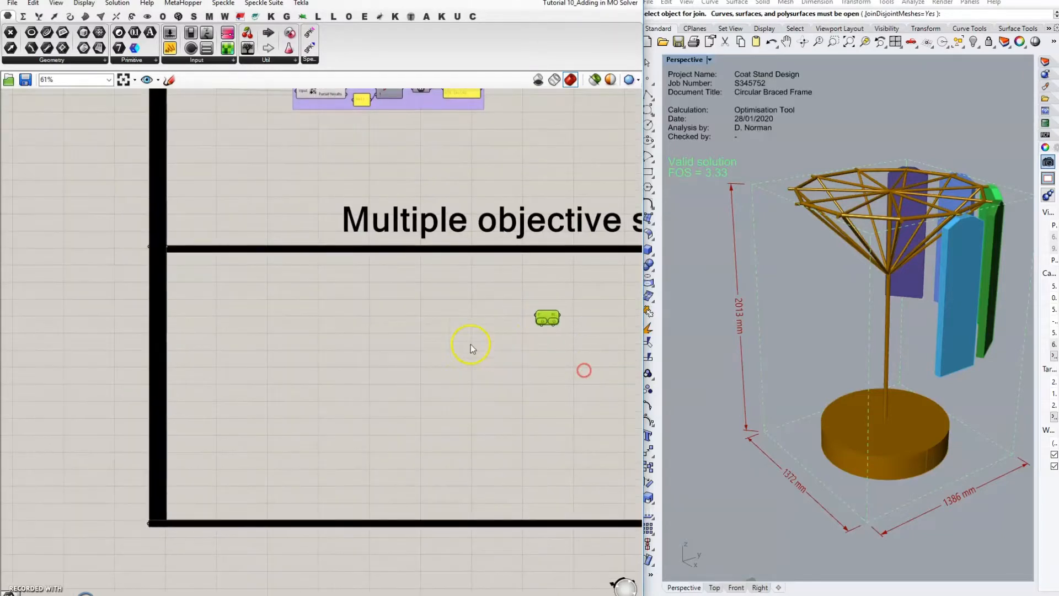
right_drag(449, 336, 513, 361)
- Add a Number parameter on the empty canvas between the Multiple objective solver frame's edge and the Octopus component
click(334, 365)
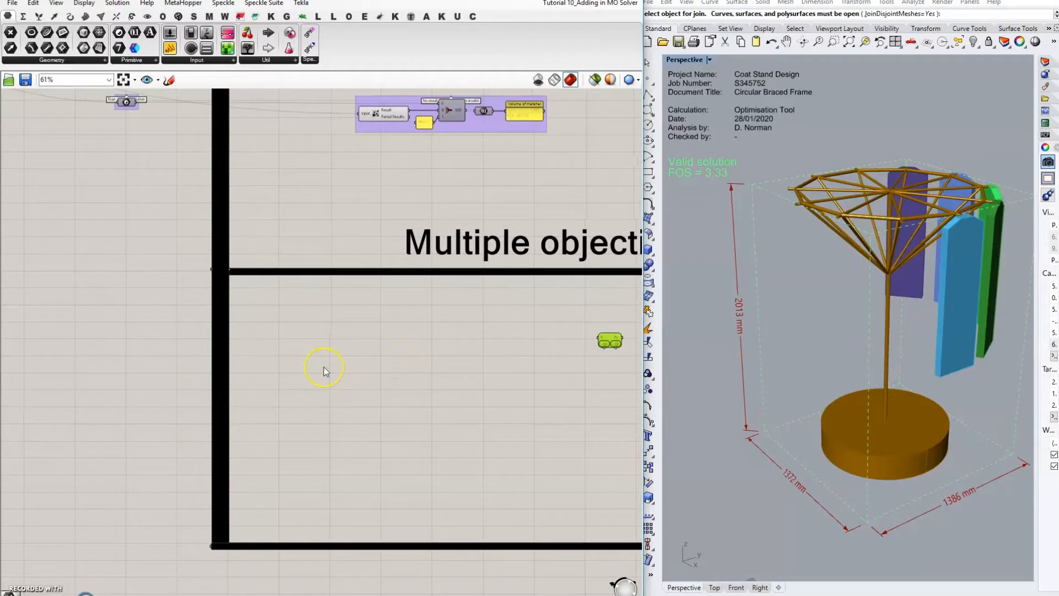
scroll(324, 367, up, 1)
right_drag(453, 347, 353, 347)
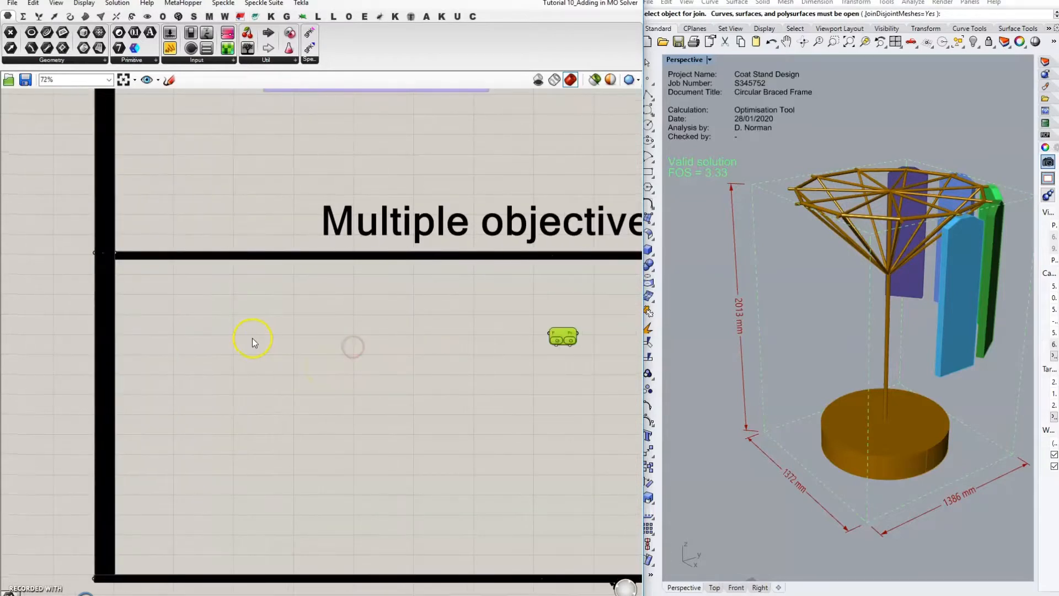
double_click(253, 339)
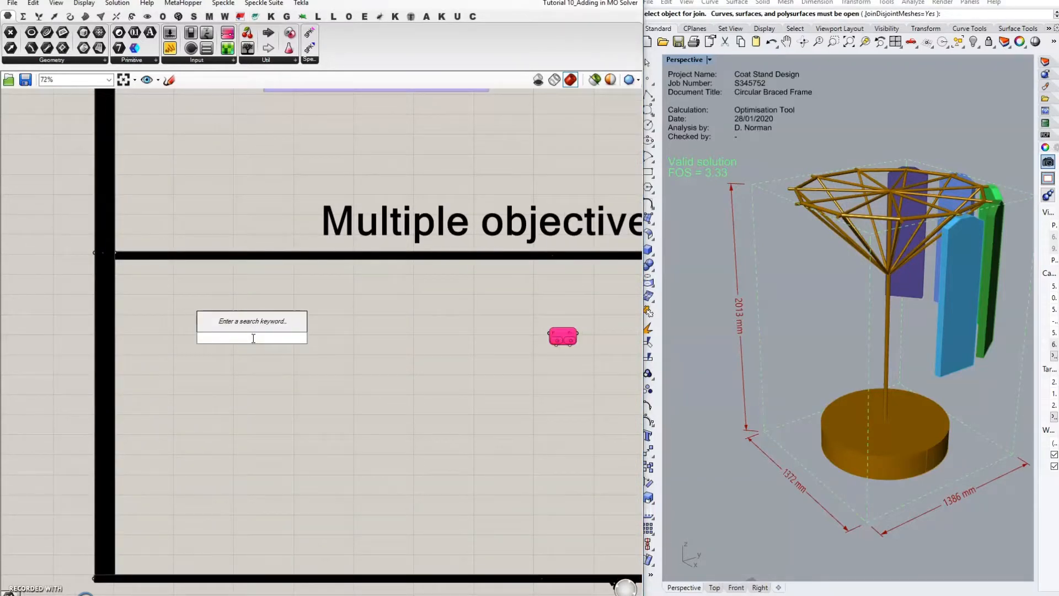
text(unm)
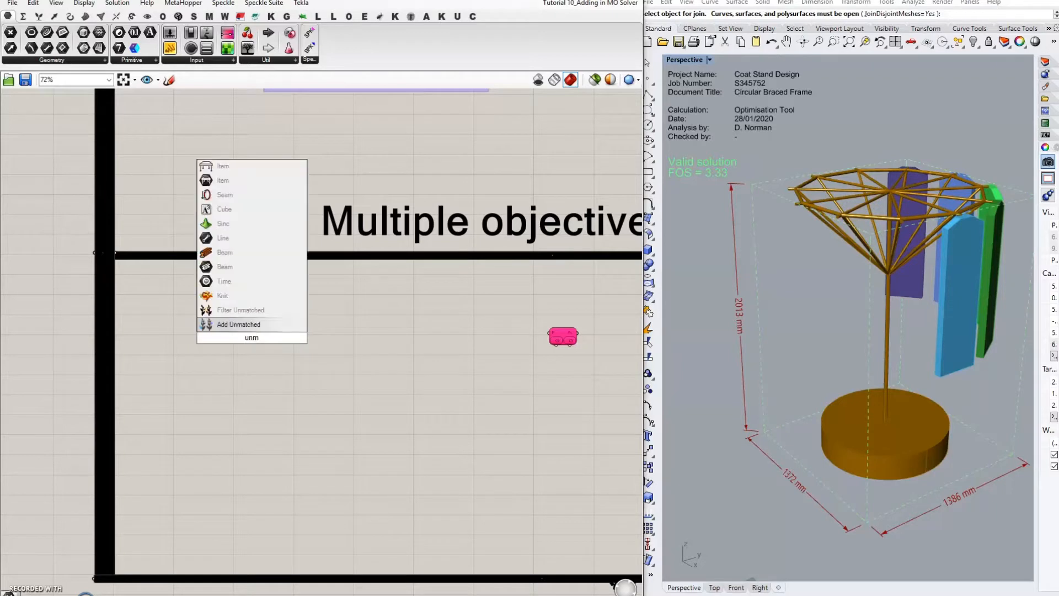
text(ve)
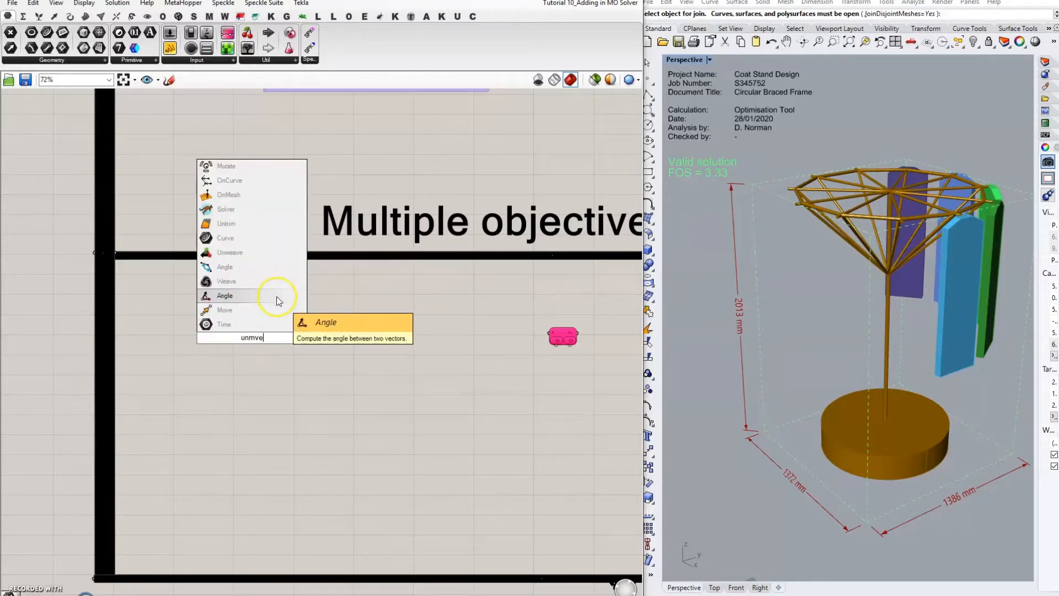
key(BackSpace)
key(BackSpace)
key(BackSpace)
key(BackSpace)
text(number)
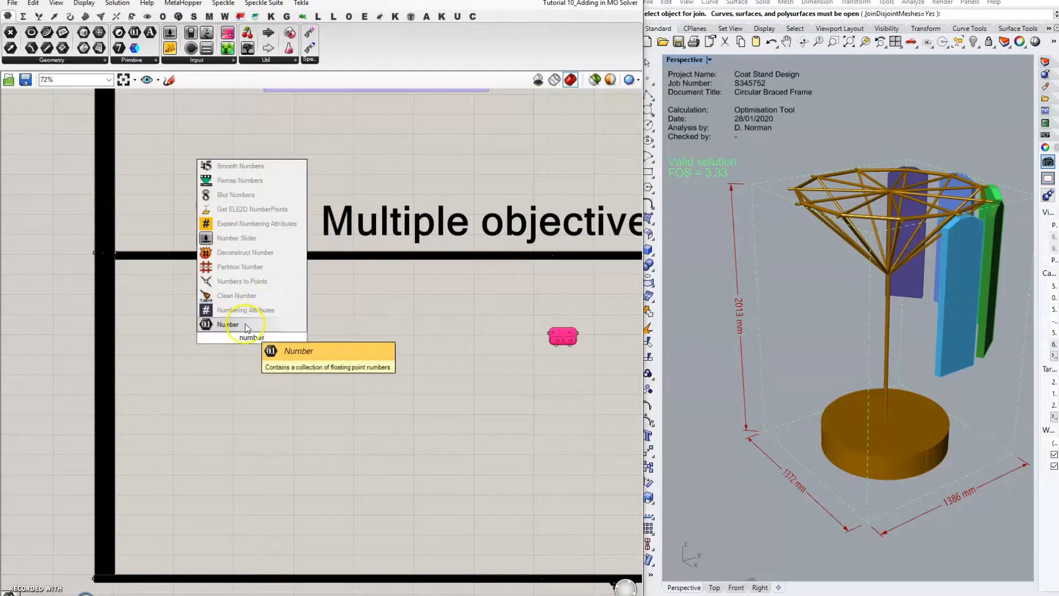
click(229, 310)
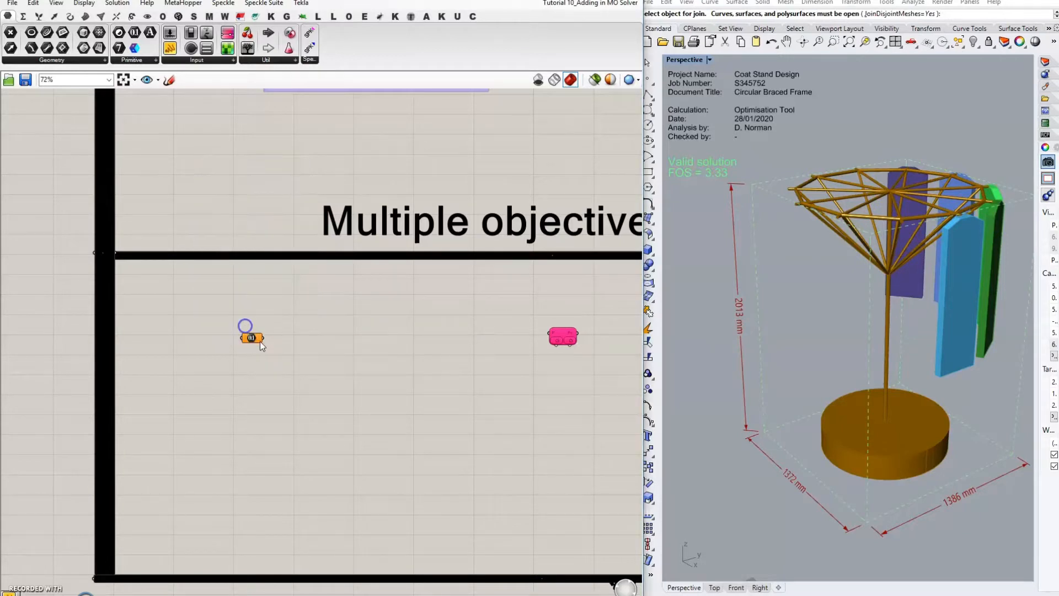
- Duplicate the Number parameter and place the copy below the original
key(ctrl+c)
key(ctrl+v)
click(269, 349)
- Add a Stream Filter beside the upper Number parameter and wire that parameter into the filter's stream 0 input
double_click(319, 335)
text(stream)
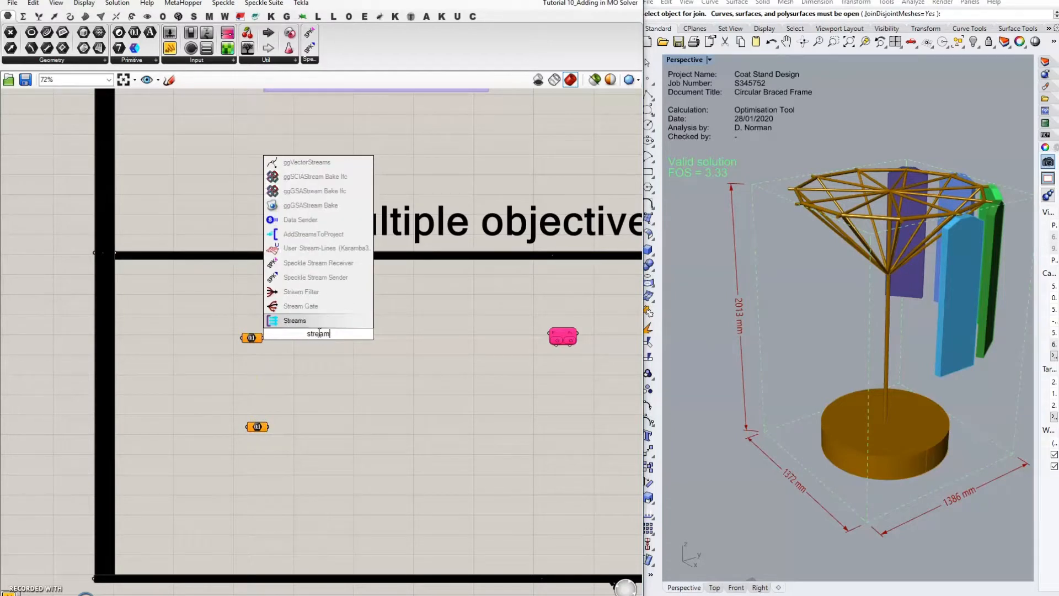
click(302, 292)
scroll(286, 356, up, 2)
drag(255, 332, 320, 317)
key(ctrl+z)
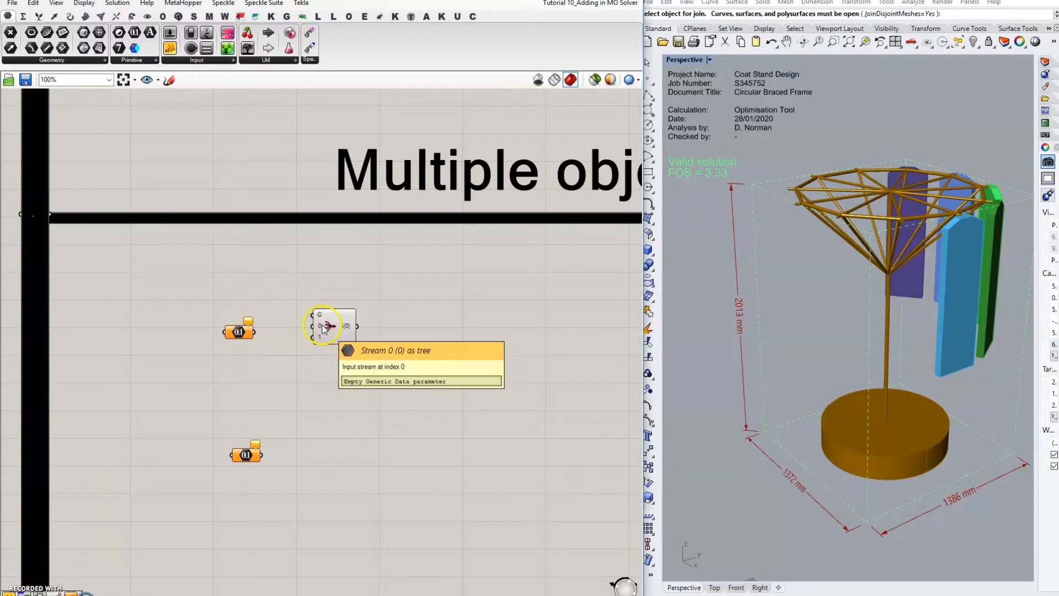
drag(255, 332, 333, 334)
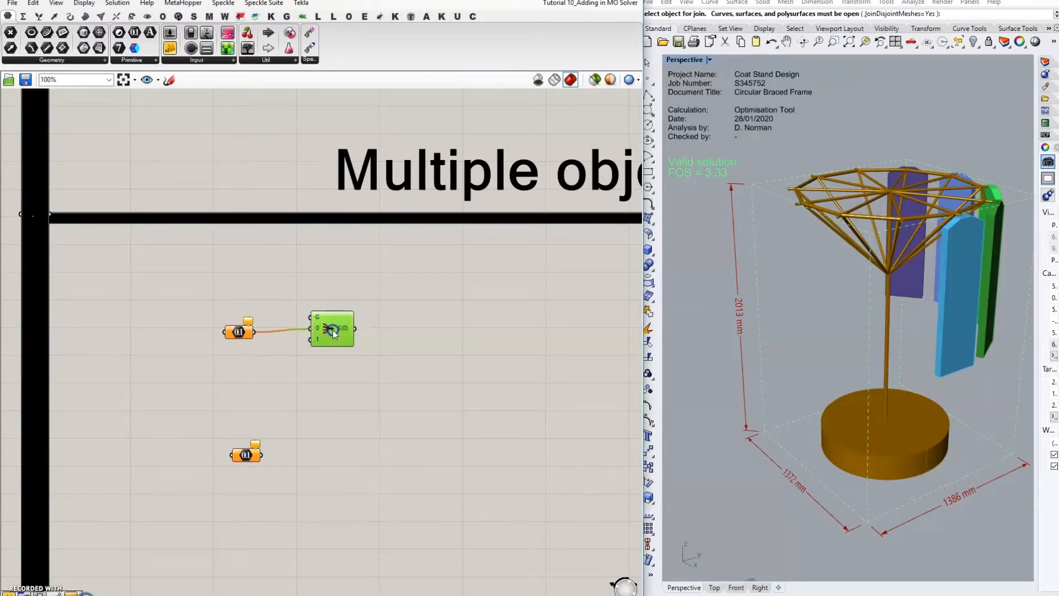
- Add a panel containing Null below the Number parameter and wire it into the Stream Filter's stream 1 input
double_click(272, 373)
text(null)
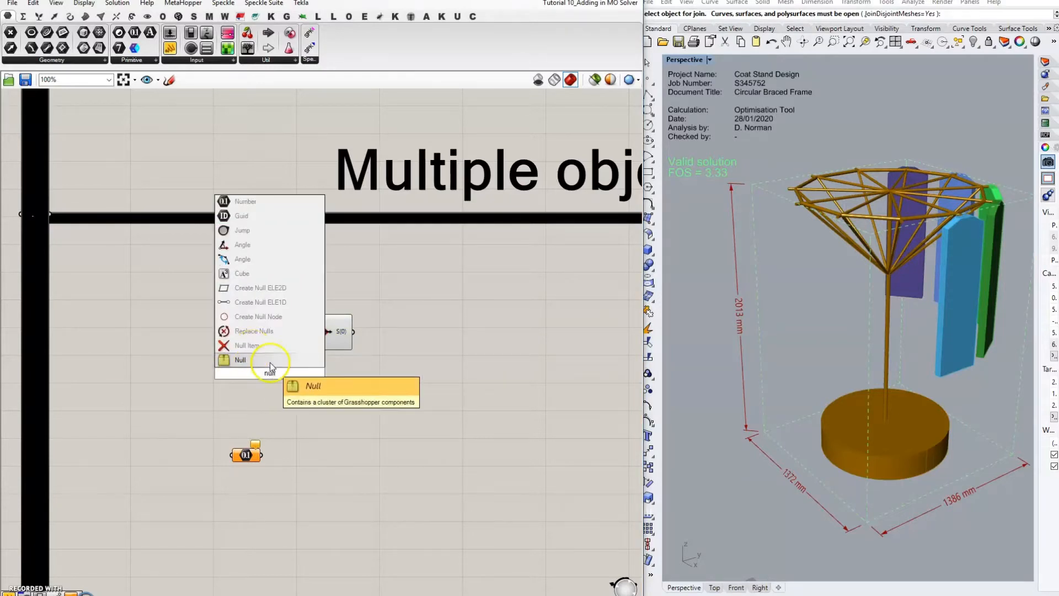
key(BackSpace)
key(BackSpace)
key(BackSpace)
key(BackSpace)
text(//N)
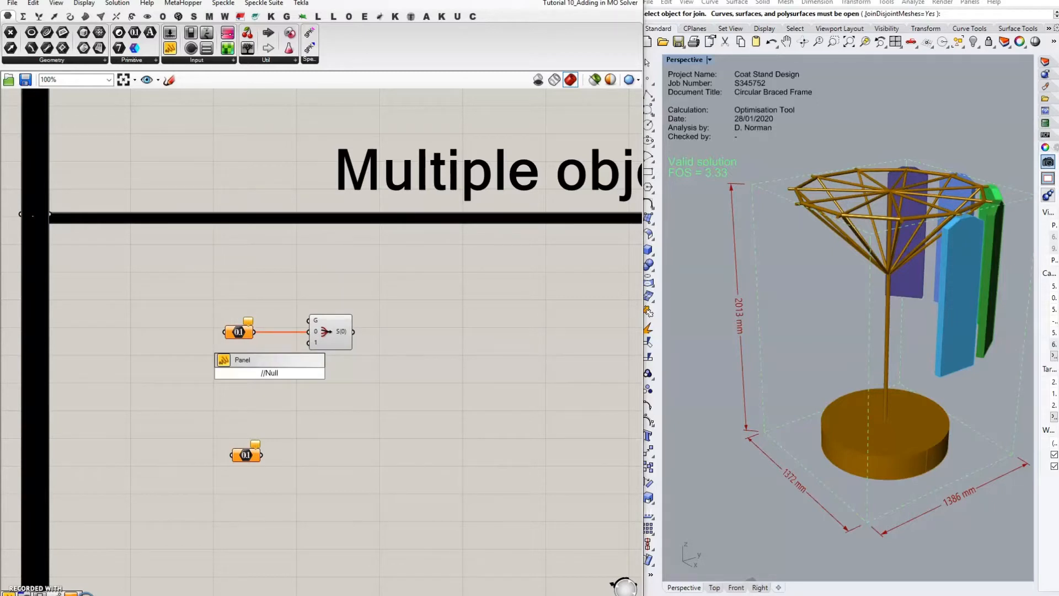
key(Return)
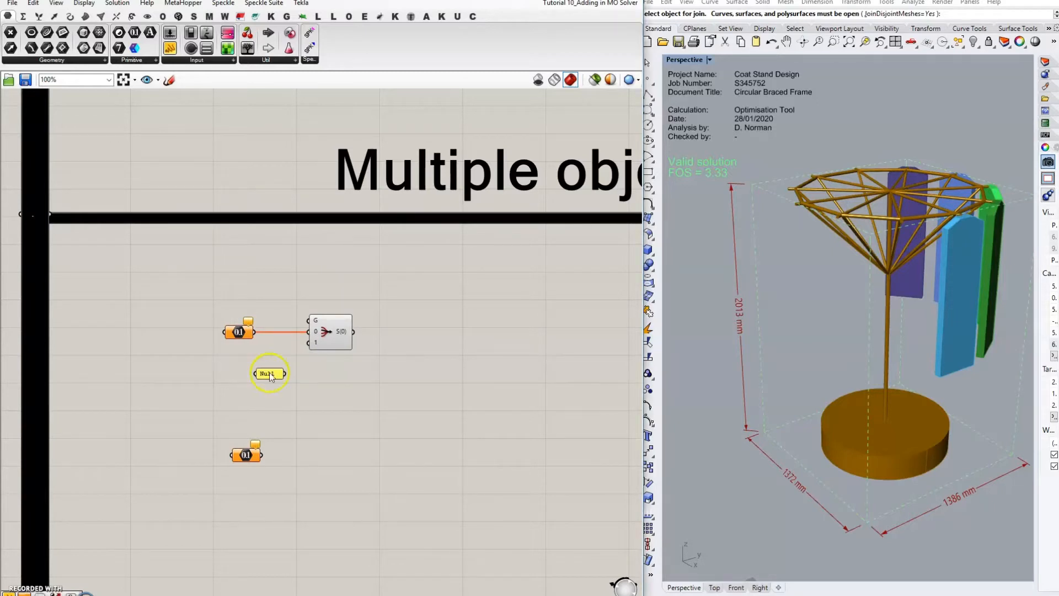
drag(285, 373, 308, 342)
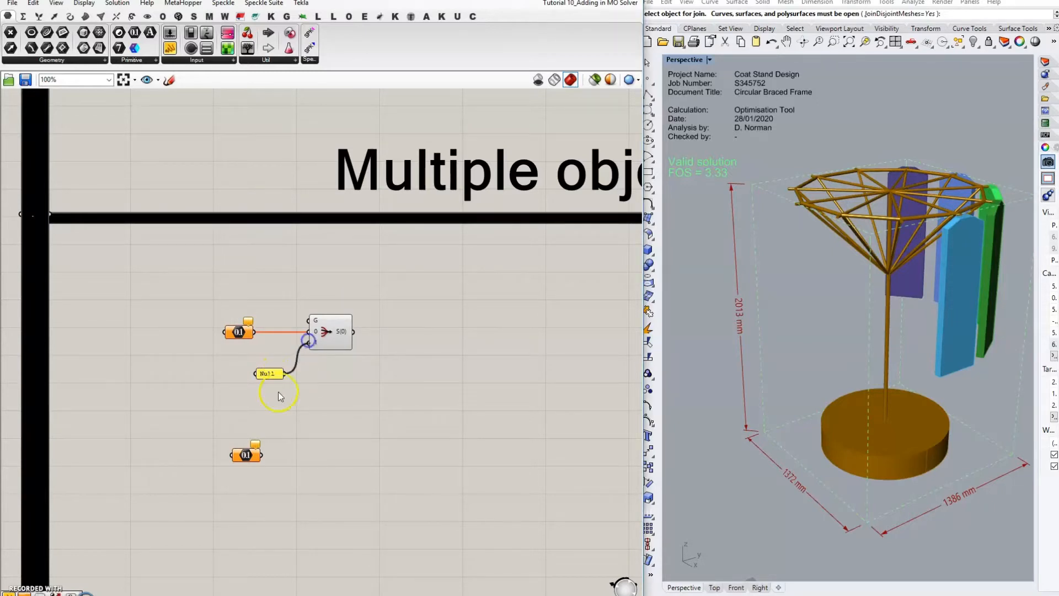
- Delete the unconnected Number parameter below the Null panel
click(242, 456)
key(Delete)
click(316, 415)
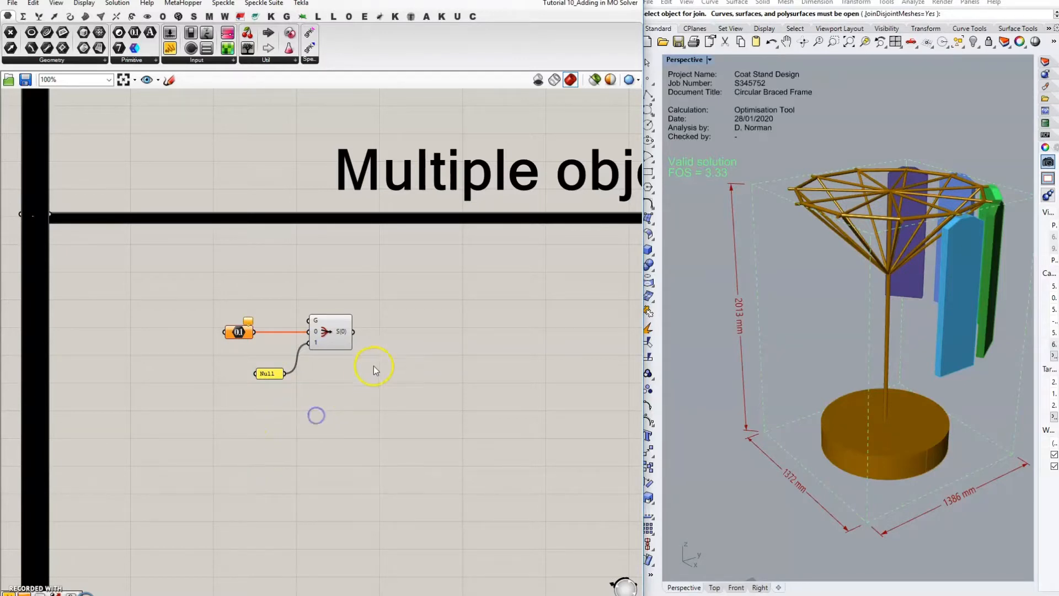
- Add a second Number parameter after the Stream Filter and wire the filter's output into it
double_click(375, 327)
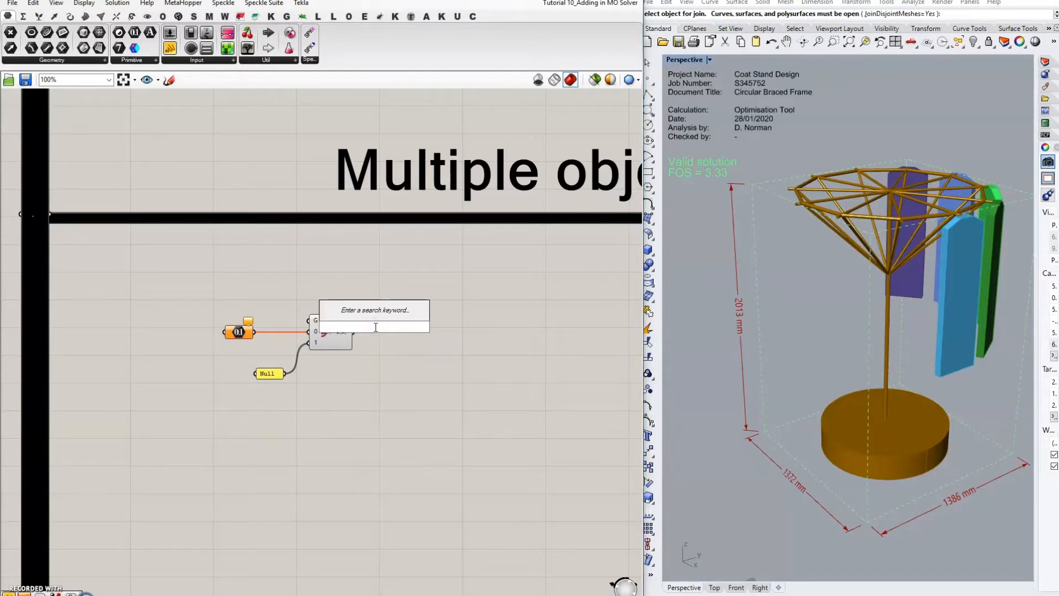
text(number)
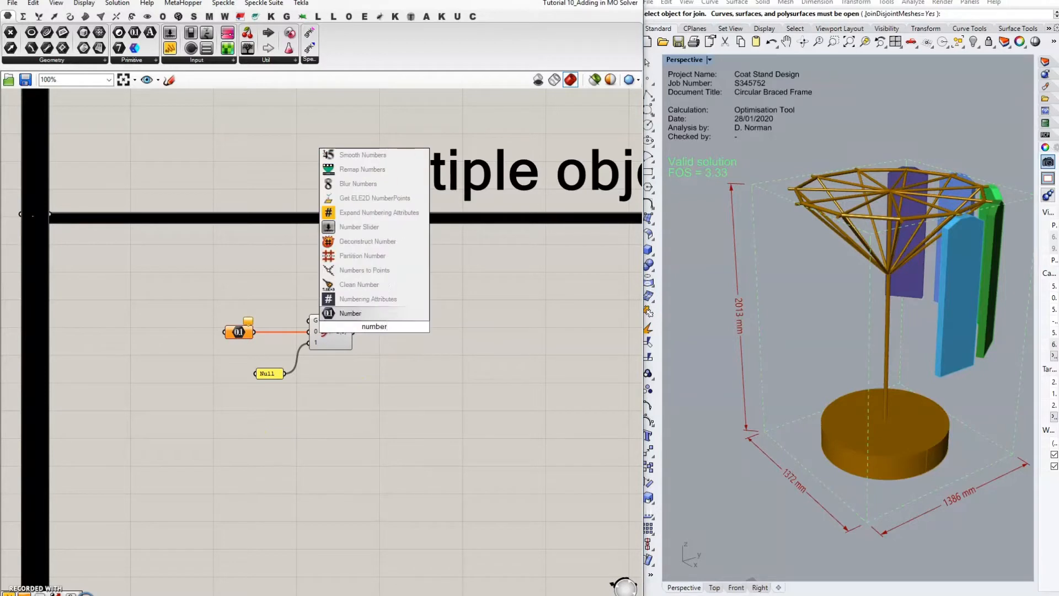
click(373, 312)
drag(355, 331, 380, 331)
- Add an empty panel fed by the output Number parameter and name it FOS
double_click(462, 322)
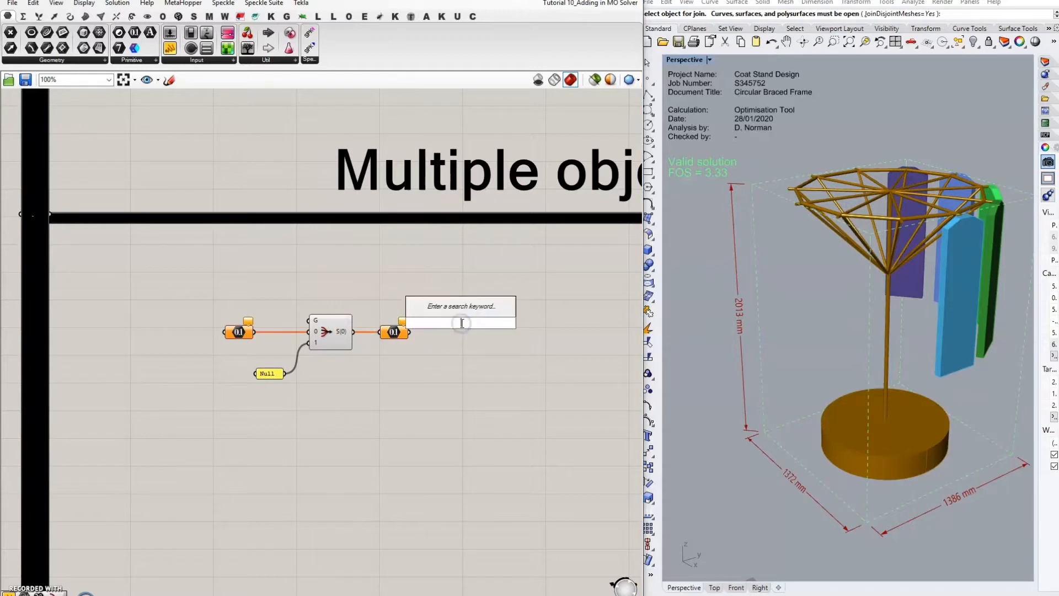
text(//)
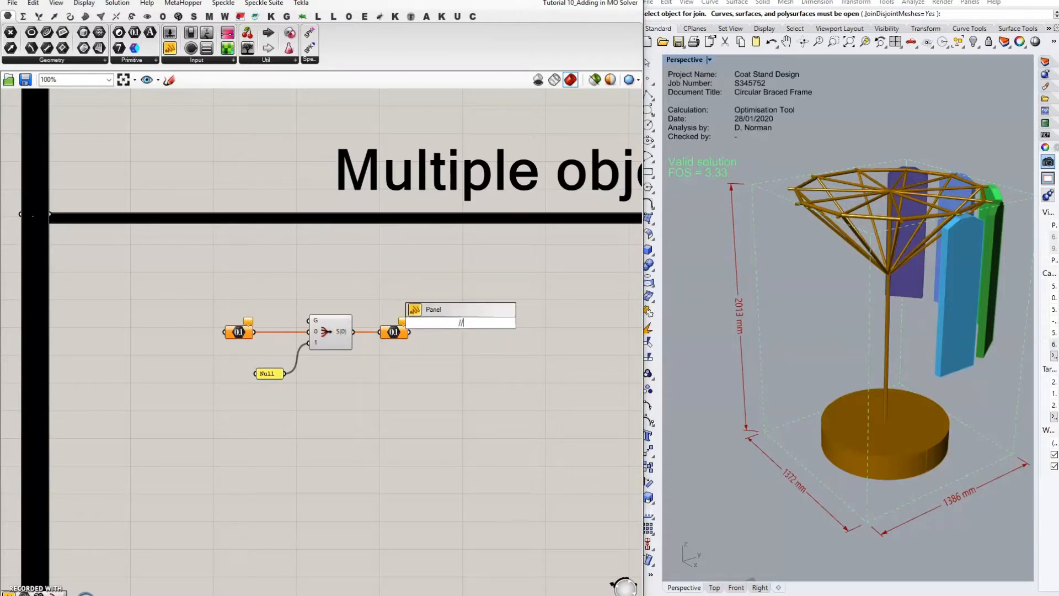
key(Return)
mouse_move(458, 323)
mouse_down()
mouse_move(467, 321)
mouse_move(416, 327)
mouse_move(455, 325)
mouse_up()
right_click(455, 324)
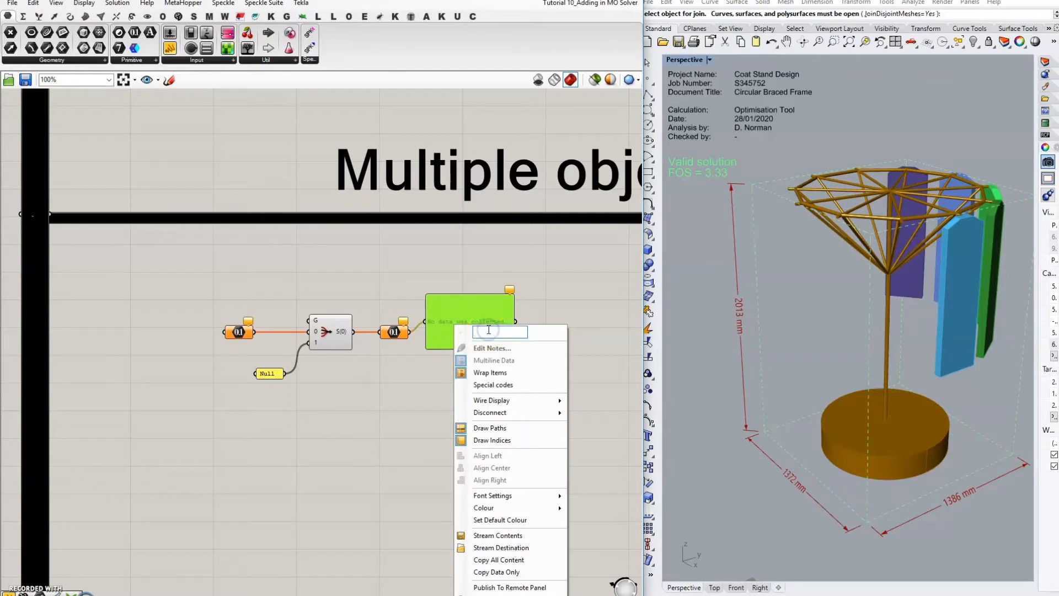
text(FOS)
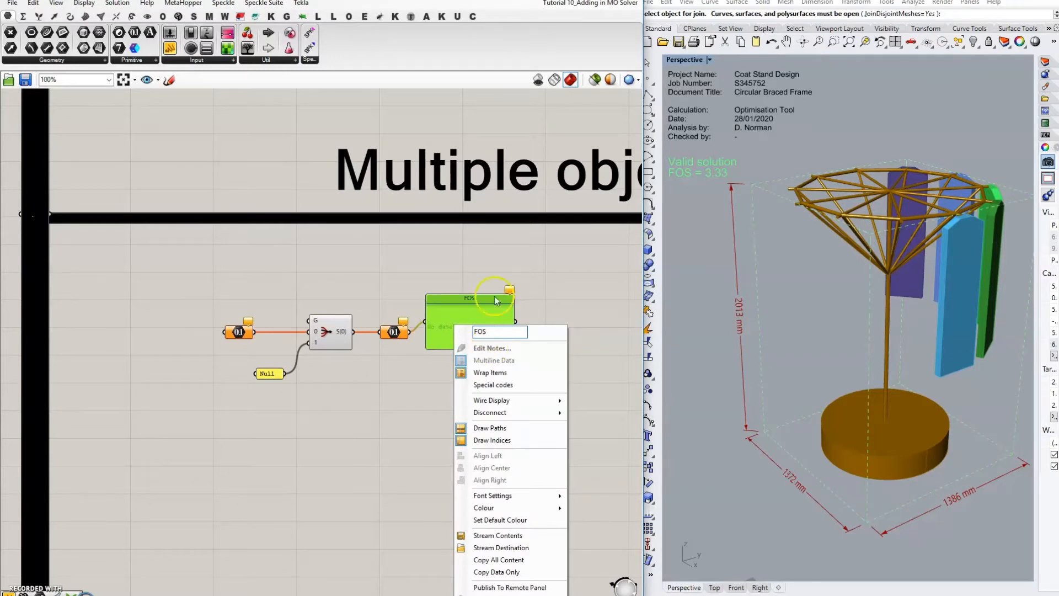
key(Return)
click(538, 300)
- Shrink the FOS panel and line it up with the output Number parameter
drag(514, 349, 487, 332)
drag(473, 319, 473, 336)
click(449, 281)
- Connect the Stream Filter's gate input to the "True = Invalid solution" parameter outside the solver frame
right_drag(337, 280, 391, 303)
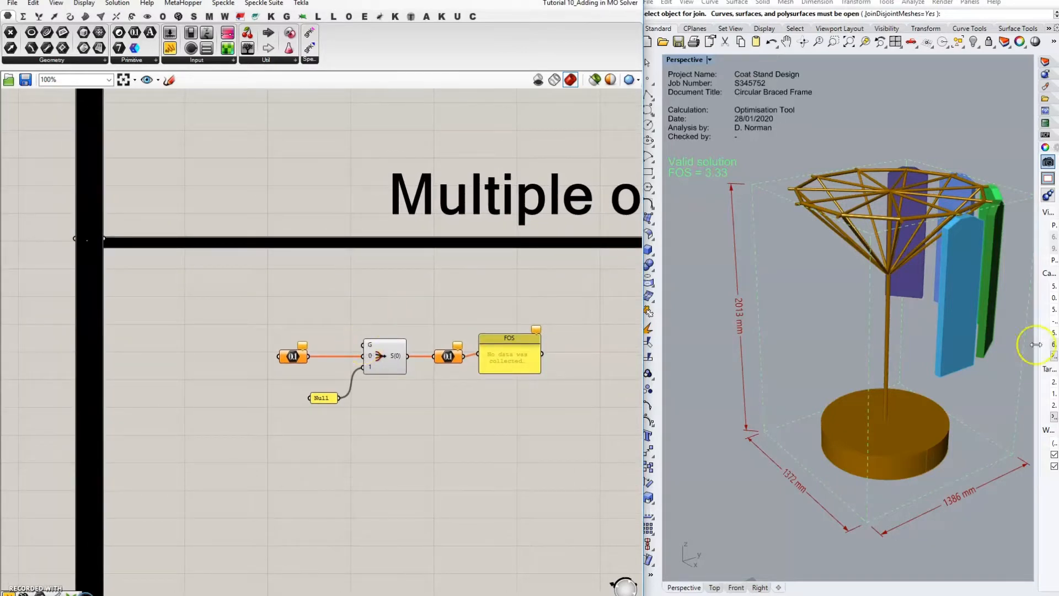
scroll(377, 379, down, 3)
drag(361, 346, 204, 199)
scroll(179, 191, up, 4)
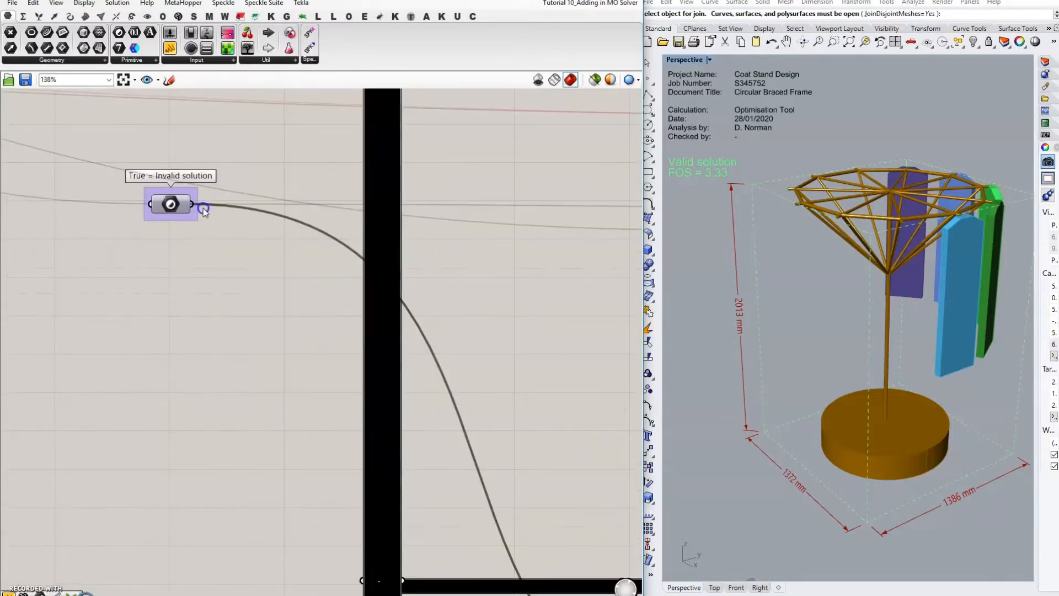
scroll(205, 199, down, 4)
scroll(512, 433, up, 3)
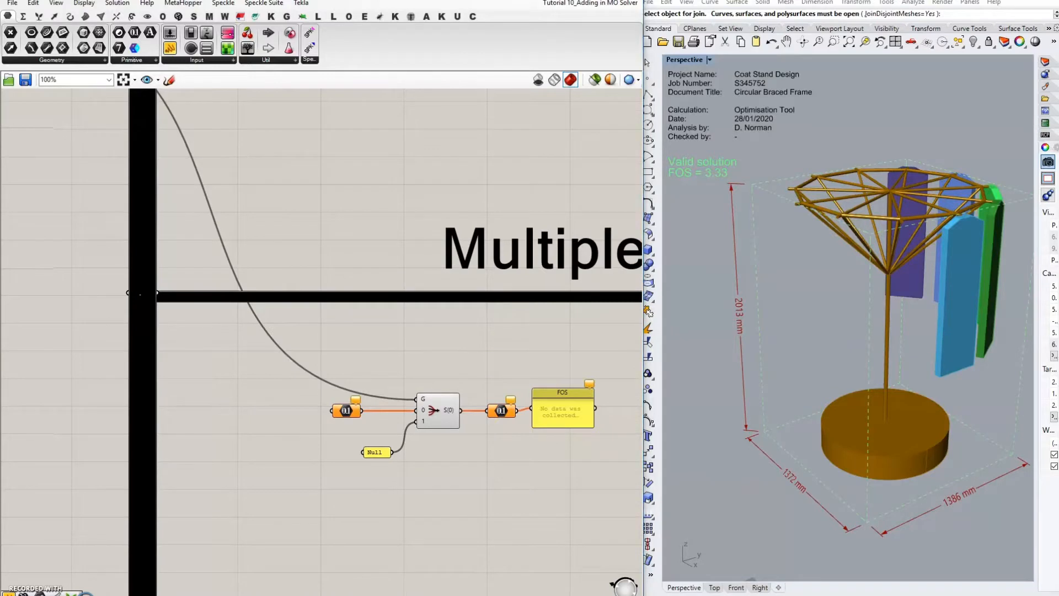
- Add a Division component and position it just below the FOS panel
right_drag(537, 451, 491, 425)
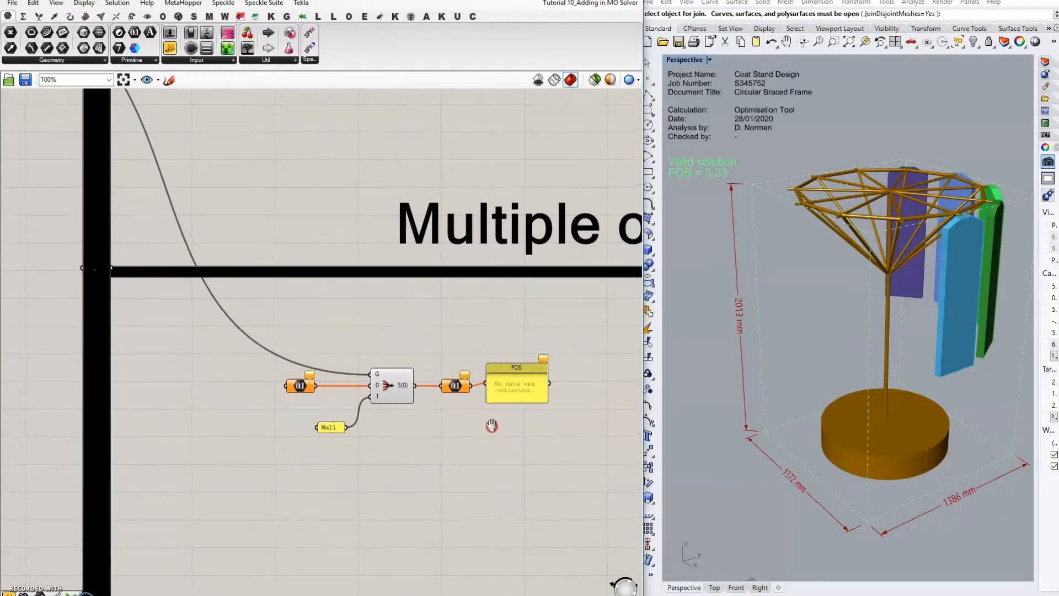
double_click(531, 444)
text(divide)
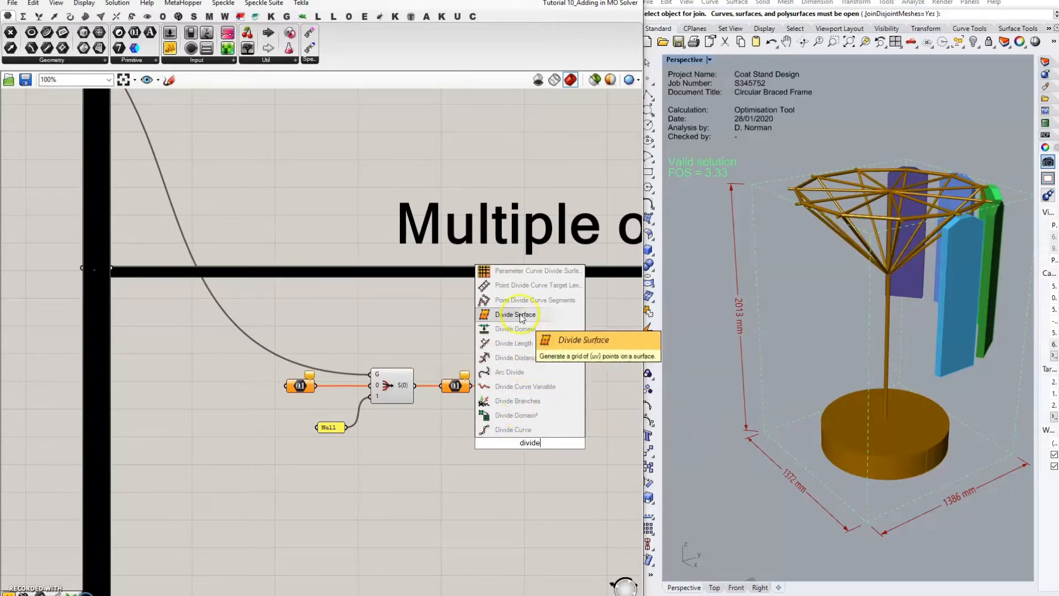
key(BackSpace)
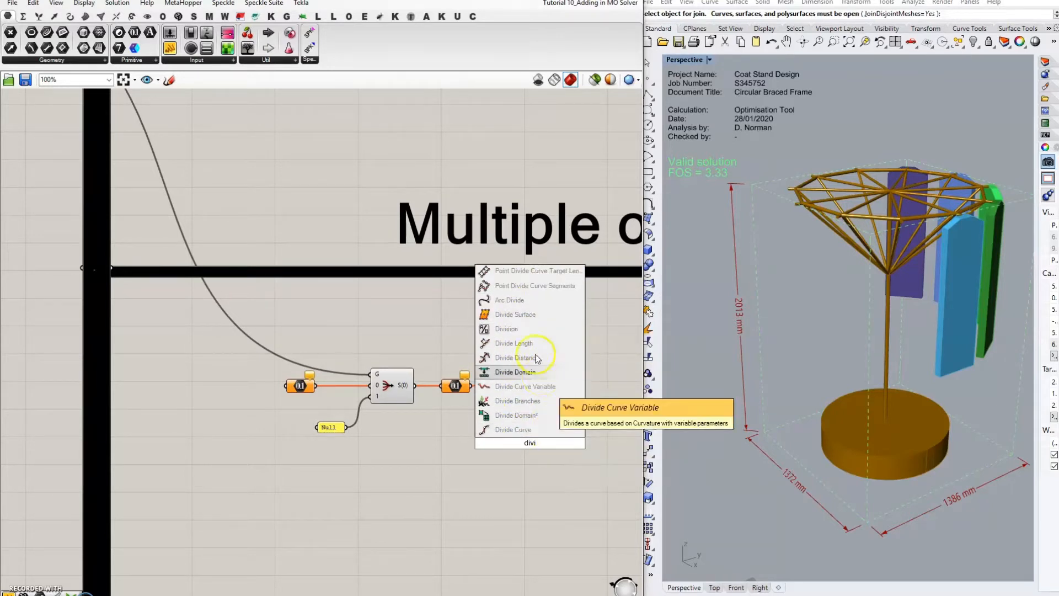
click(528, 328)
drag(531, 435, 518, 429)
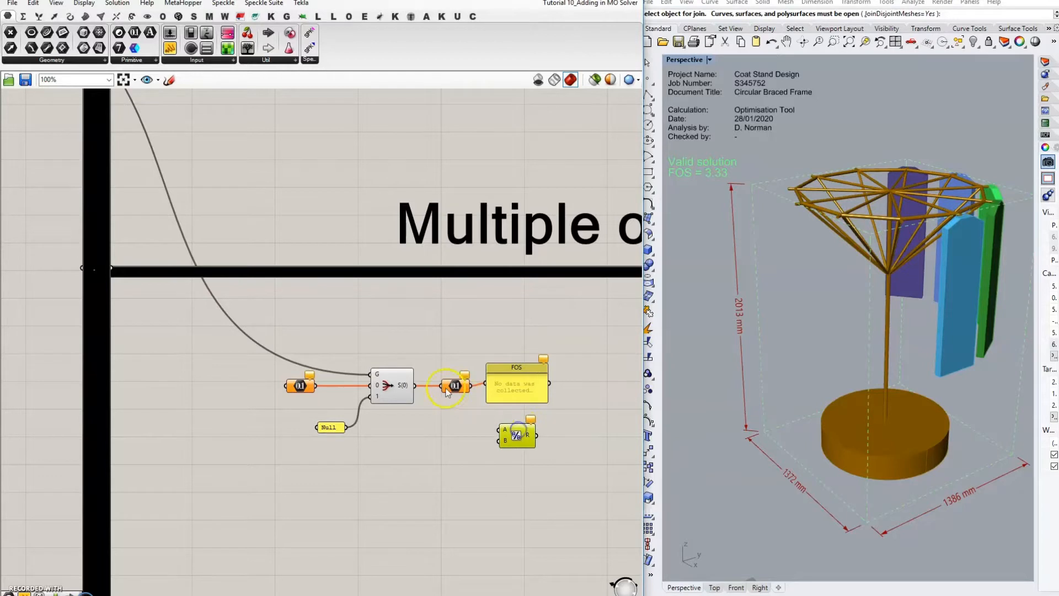
- Wire the output Number parameter to the Division component's B input and feed A from a new panel containing 1
drag(470, 386, 514, 429)
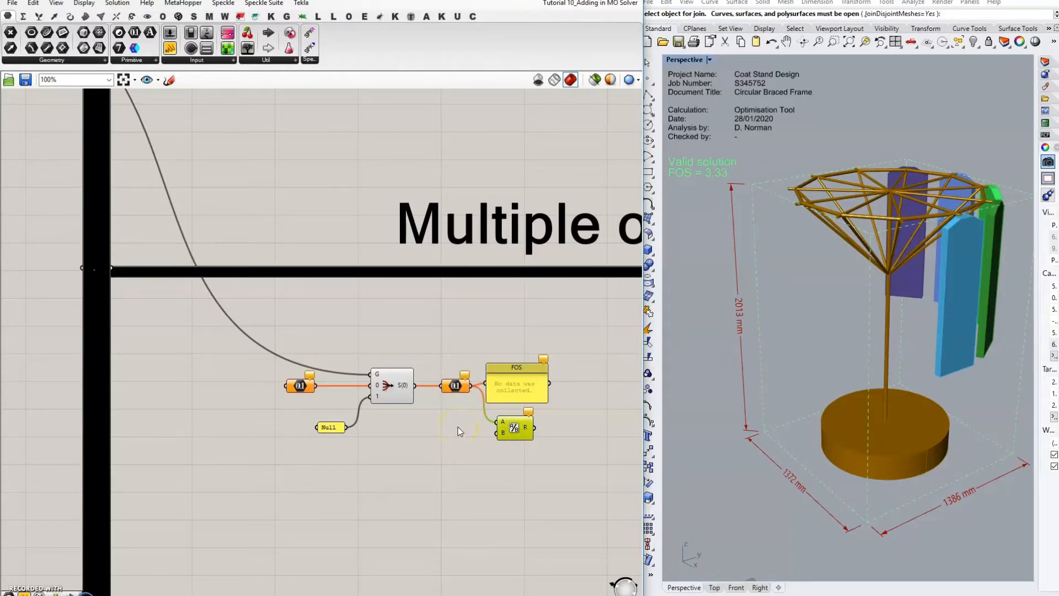
drag(470, 386, 489, 435)
double_click(463, 427)
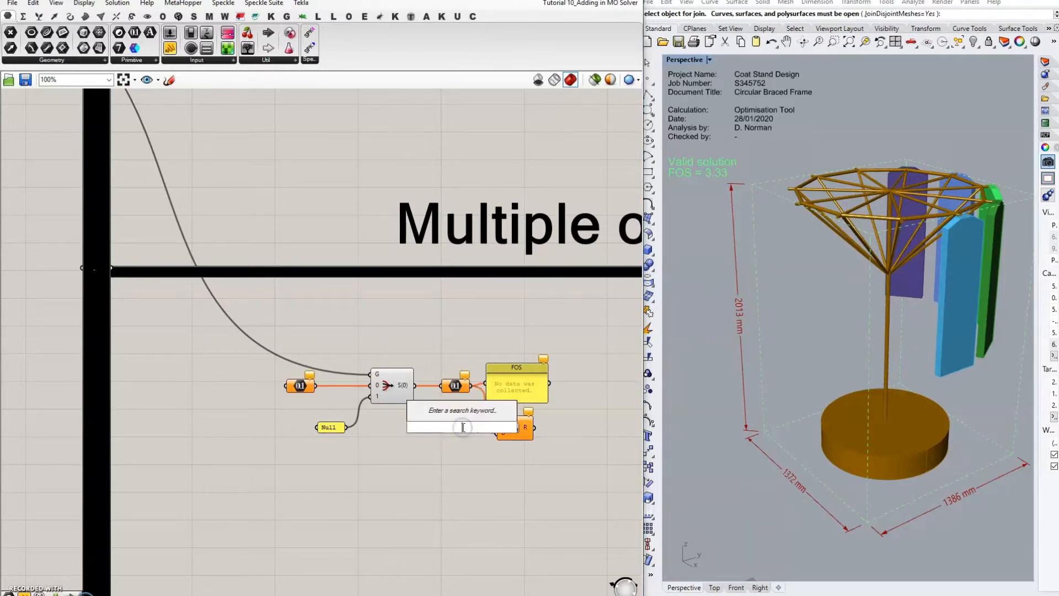
text(//1)
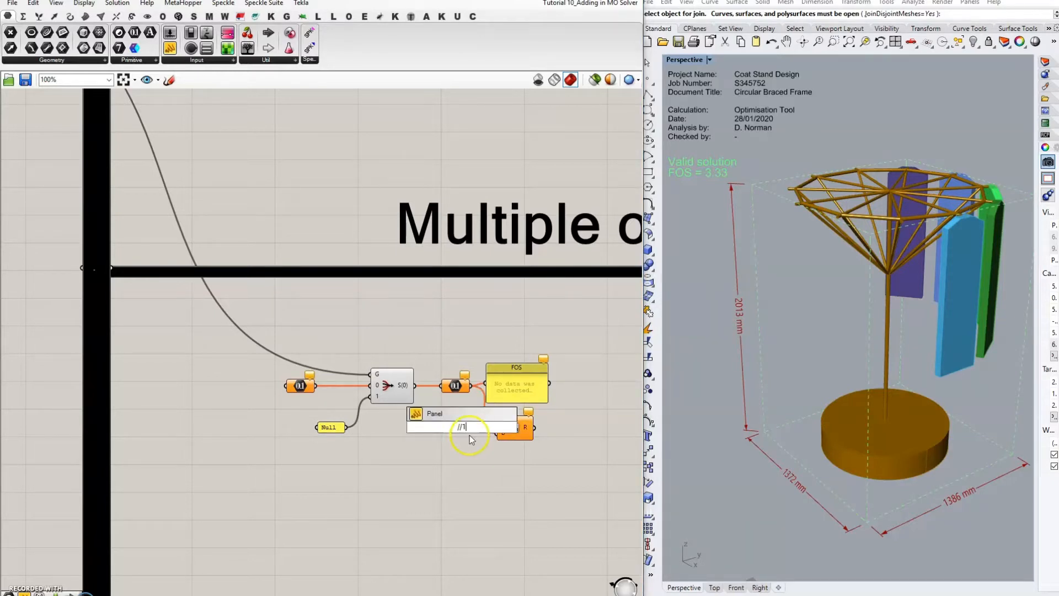
key(Return)
drag(472, 427, 502, 421)
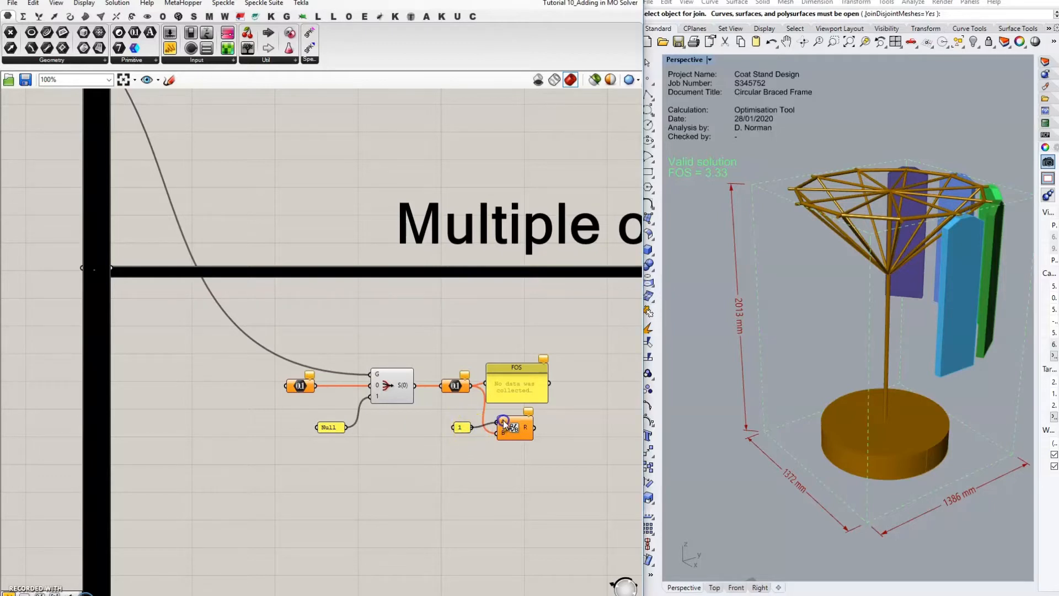
- Tidy the layout of the FOS panel, the Division component and the panel containing 1 beside the output Number parameter
drag(516, 378, 526, 375)
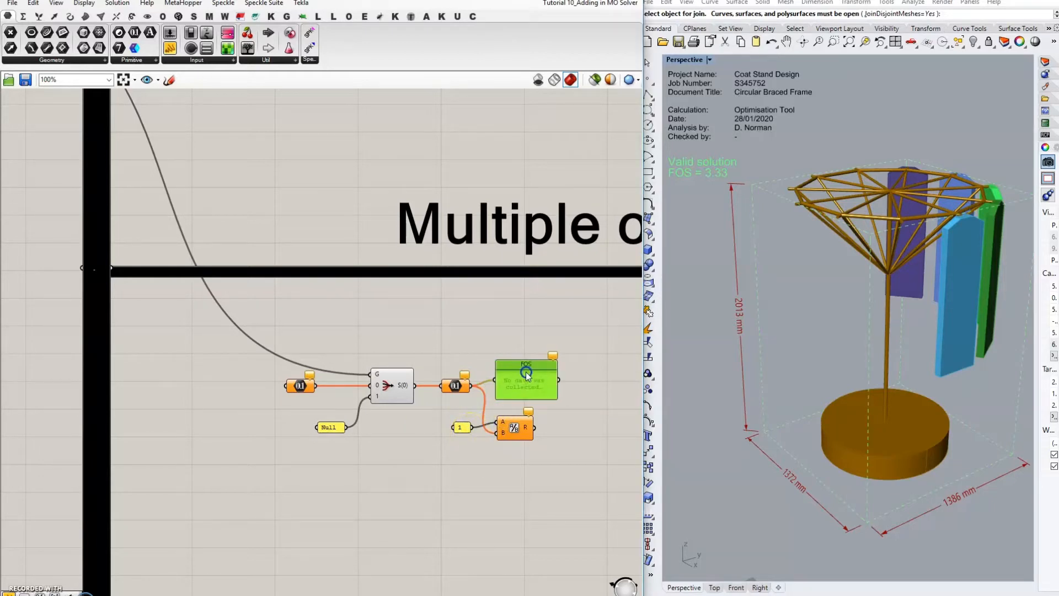
click(523, 425)
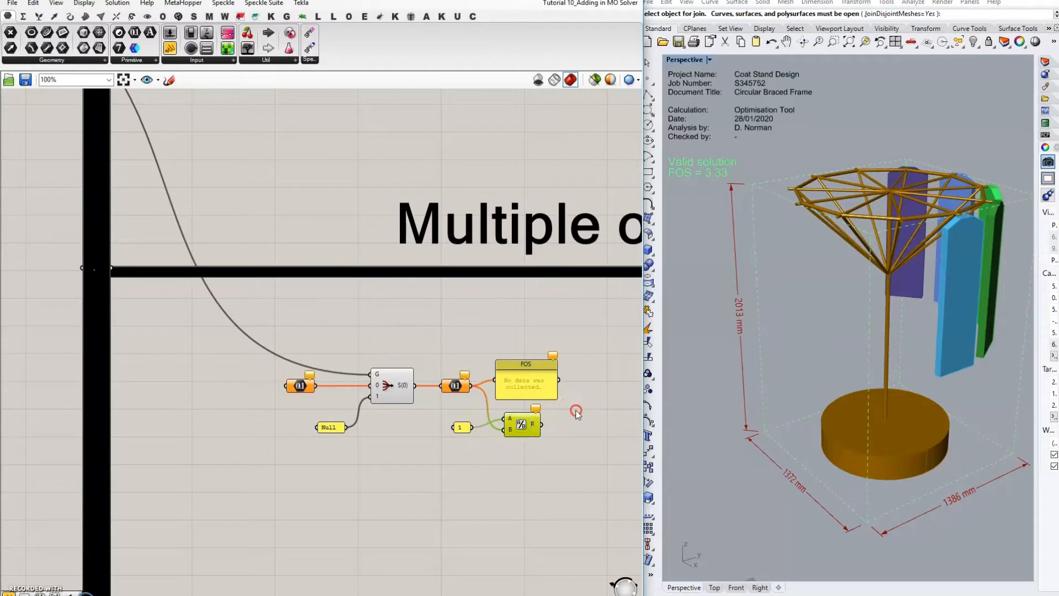
right_drag(569, 409, 396, 452)
scroll(396, 452, down, 3)
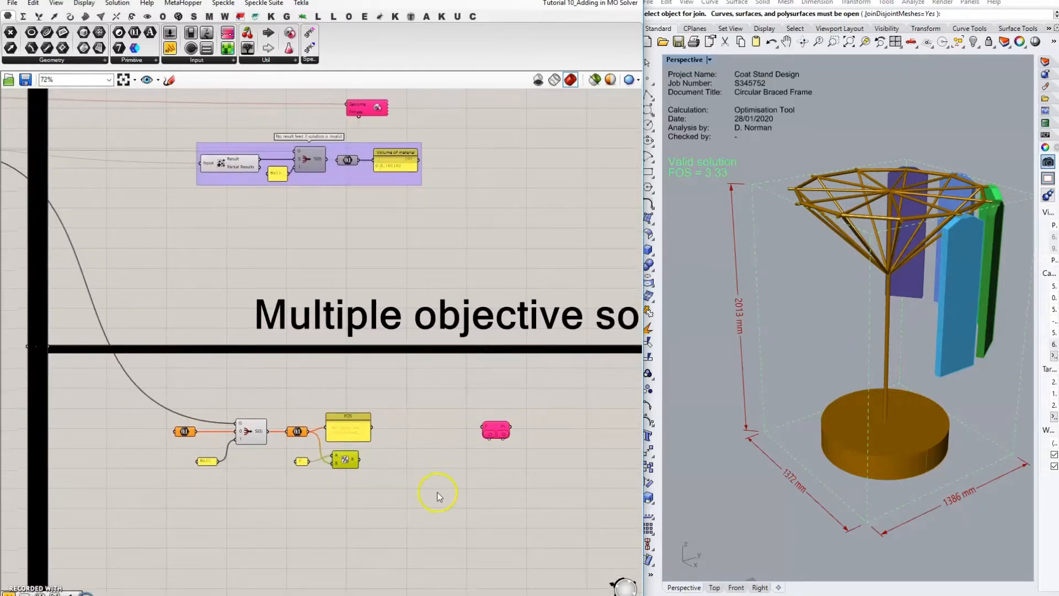
right_drag(378, 488, 445, 442)
scroll(353, 404, up, 3)
click(419, 376)
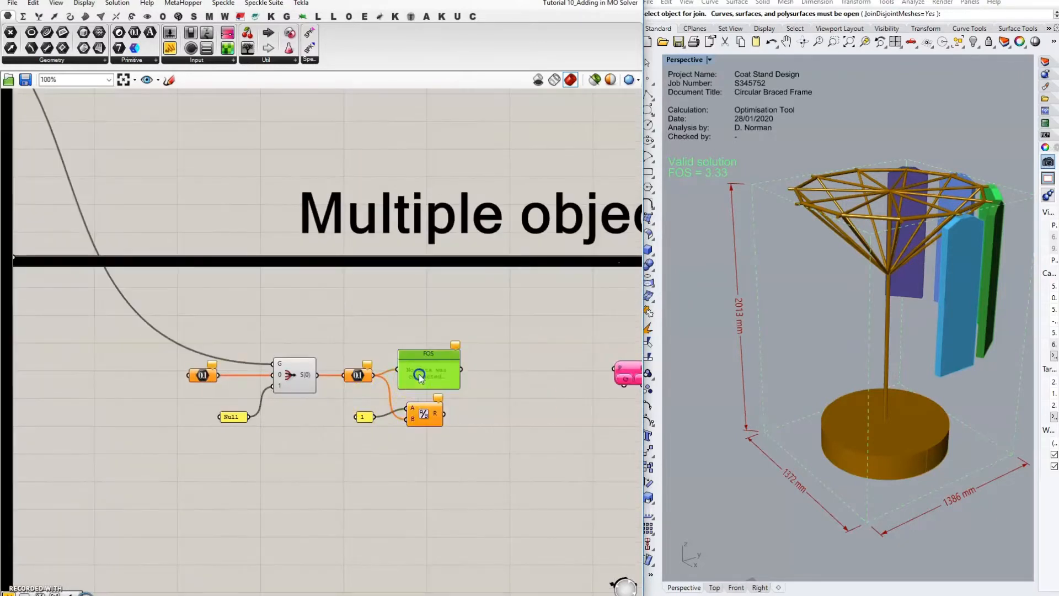
click(432, 368)
drag(432, 378, 435, 377)
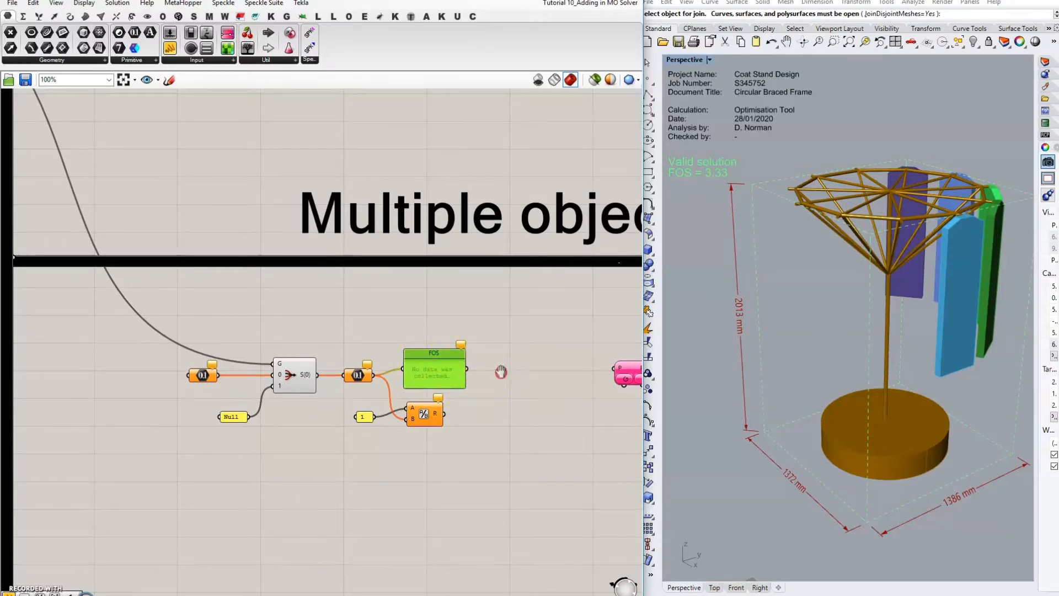
right_drag(501, 372, 457, 375)
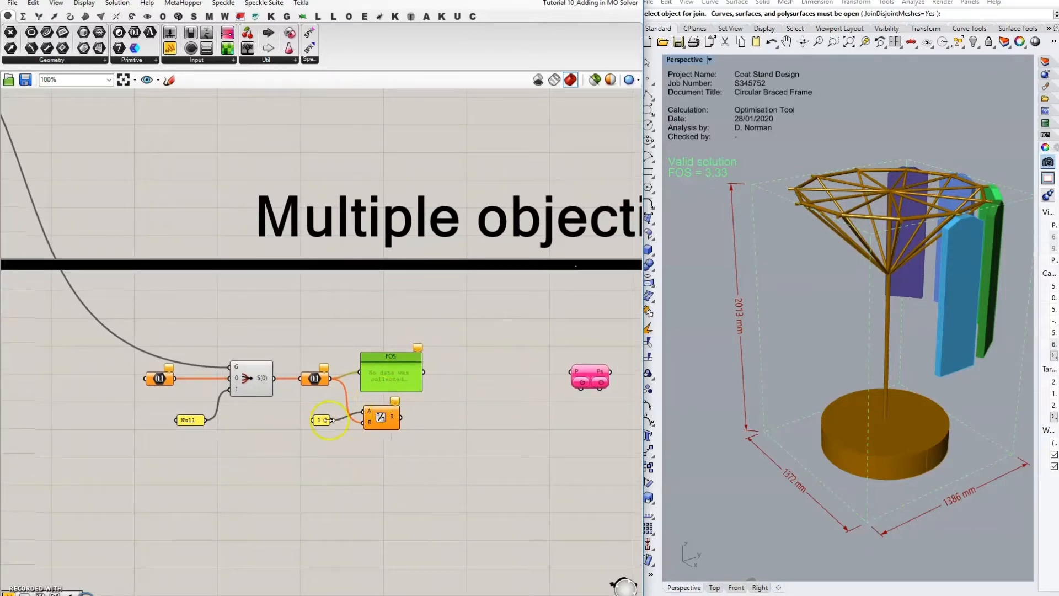
drag(322, 423, 332, 415)
click(401, 463)
- Group all the FOS filter components, duplicate them and place the grouped set below the other one
right_drag(342, 495, 380, 472)
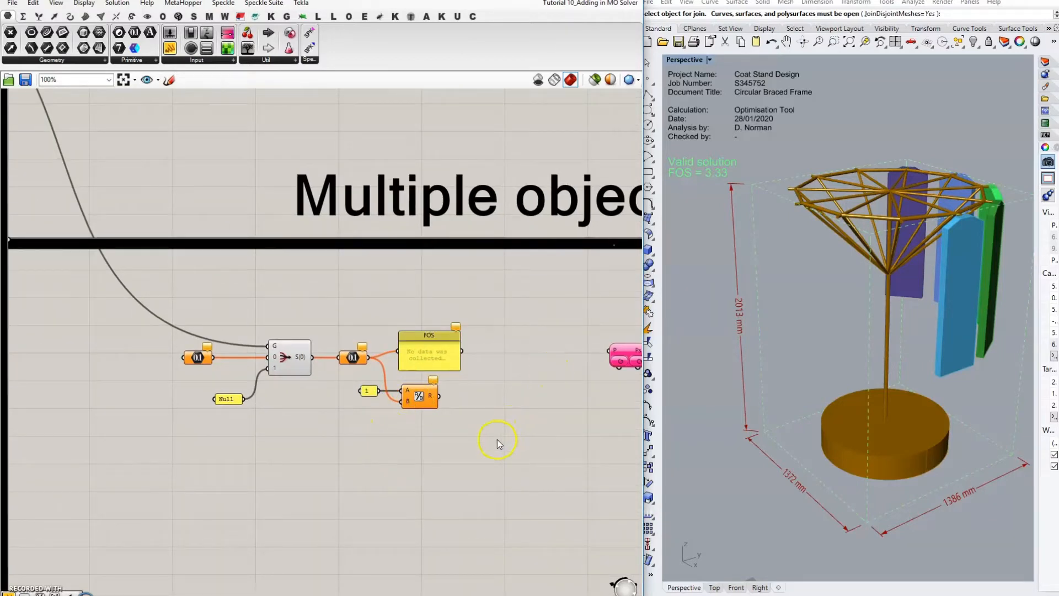
right_drag(498, 439, 353, 452)
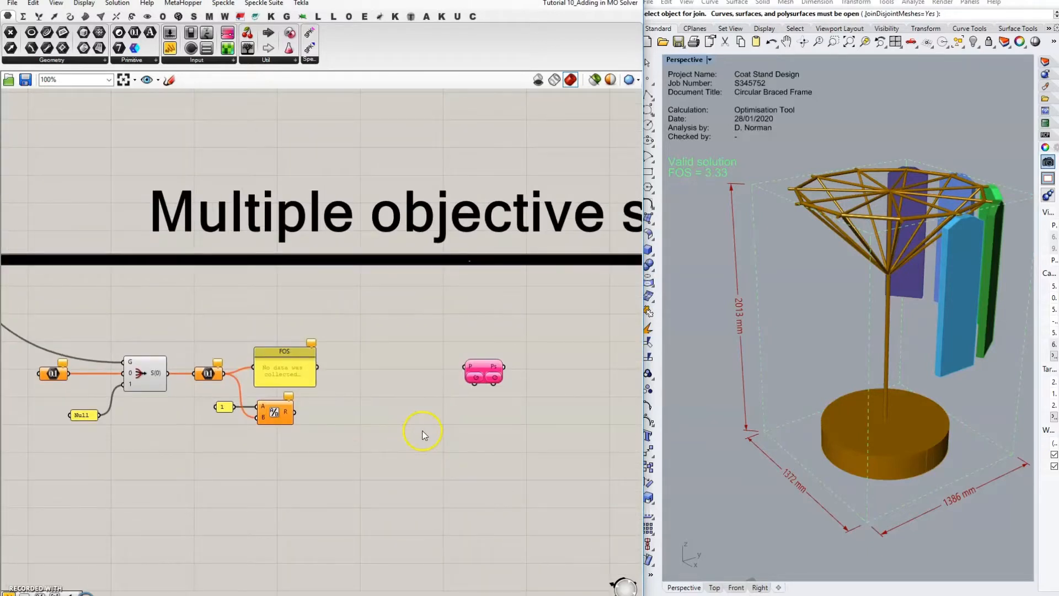
right_drag(422, 430, 502, 403)
drag(137, 287, 460, 449)
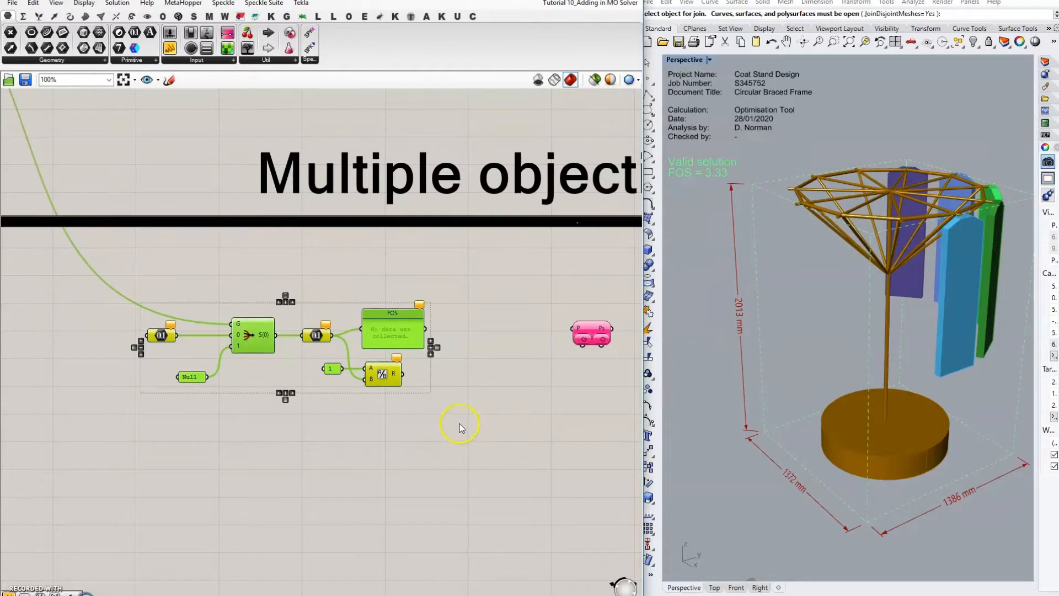
key(ctrl+g)
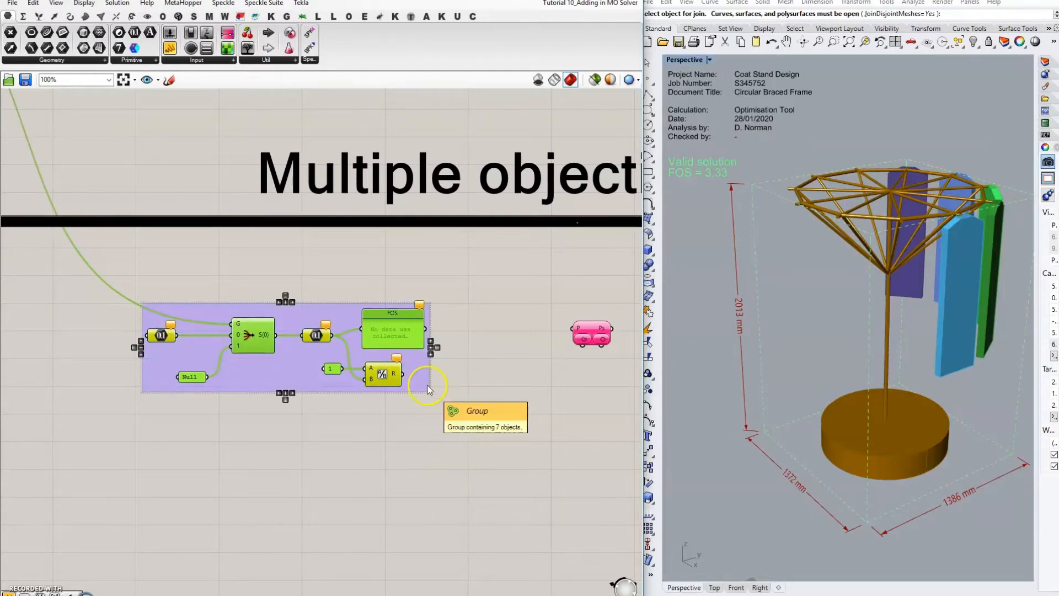
key(ctrl+c)
key(ctrl+v)
drag(424, 376, 423, 504)
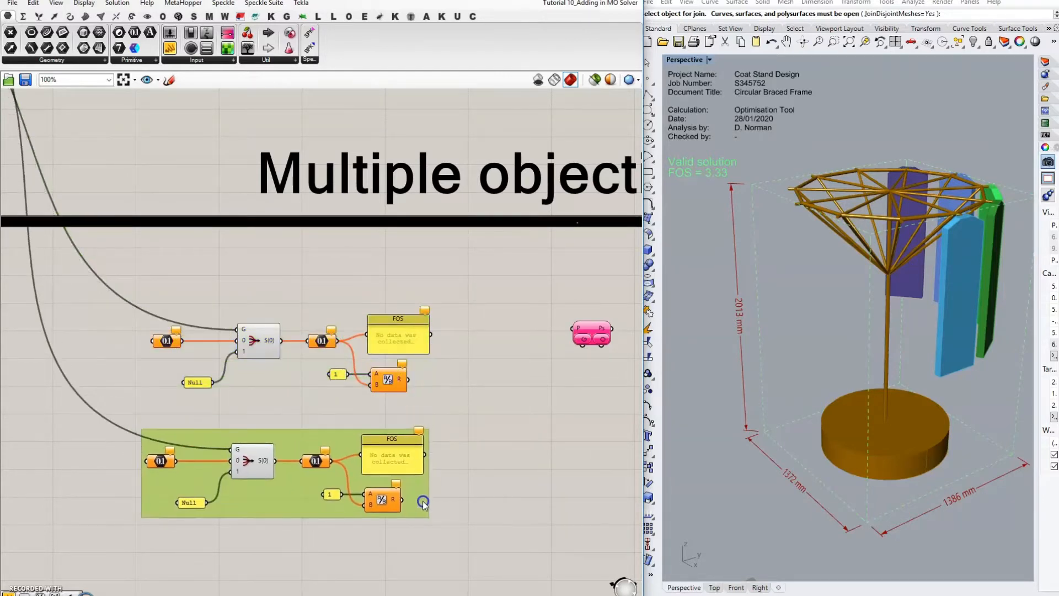
- Rename the FOS panel in the lower grouped set to No. Coats
click(352, 415)
right_click(398, 452)
drag(435, 345, 393, 333)
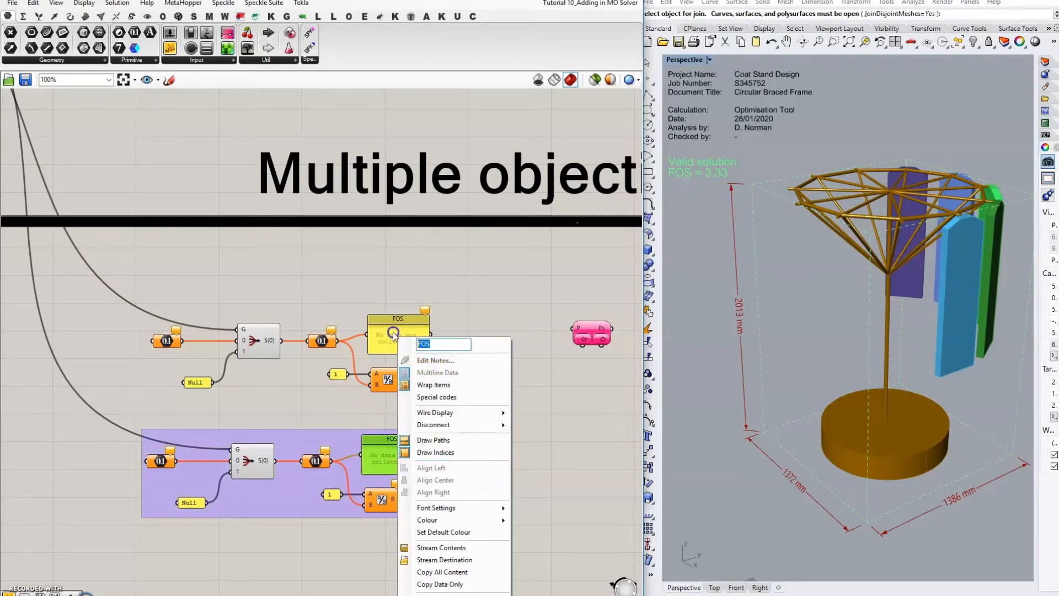
text(NO)
click(485, 303)
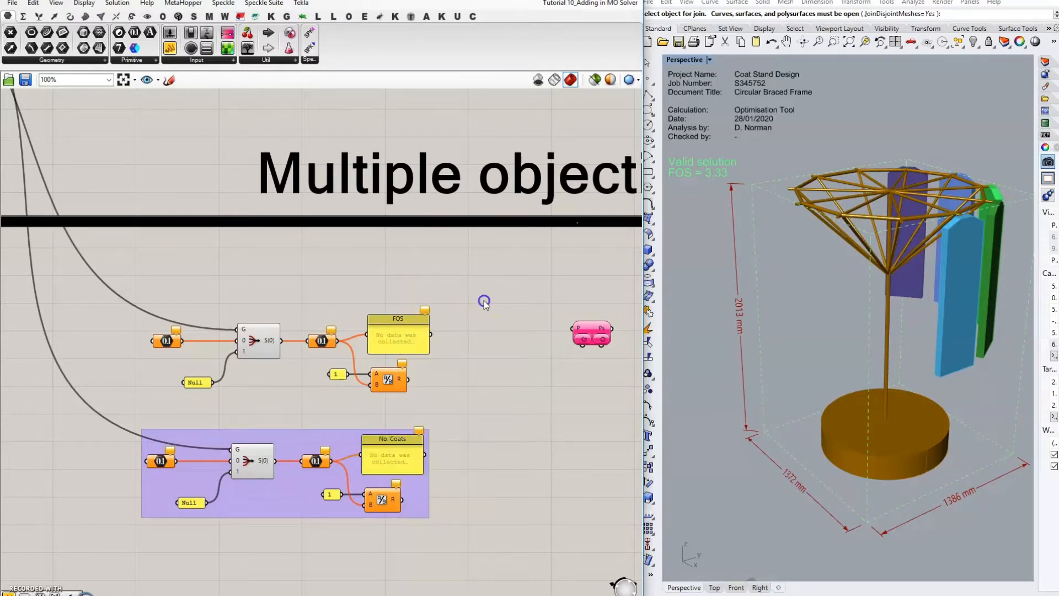
- Connect the Number of Hooks slider to the input Number parameter of the No. Coats group
right_drag(544, 423, 630, 424)
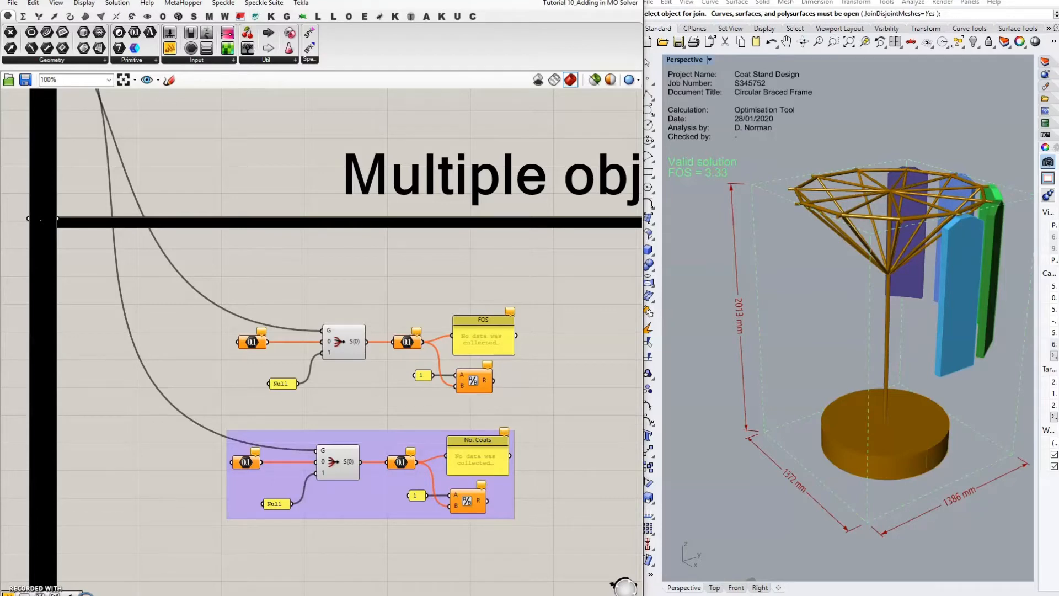
scroll(381, 488, down, 4)
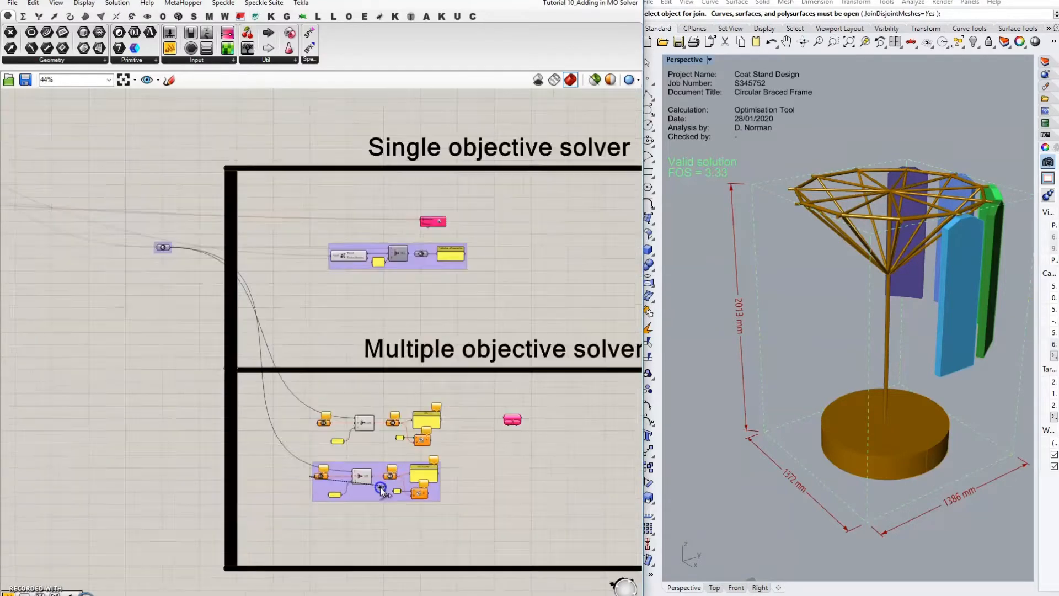
scroll(381, 489, down, 10)
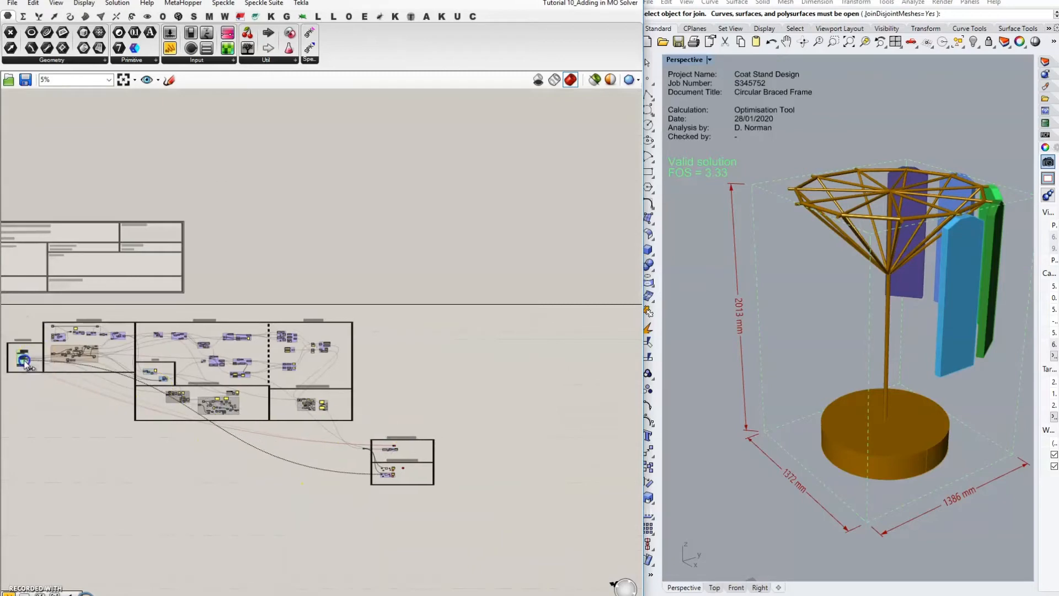
scroll(25, 361, up, 14)
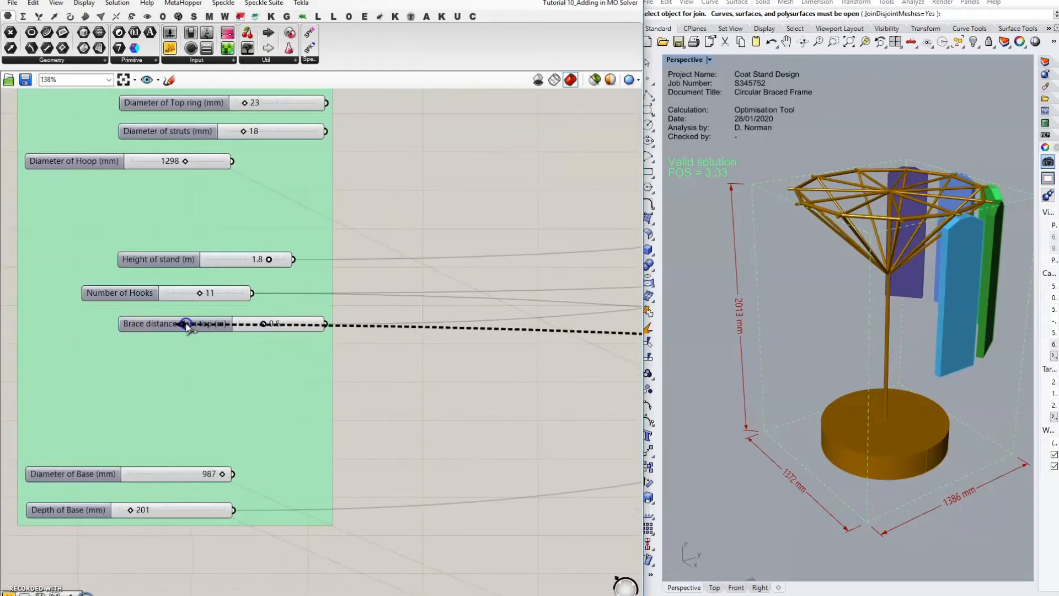
drag(188, 325, 255, 295)
scroll(256, 295, down, 8)
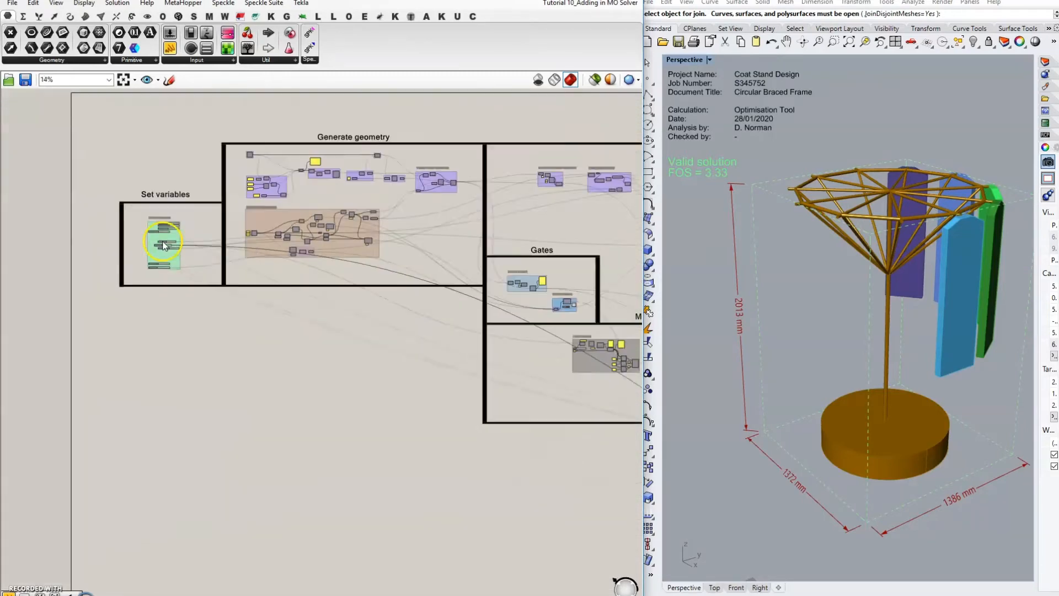
scroll(163, 244, down, 4)
scroll(567, 340, up, 13)
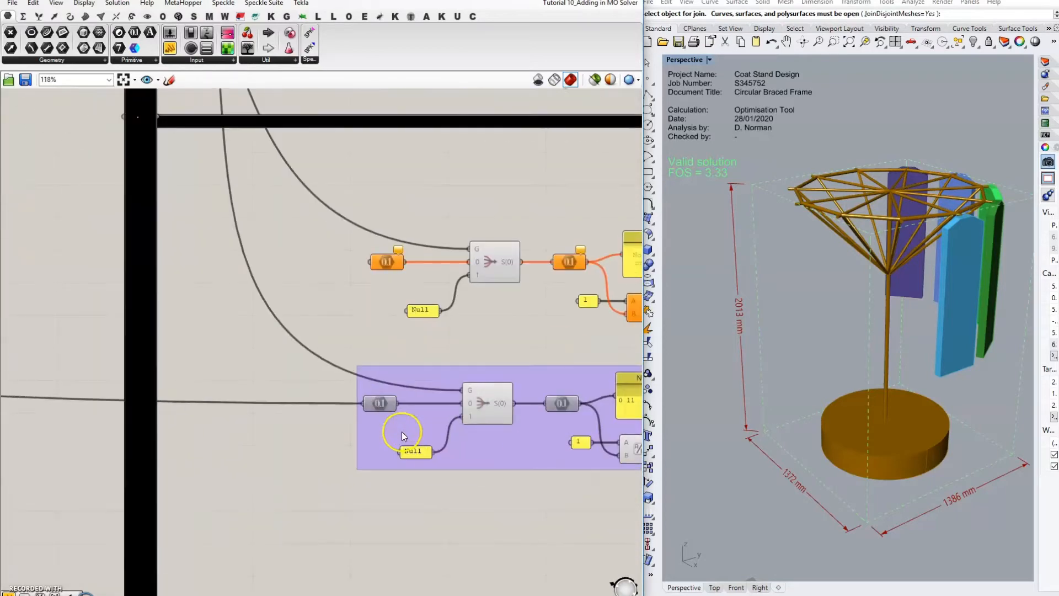
- Connect the Rounded output in the Calculate FOS group to the input Number parameter of the FOS set
right_drag(481, 293, 378, 334)
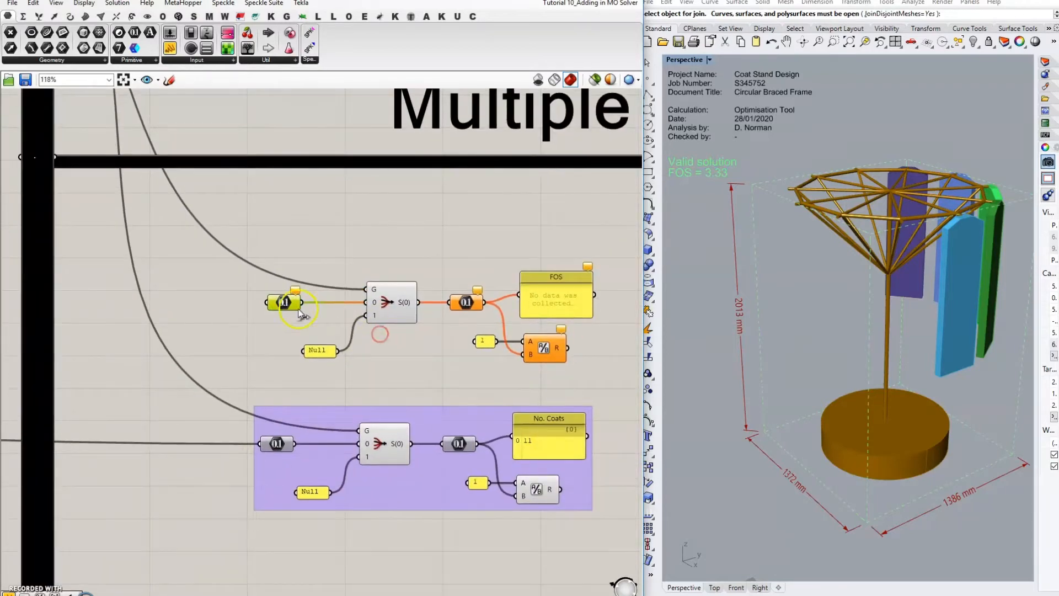
drag(267, 302, 510, 325)
scroll(255, 436, down, 9)
scroll(232, 292, down, 4)
scroll(260, 276, up, 13)
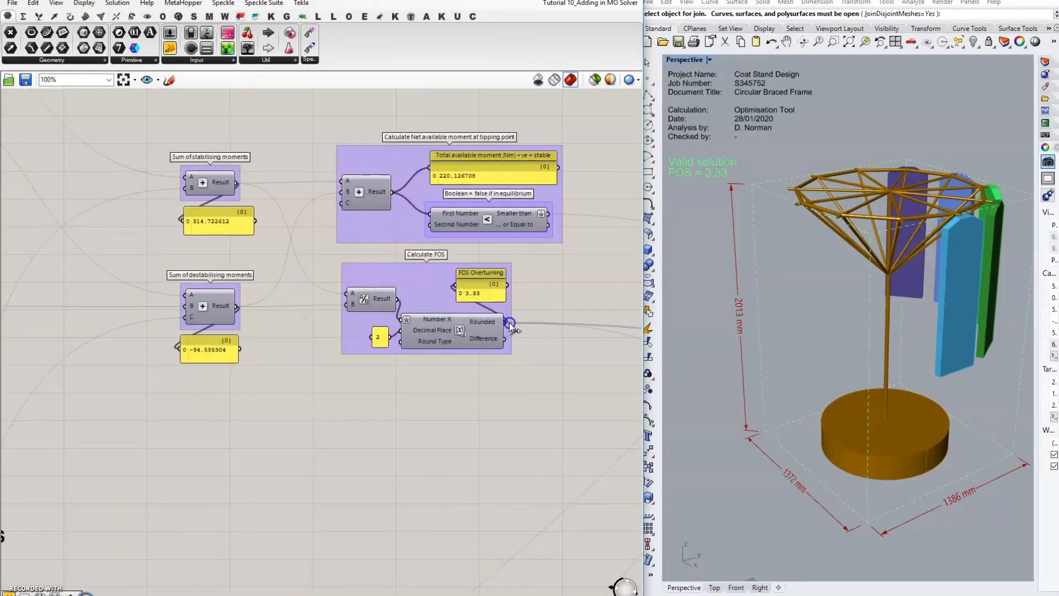
- Group the FOS filter components and shift the No. Coats group sideways to line up beneath them
scroll(504, 323, down, 10)
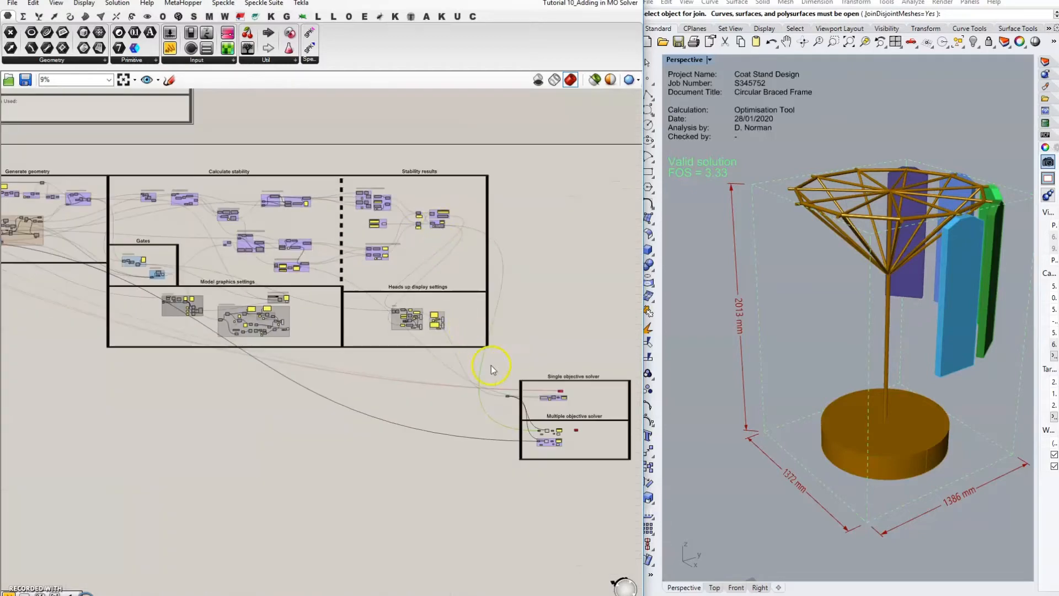
scroll(529, 441, up, 8)
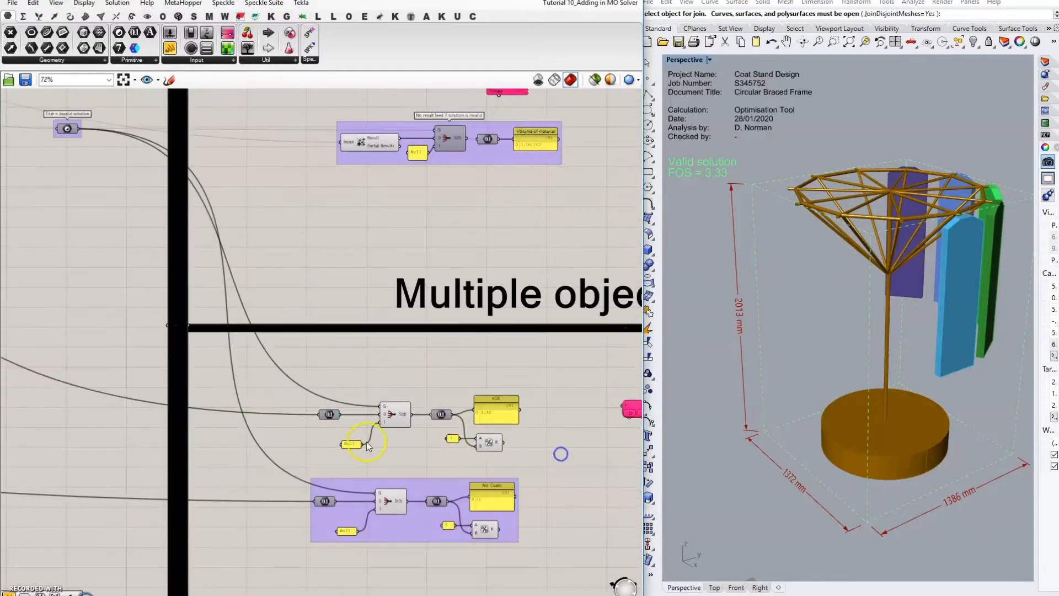
drag(371, 410, 544, 463)
drag(297, 377, 548, 458)
key(ctrl+g)
click(549, 458)
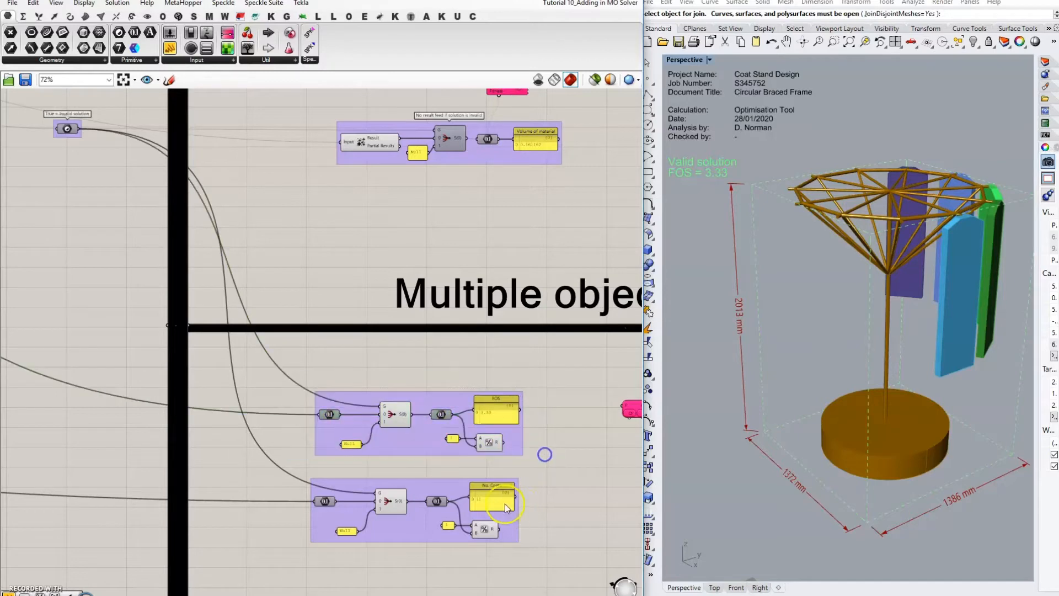
drag(432, 527, 443, 530)
click(574, 471)
- Move the Octopus component farther from the FOS and No. Coats groups to make room between them
right_drag(584, 516, 496, 488)
scroll(409, 488, up, 3)
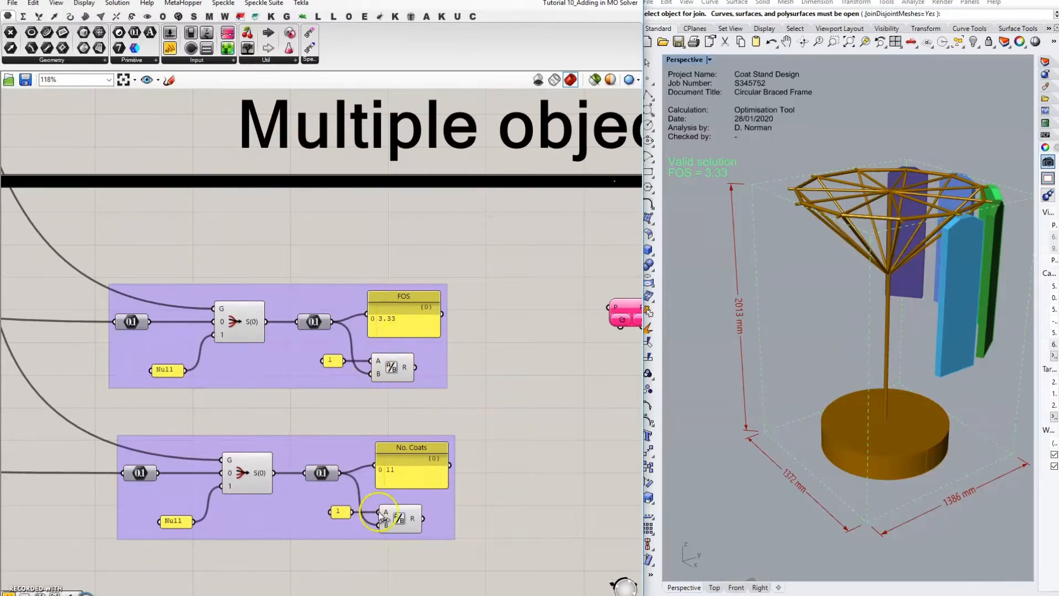
right_drag(498, 407, 407, 397)
drag(522, 301, 570, 293)
scroll(496, 429, down, 5)
right_drag(458, 329, 449, 367)
scroll(379, 227, up, 2)
scroll(378, 227, up, 2)
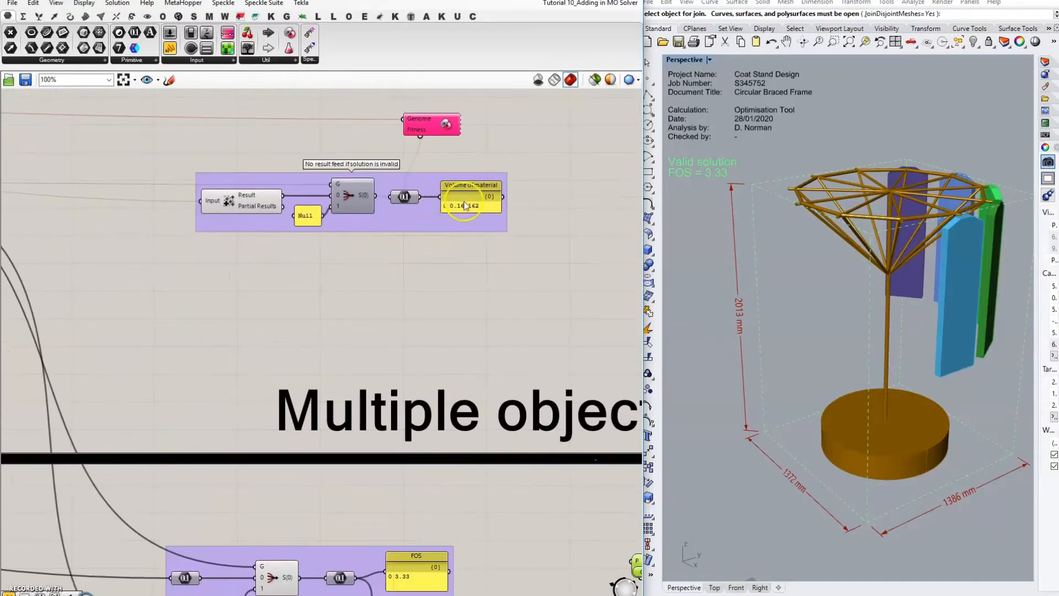
right_drag(541, 450, 420, 474)
right_drag(476, 506, 435, 406)
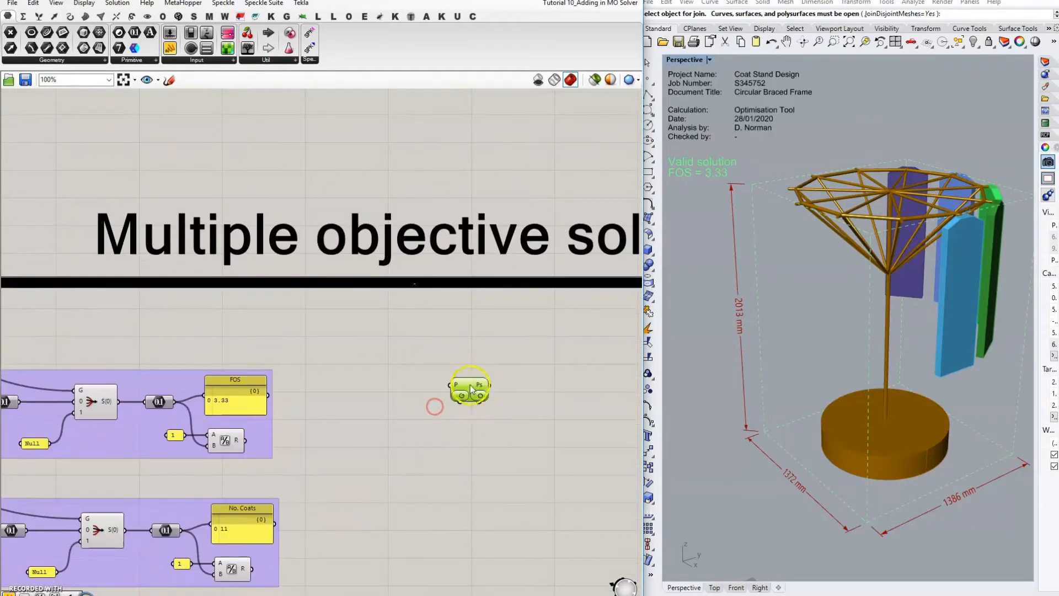
drag(470, 385, 537, 370)
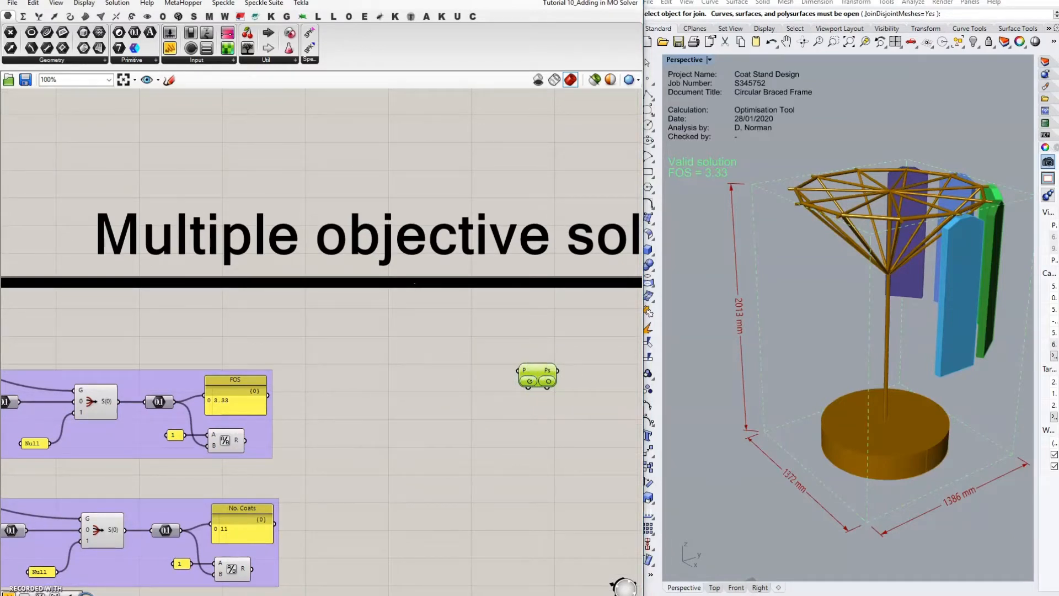
- Add a panel between the objective groups and the Octopus component and name it Names of Axes
double_click(392, 446)
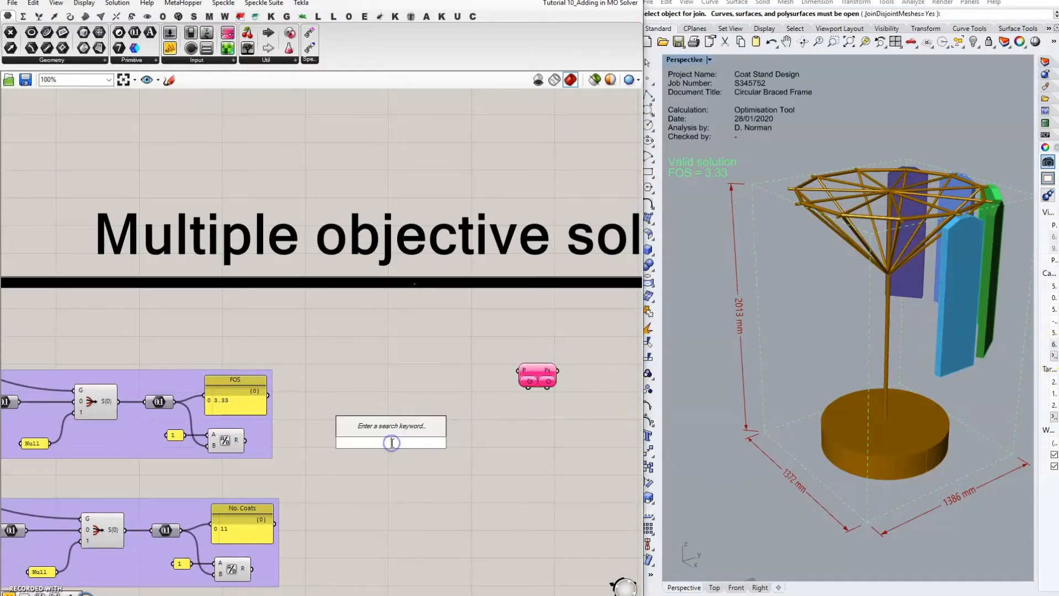
text(//)
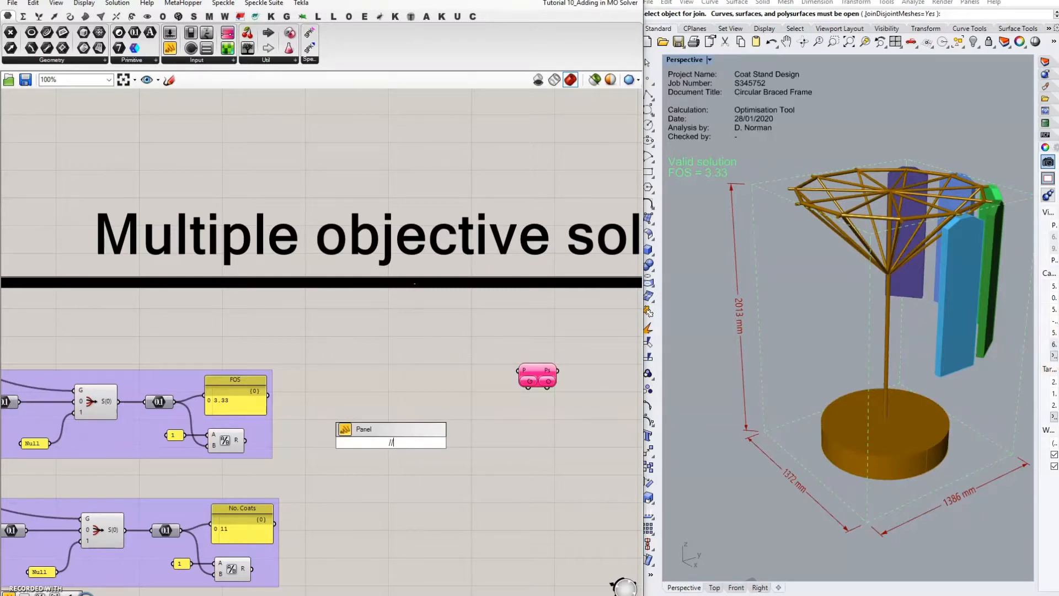
key(Return)
right_click(391, 443)
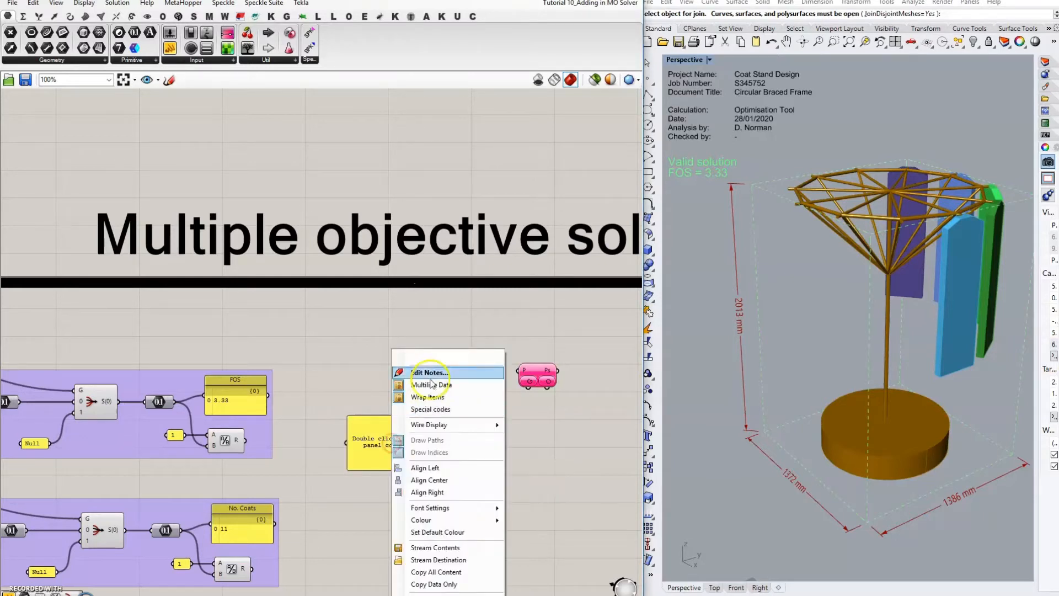
click(447, 356)
text(Names of Axes)
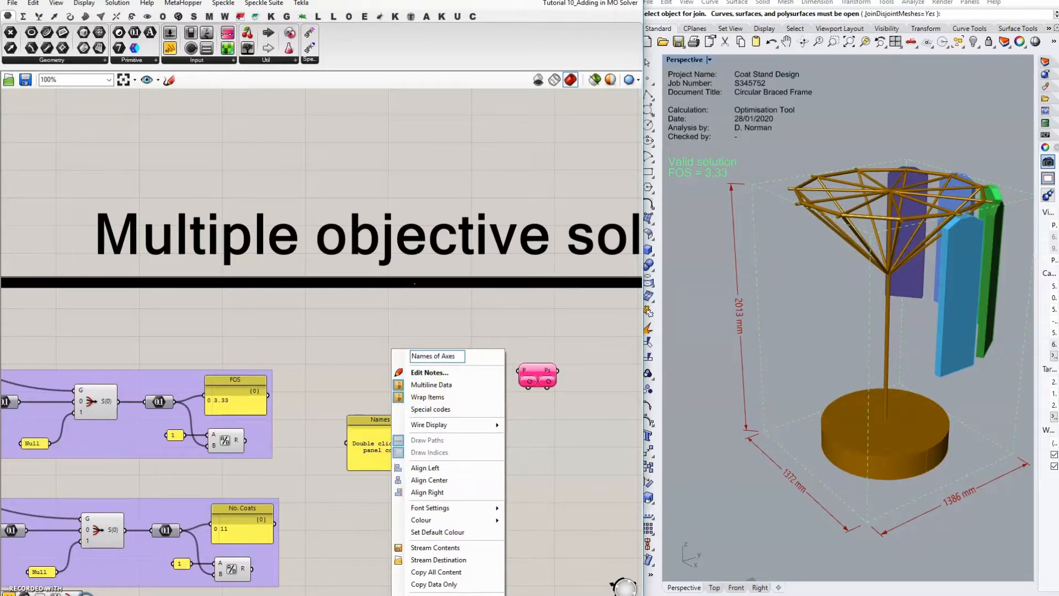
click(481, 334)
- Fill the Names of Axes panel with X - Volume of Timber, Y - 1/FOS and Z - 1/No. Coats, and widen it
double_click(378, 424)
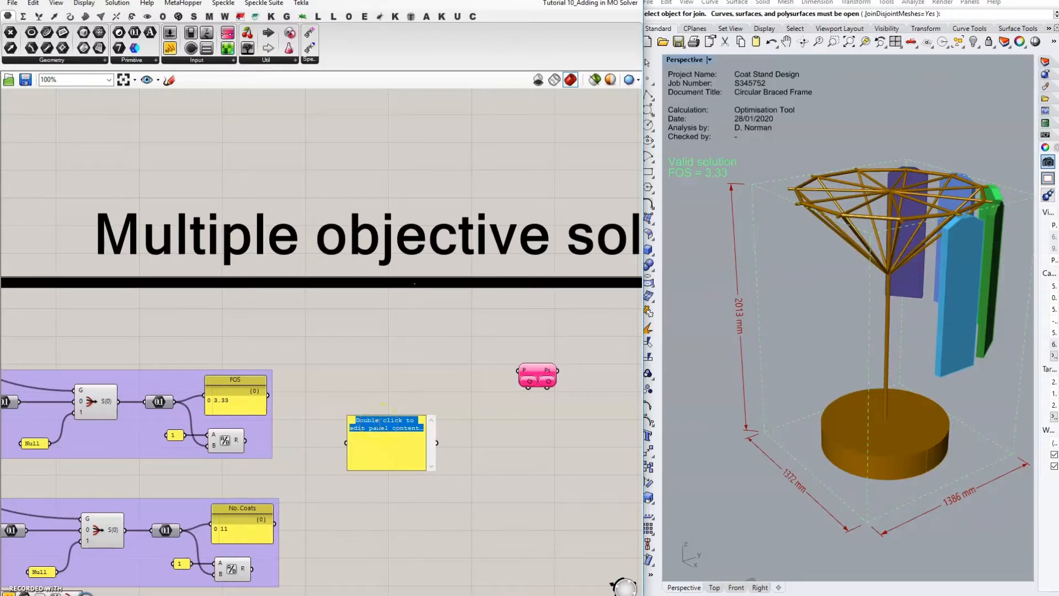
text(x)
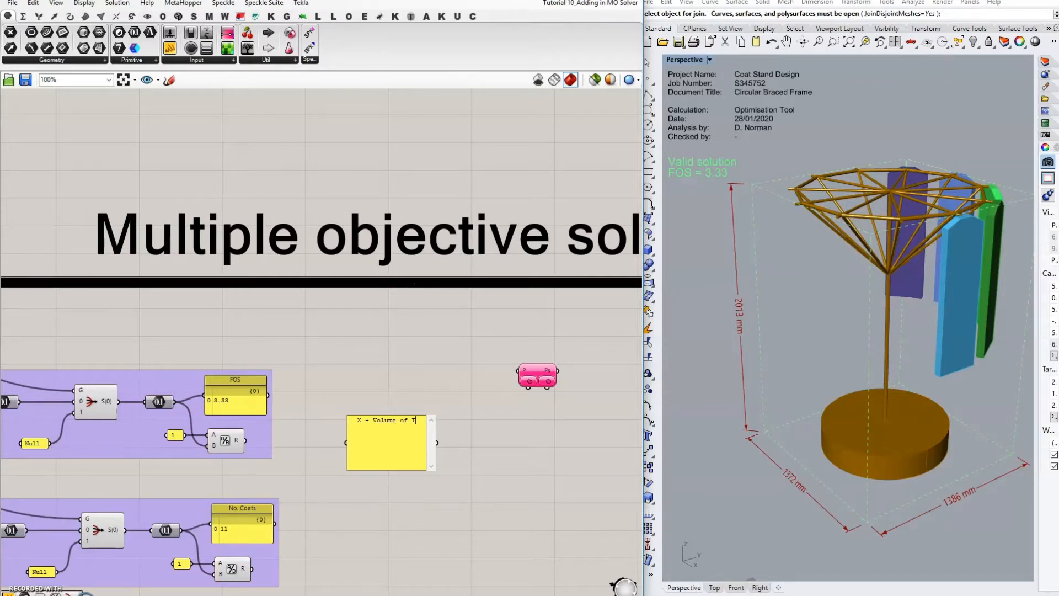
text( - Volume of Timber)
click(467, 431)
drag(435, 467, 503, 468)
- Set the Names of Axes panel's colour to white and shift the panel slightly
right_click(472, 454)
click(522, 522)
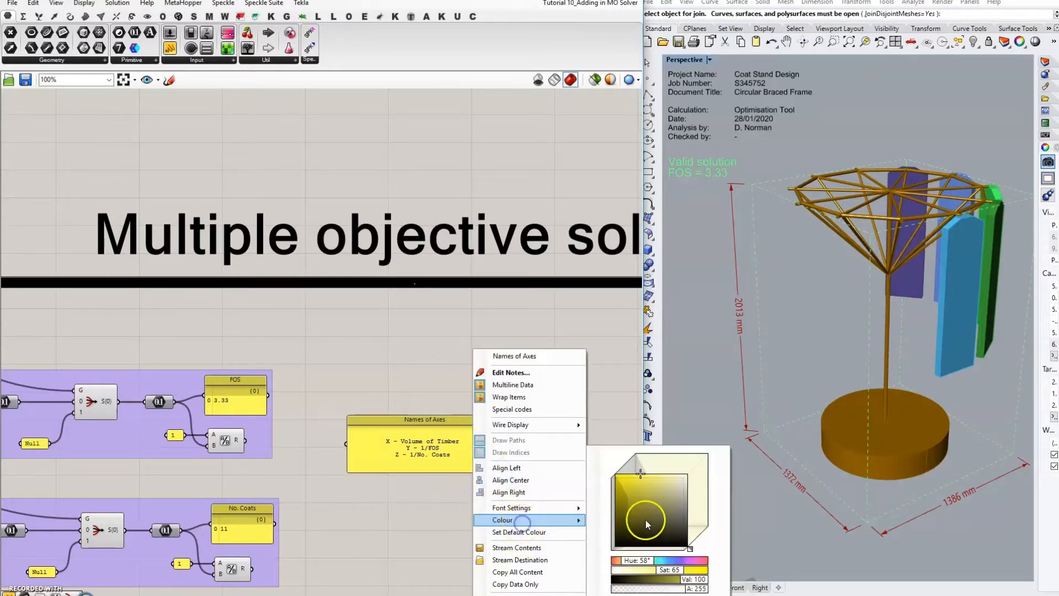
drag(645, 520, 709, 440)
click(405, 345)
drag(445, 427, 434, 409)
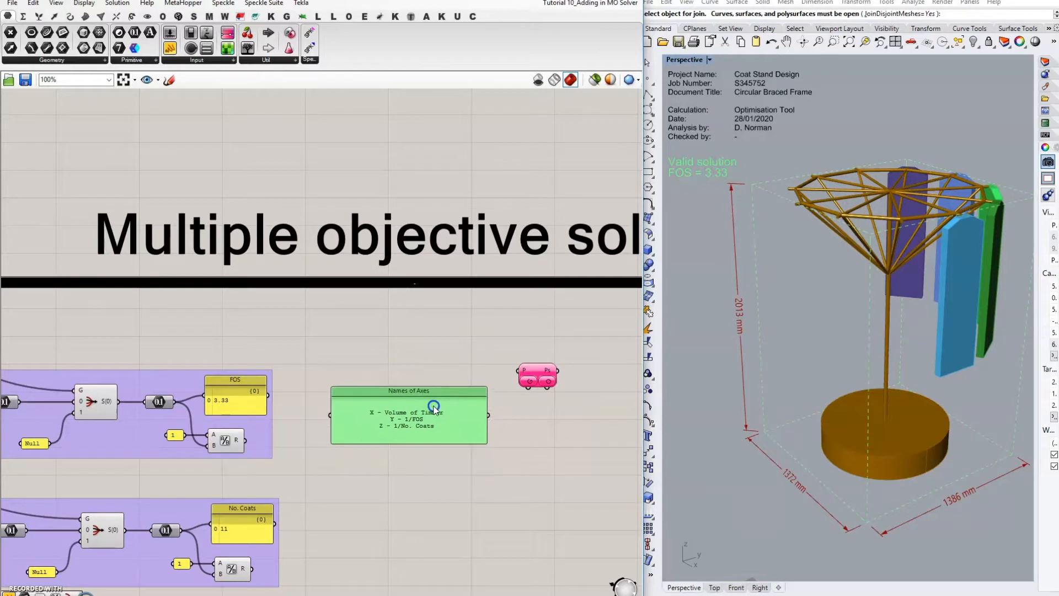
- Turn off Multiline Data for the Names of Axes panel and shrink the panel around its three items
right_click(401, 419)
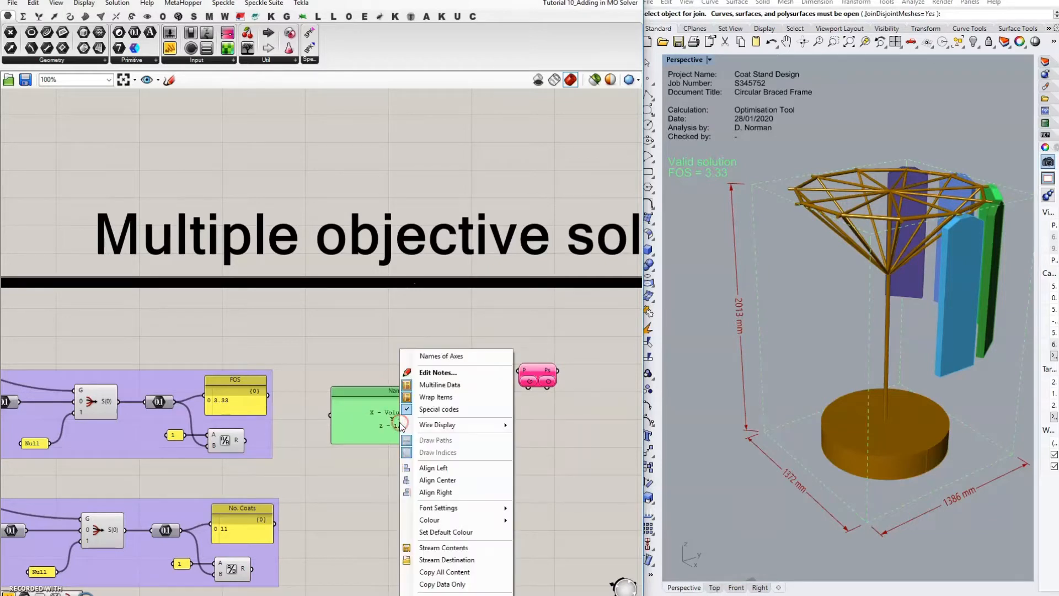
click(451, 385)
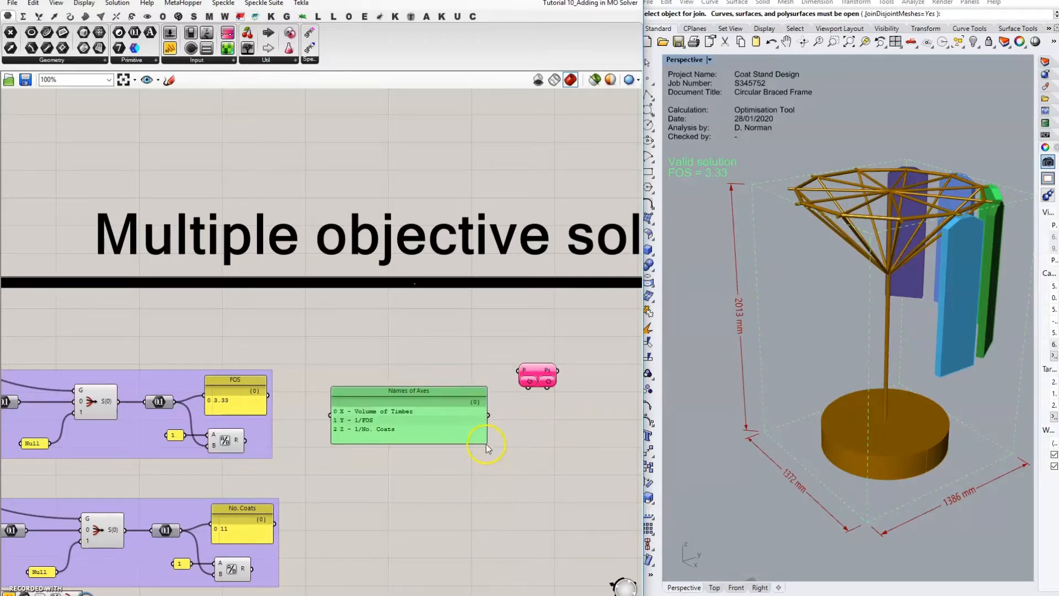
drag(486, 445, 460, 428)
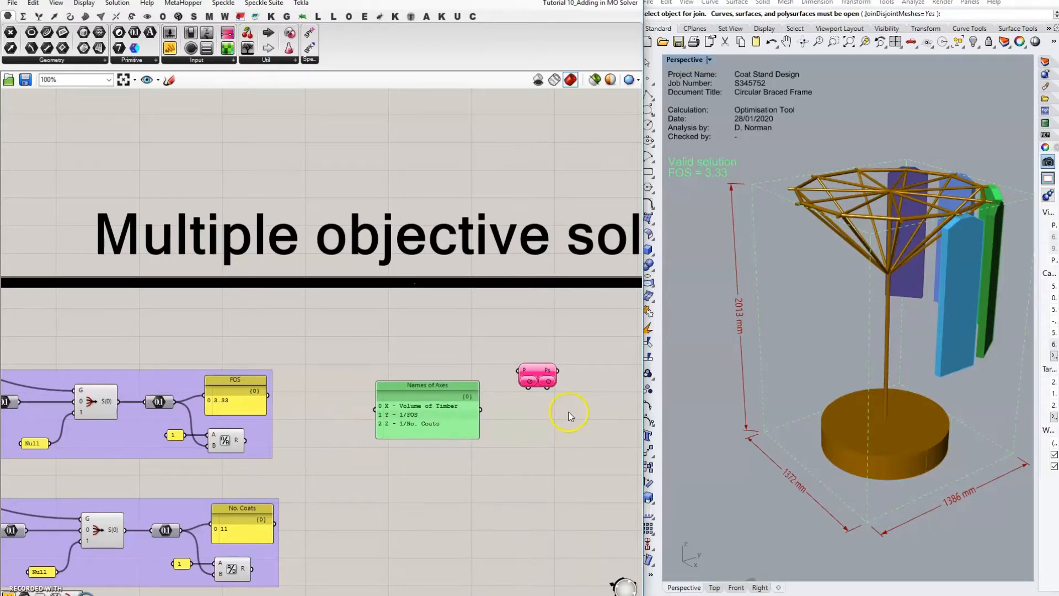
- Add a Text parameter below Octopus, connect the Names of Axes panel to it, and level the panel with it
double_click(538, 420)
text(text)
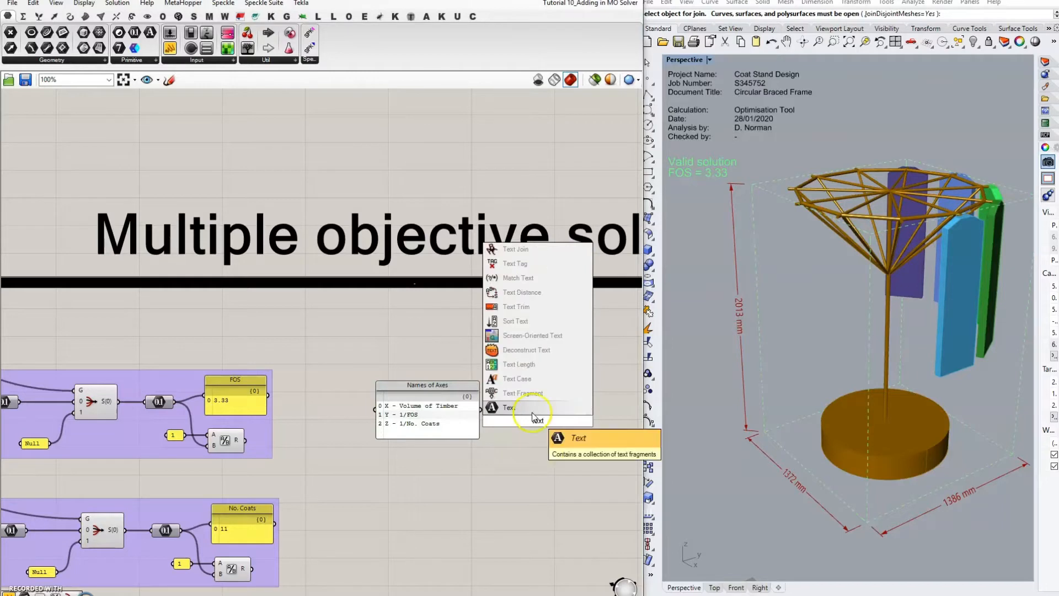
click(533, 413)
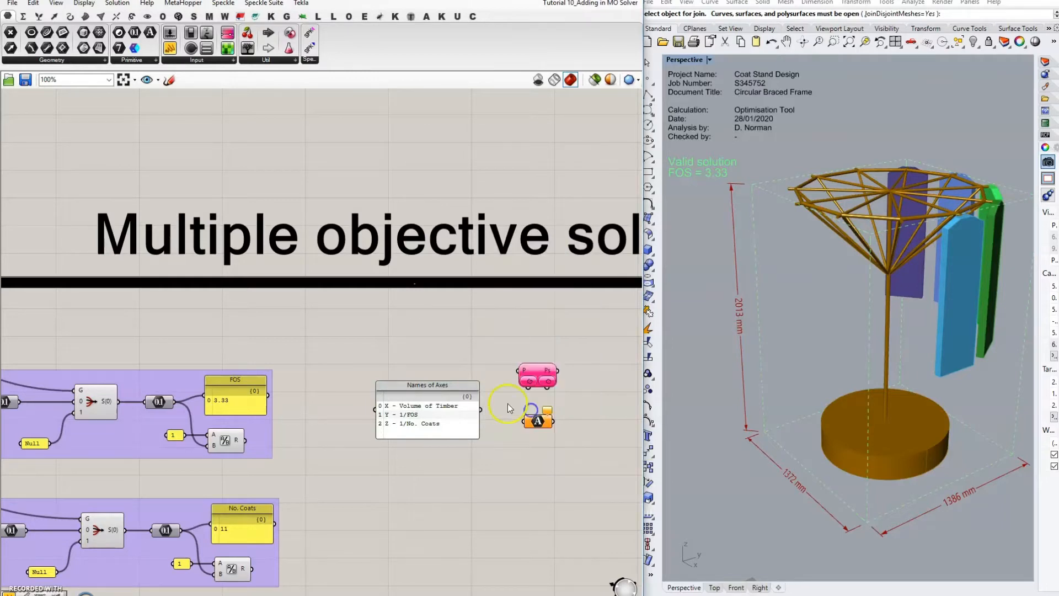
drag(482, 410, 524, 425)
click(439, 411)
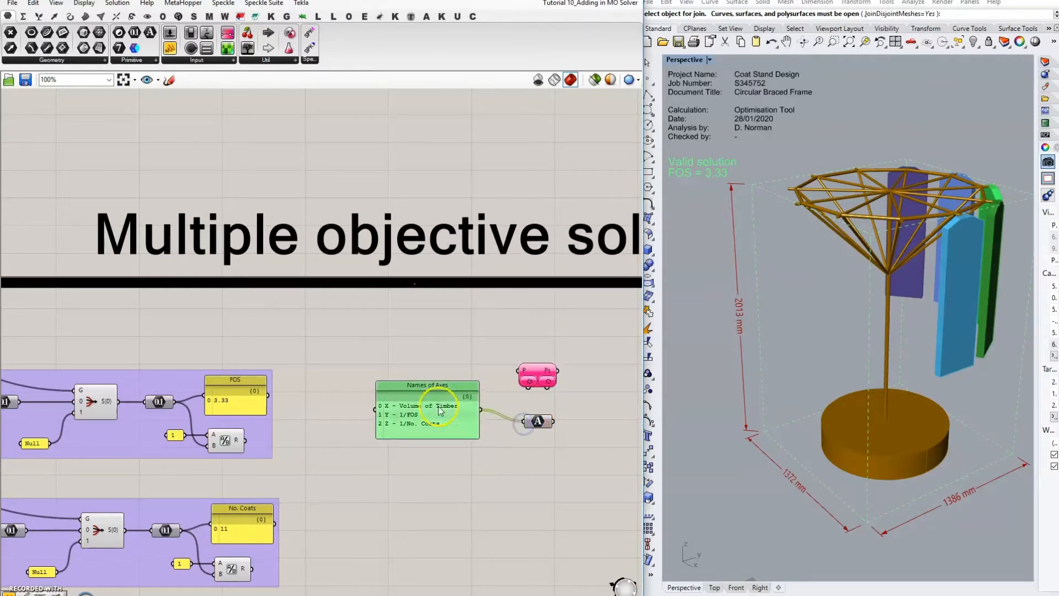
drag(439, 410, 436, 422)
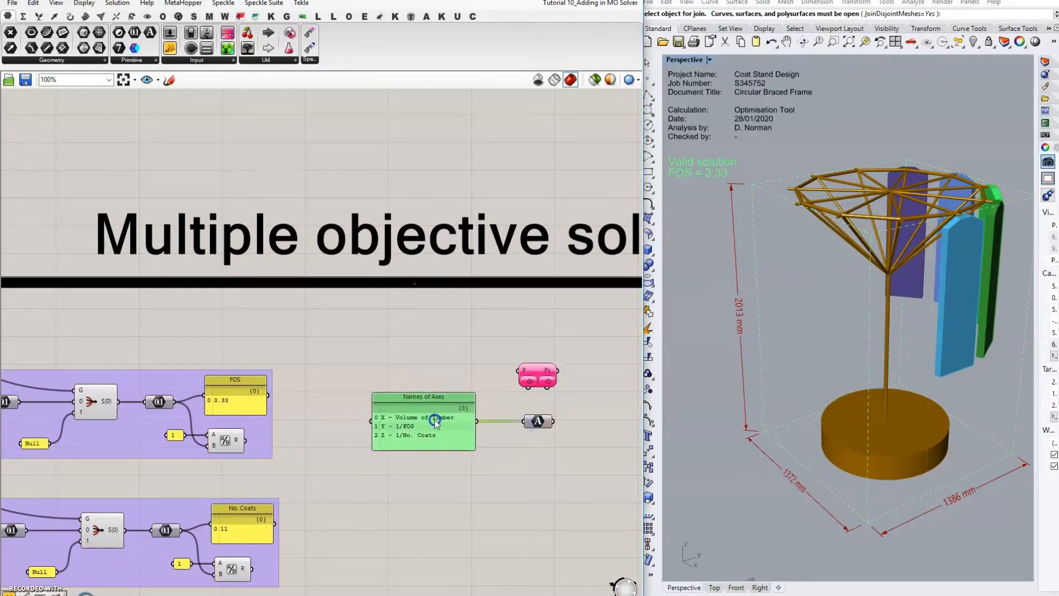
- Link the Octopus O grip to the Text parameter and move Octopus higher above it
click(549, 390)
click(541, 422)
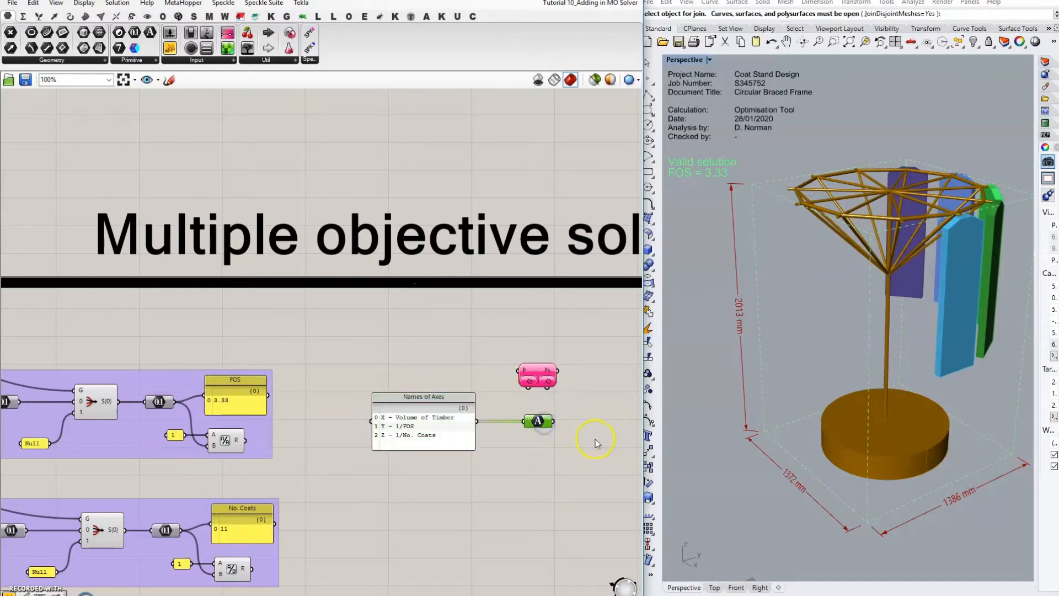
scroll(595, 440, up, 5)
drag(470, 323, 481, 381)
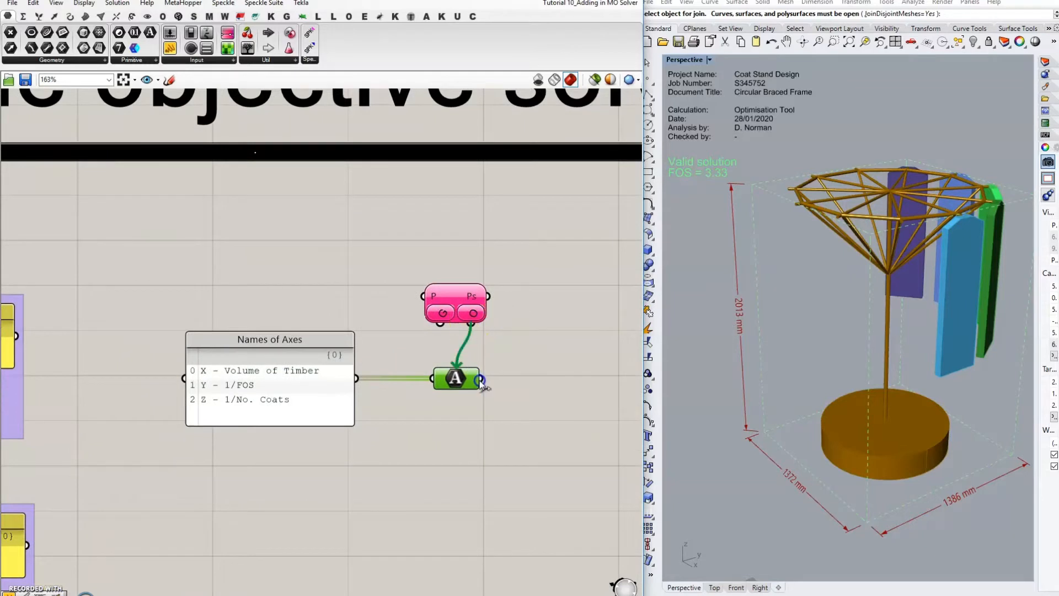
drag(468, 296, 452, 244)
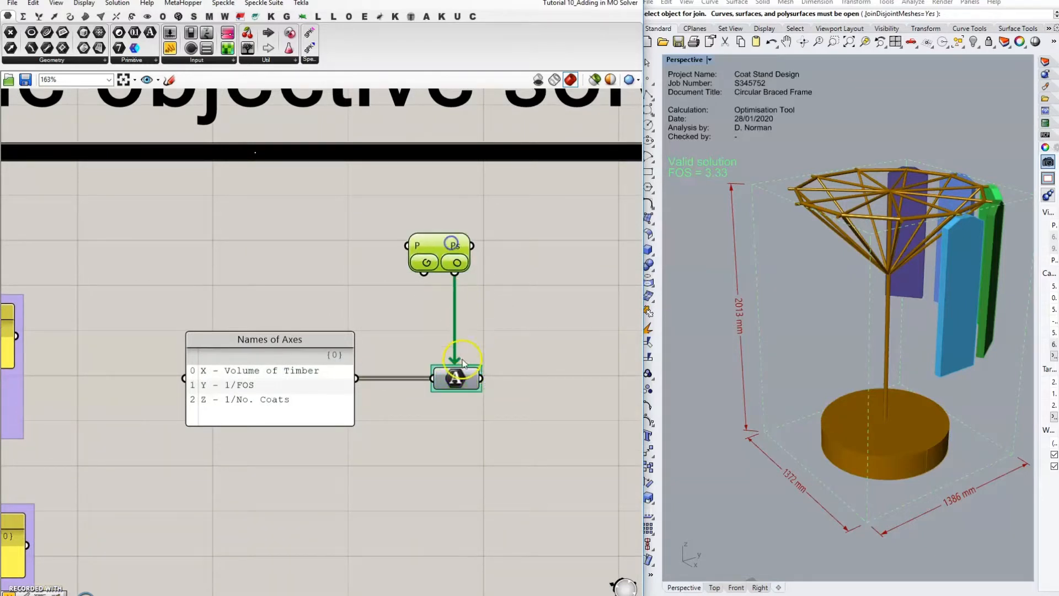
- Duplicate the Names of Axes panel with its Text parameter and place the copy directly below the originals
scroll(539, 361, down, 5)
drag(297, 330, 562, 436)
key(ctrl+c)
key(ctrl+v)
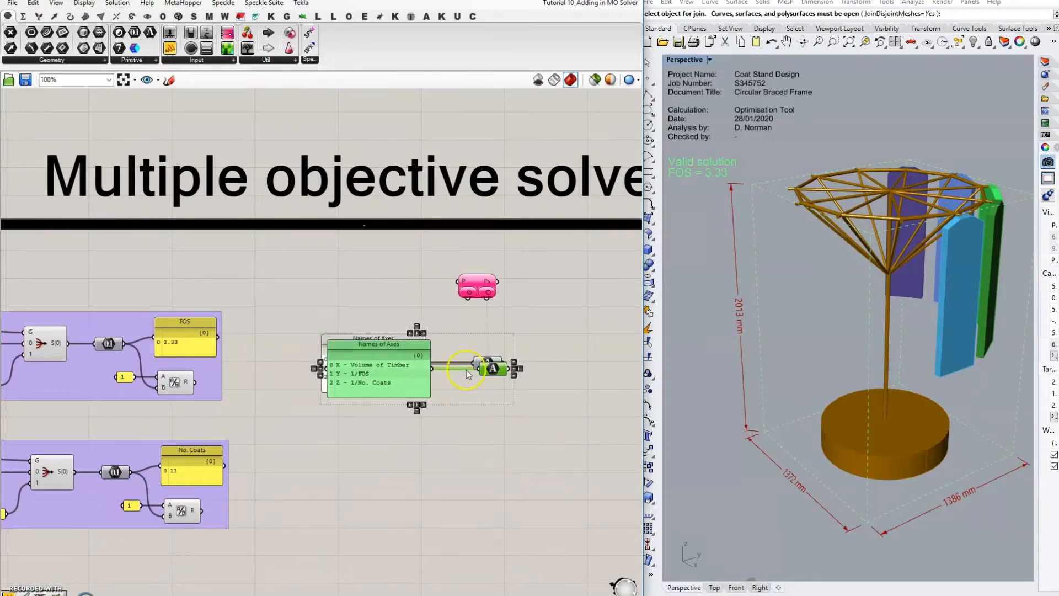
drag(467, 374, 455, 460)
right_drag(488, 471, 567, 448)
click(524, 391)
- Rename the duplicated panel as Values of current solution
right_click(471, 424)
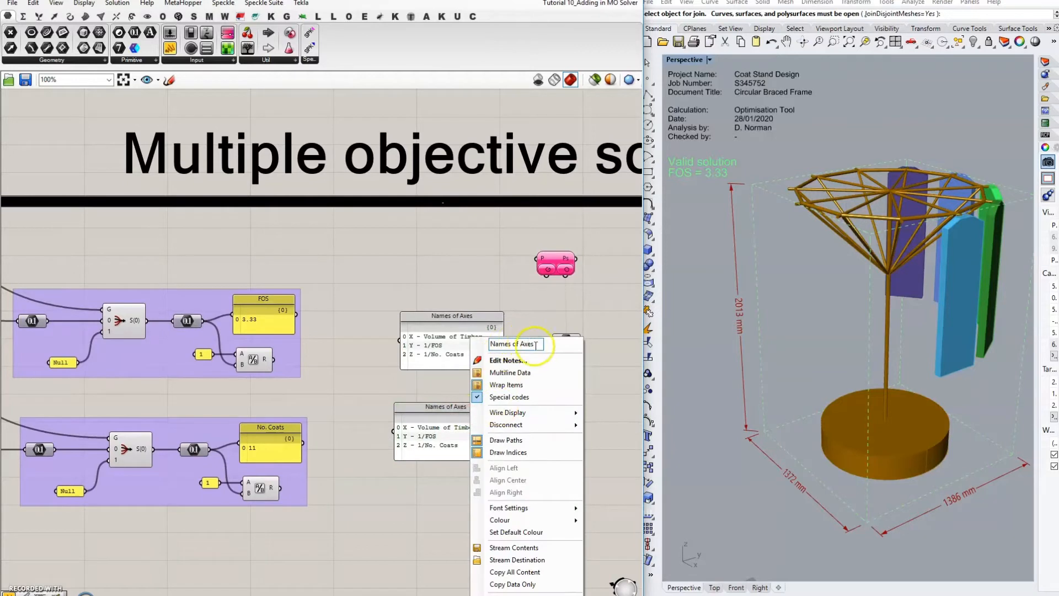
key(ctrl+a)
text(V)
text(alues of current solution)
click(514, 311)
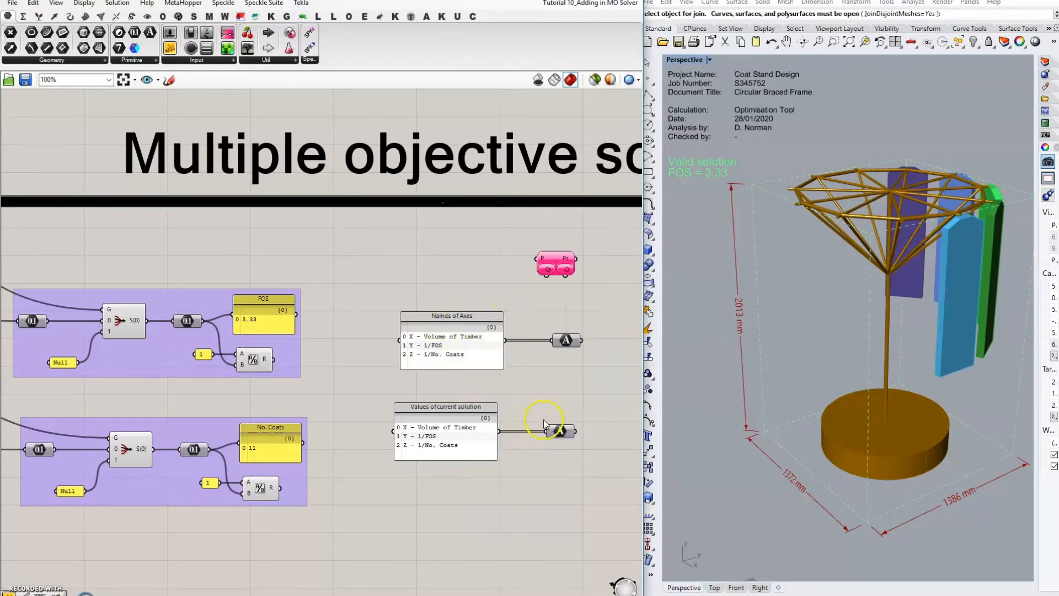
- Link the Octopus O grip to the second Text parameter as well and shift Octopus sideways to separate the wires
scroll(568, 280, up, 2)
drag(567, 278, 563, 488)
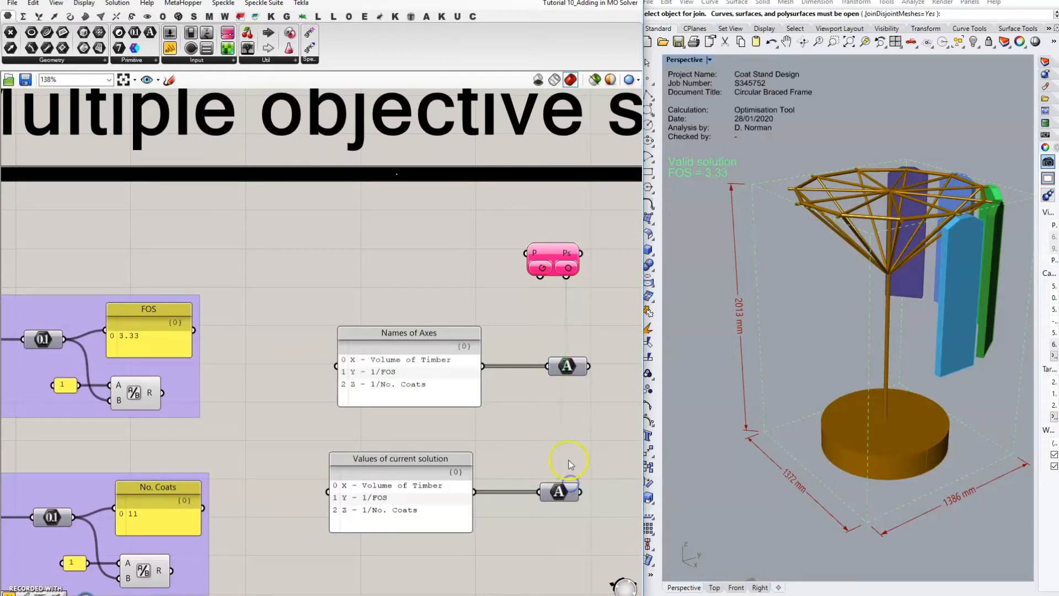
click(545, 267)
drag(545, 268, 511, 256)
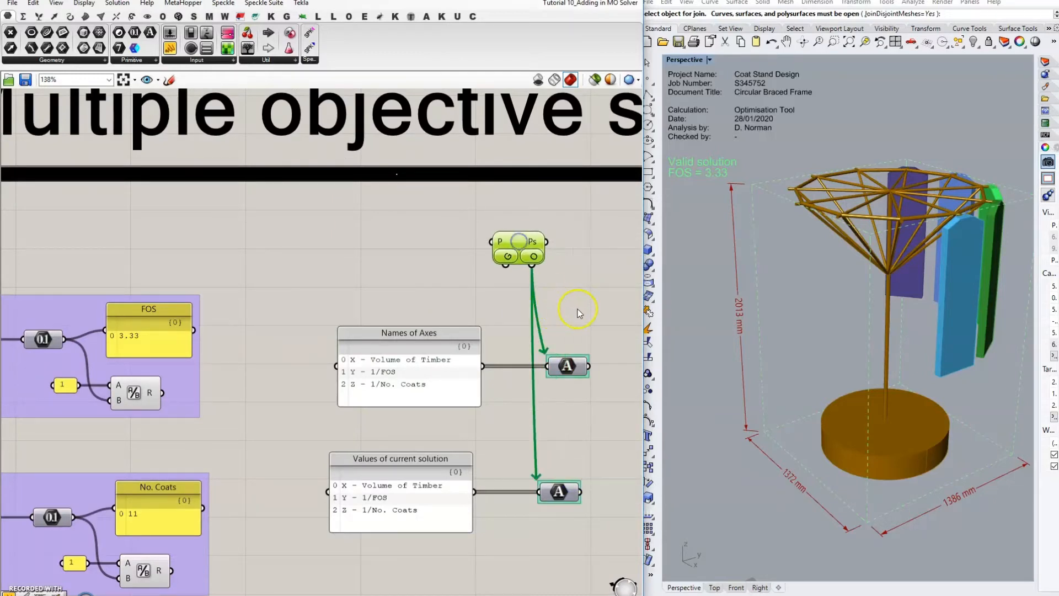
click(577, 310)
- Connect the Volume of material panel and the FOS and No. Coats division results to the Values of current solution panel, using faint wires
scroll(578, 310, down, 3)
right_drag(421, 288, 443, 299)
click(511, 418)
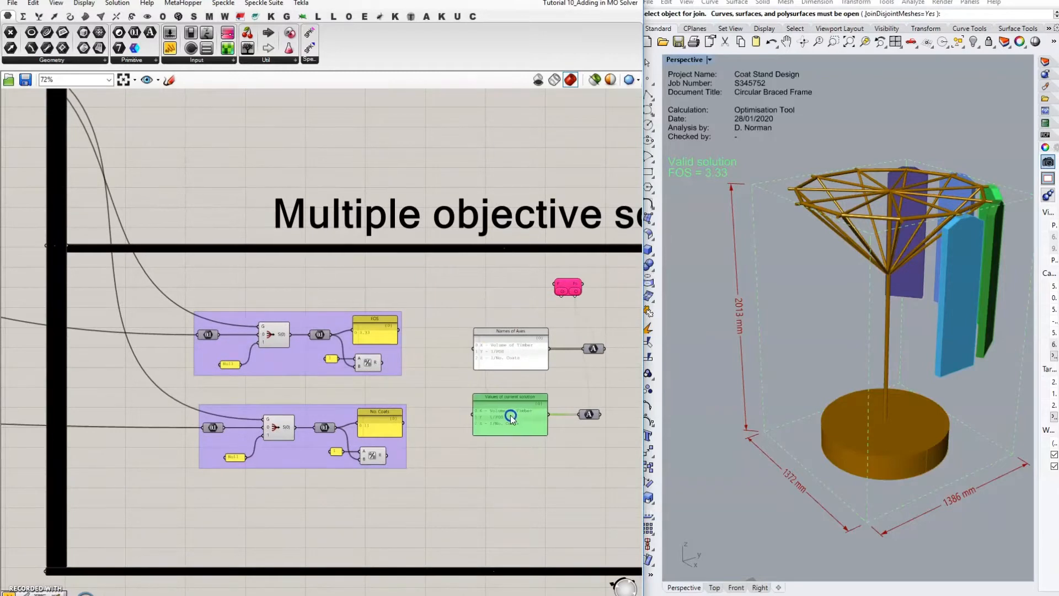
click(437, 395)
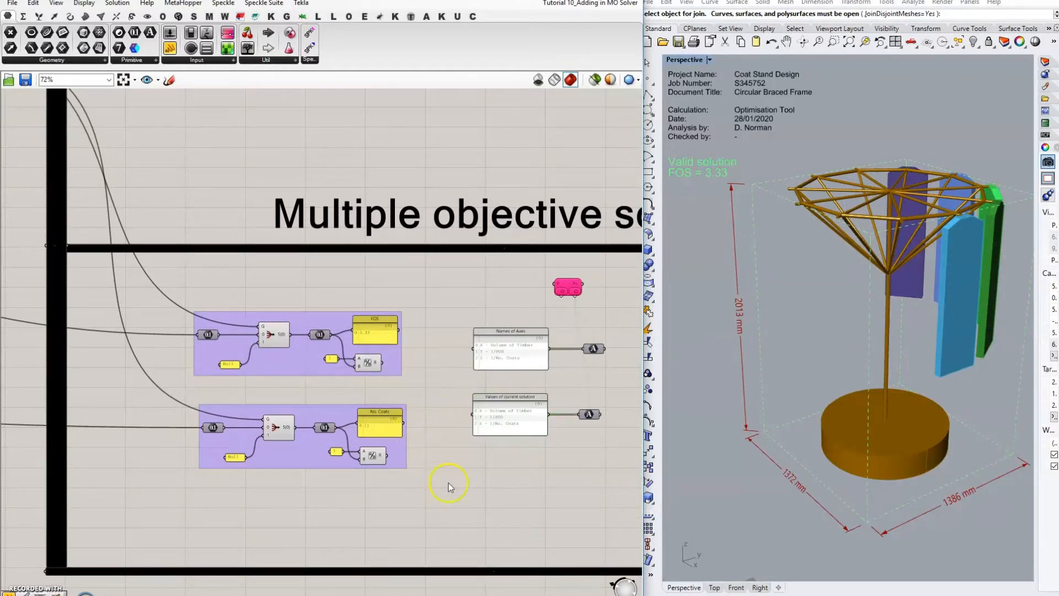
scroll(449, 482, up, 2)
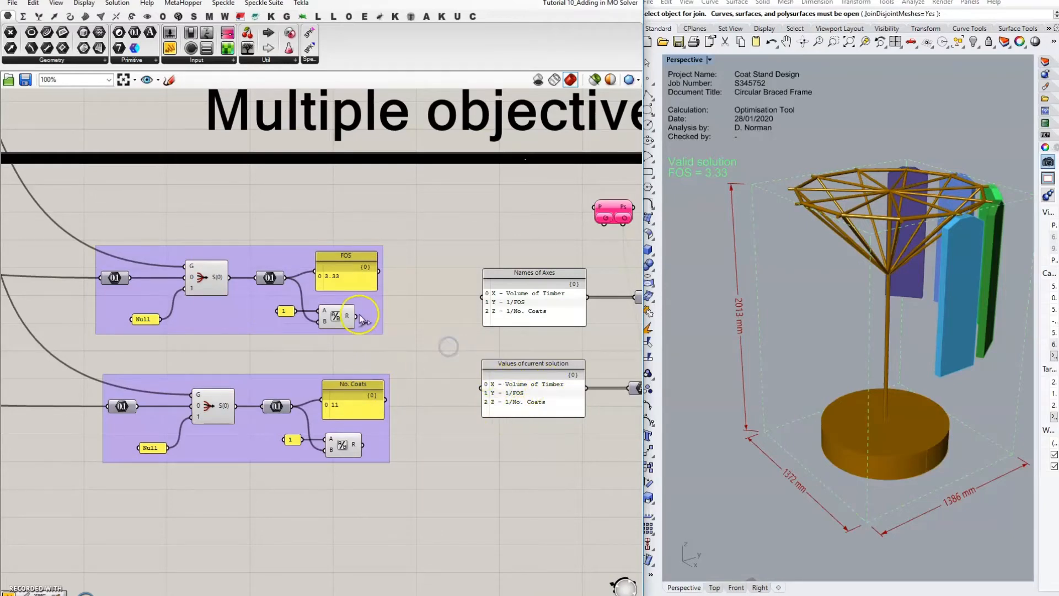
scroll(485, 453, down, 3)
scroll(416, 169, up, 2)
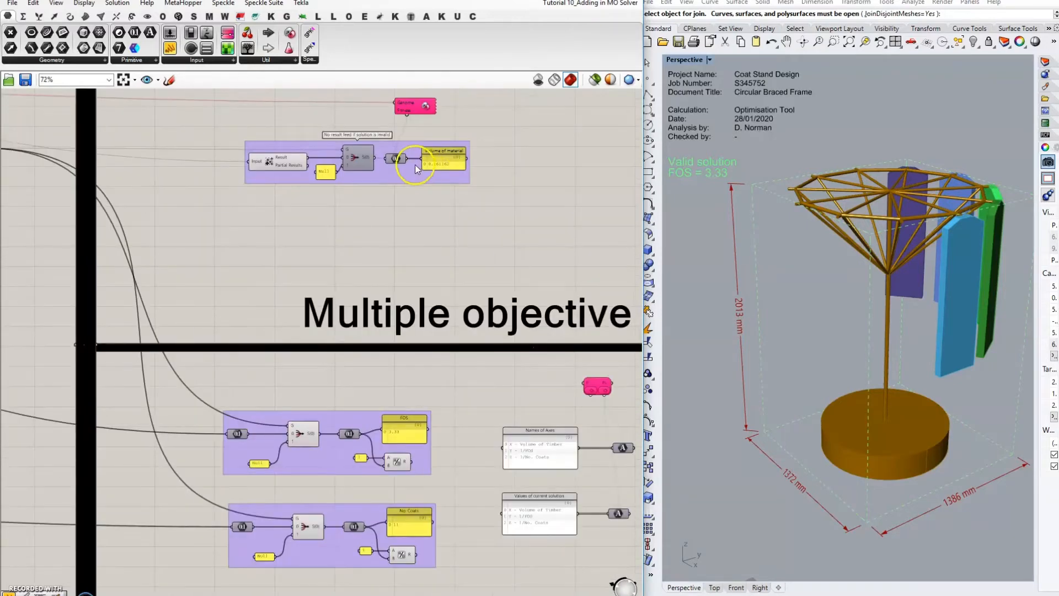
drag(466, 159, 505, 517)
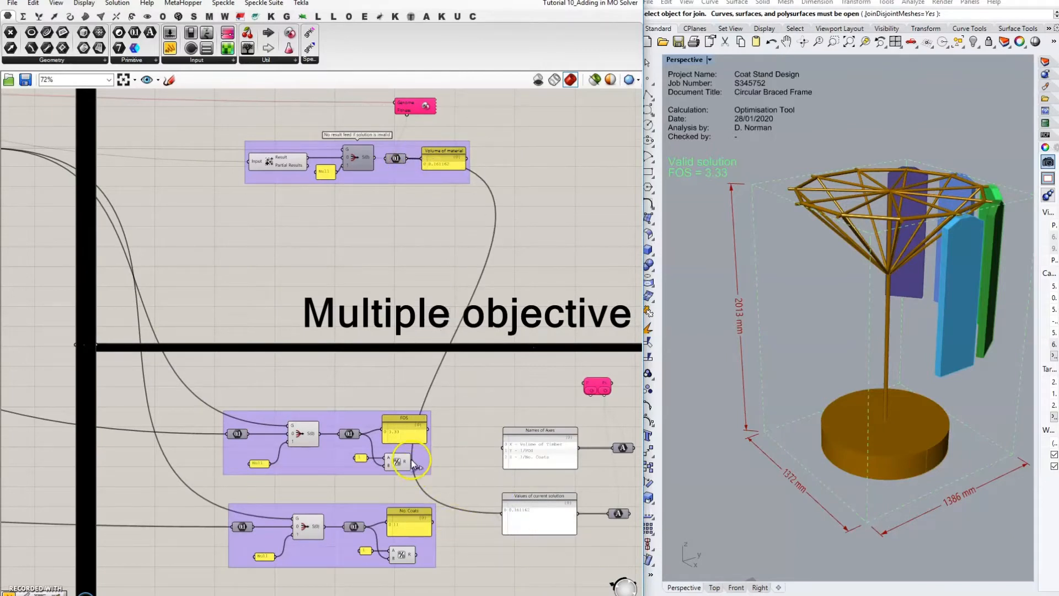
drag(411, 461, 502, 514)
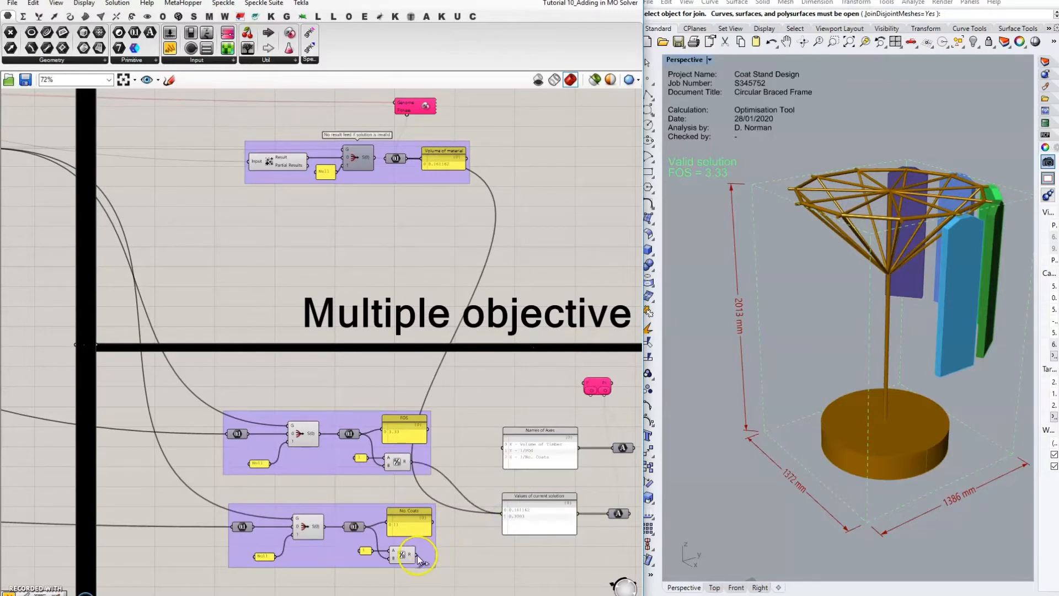
drag(417, 555, 519, 512)
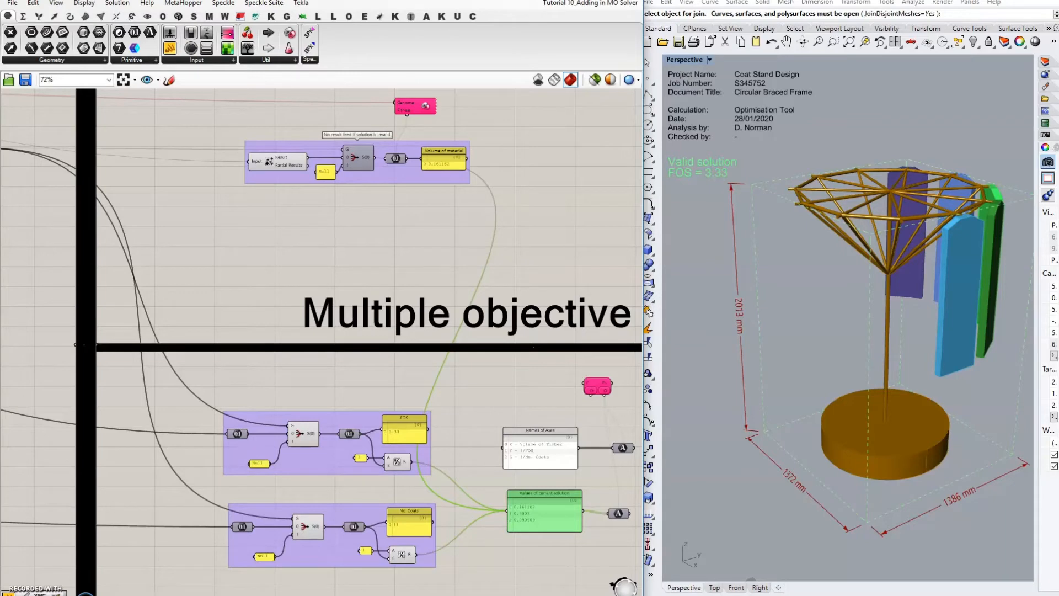
click(481, 505)
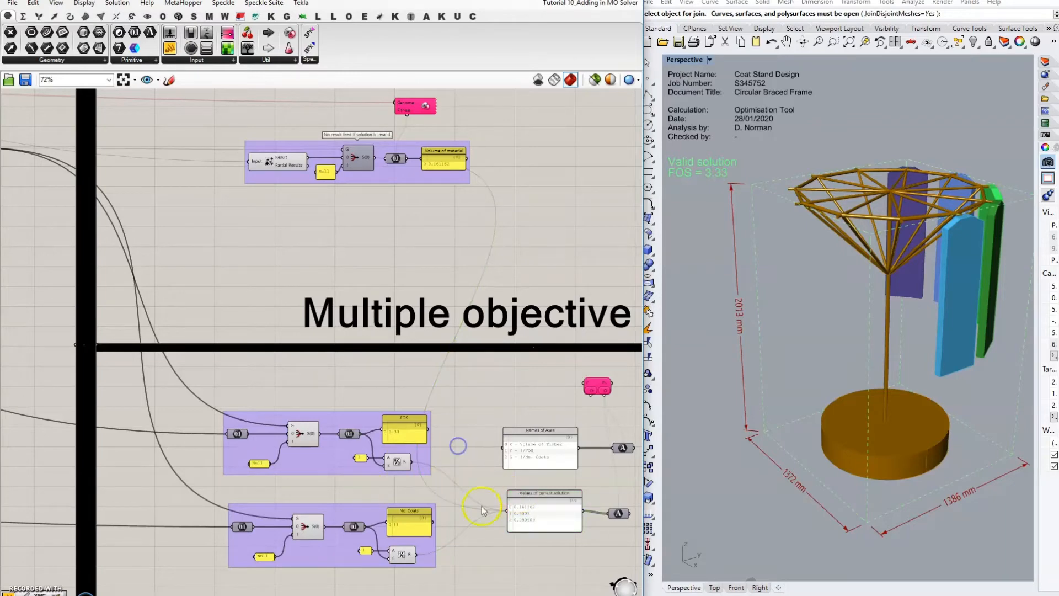
- Link the Octopus G grip to the Diameter of Hoop slider in the User Variables group
right_drag(571, 563, 386, 412)
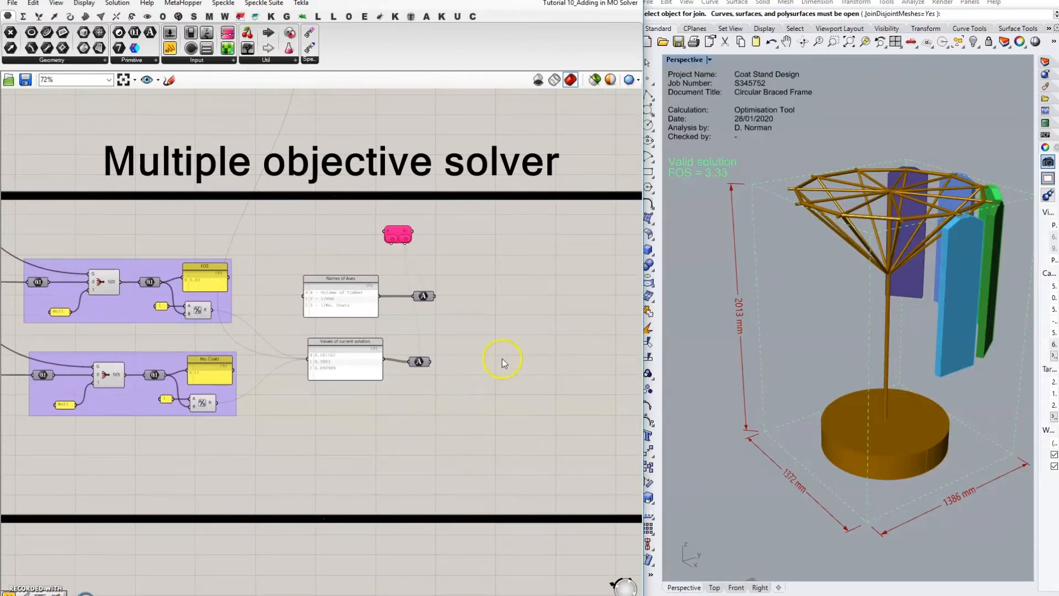
right_drag(502, 358, 544, 371)
right_drag(461, 279, 585, 292)
click(509, 270)
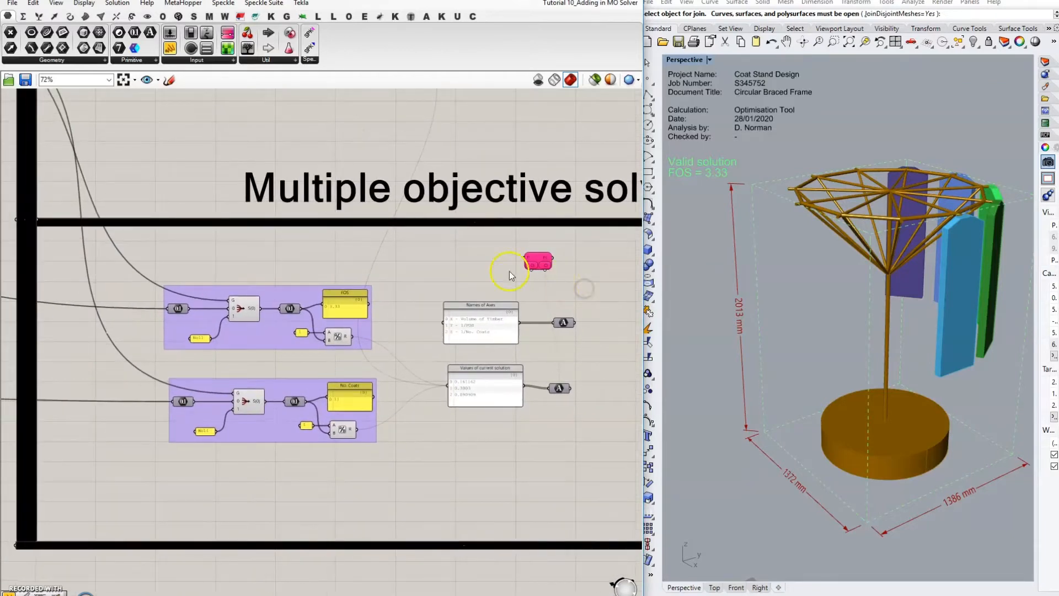
click(531, 269)
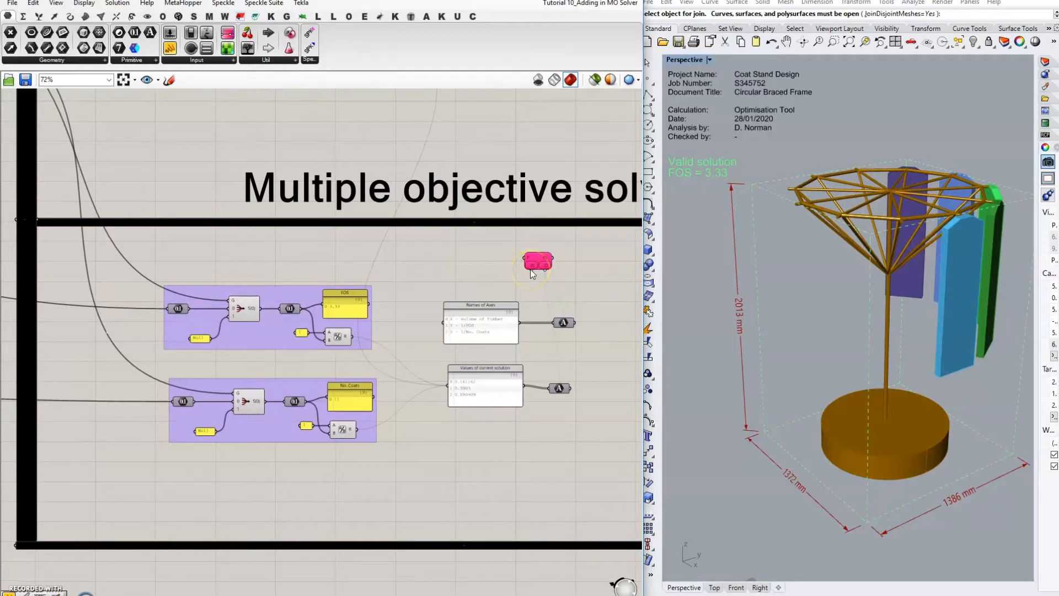
mouse_move(534, 269)
drag(531, 268, 353, 259)
scroll(557, 325, down, 12)
scroll(170, 222, up, 15)
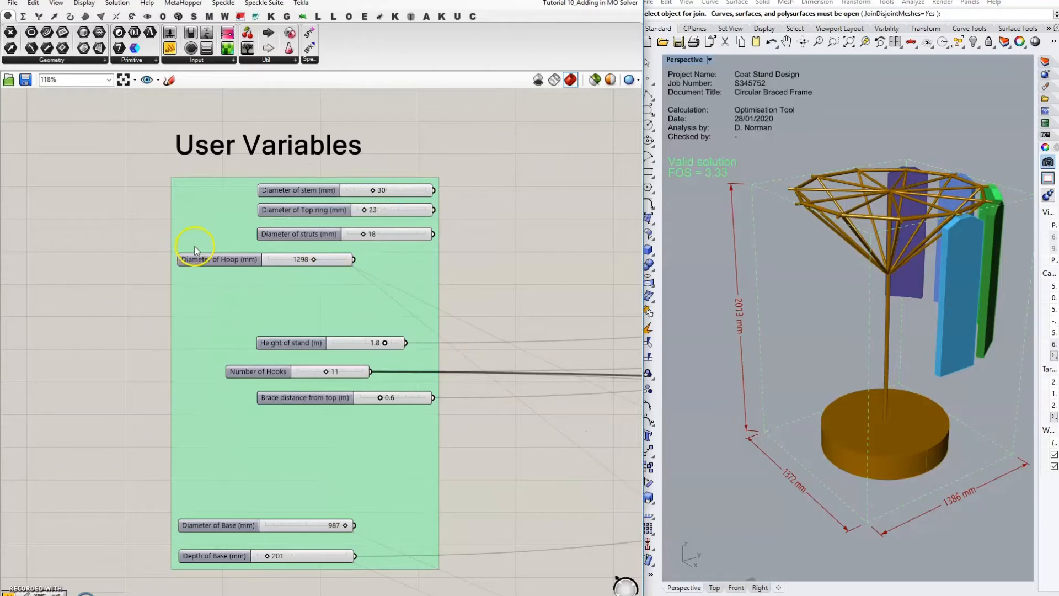
- Link the Octopus G grip to the Number of Hooks slider in the User Variables group as well
click(200, 260)
scroll(128, 216, down, 5)
scroll(103, 194, down, 6)
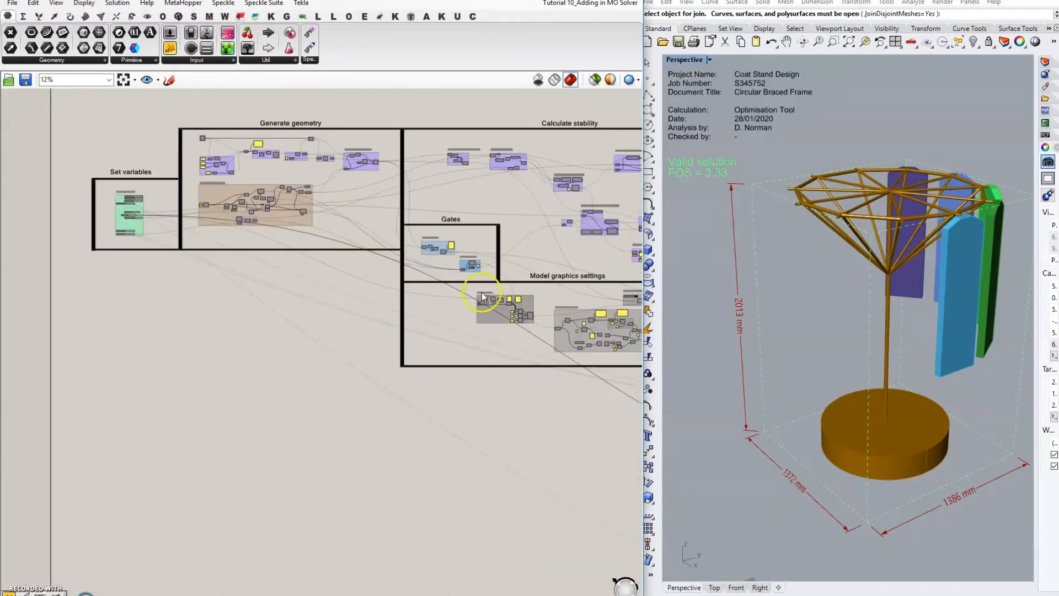
right_drag(511, 339, 97, 215)
scroll(619, 317, up, 13)
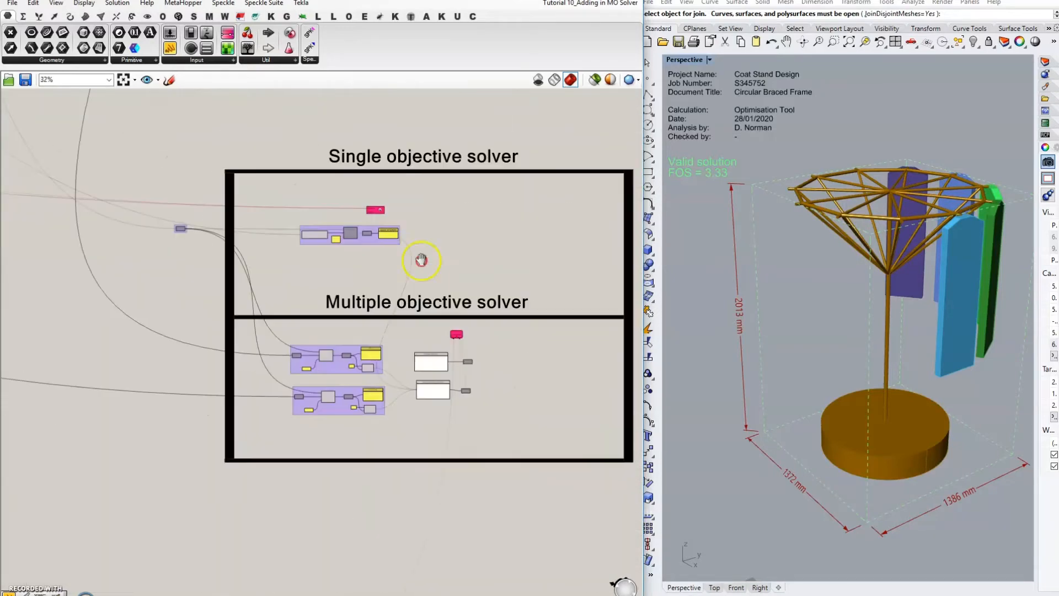
drag(415, 295, 238, 301)
scroll(551, 356, down, 15)
scroll(197, 254, up, 12)
scroll(169, 268, down, 5)
scroll(165, 271, down, 5)
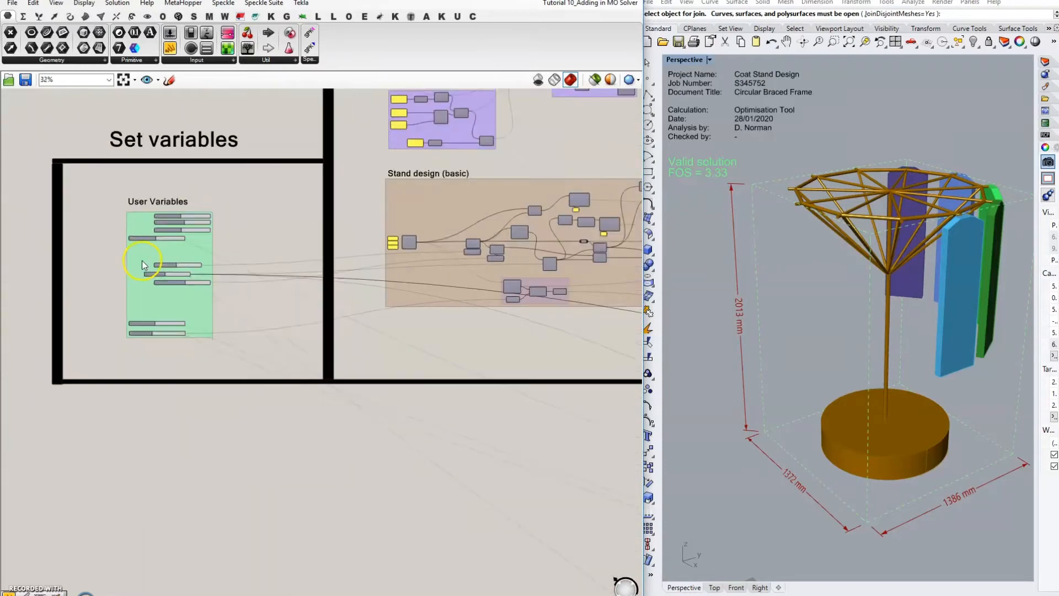
scroll(305, 330, down, 3)
scroll(441, 307, up, 12)
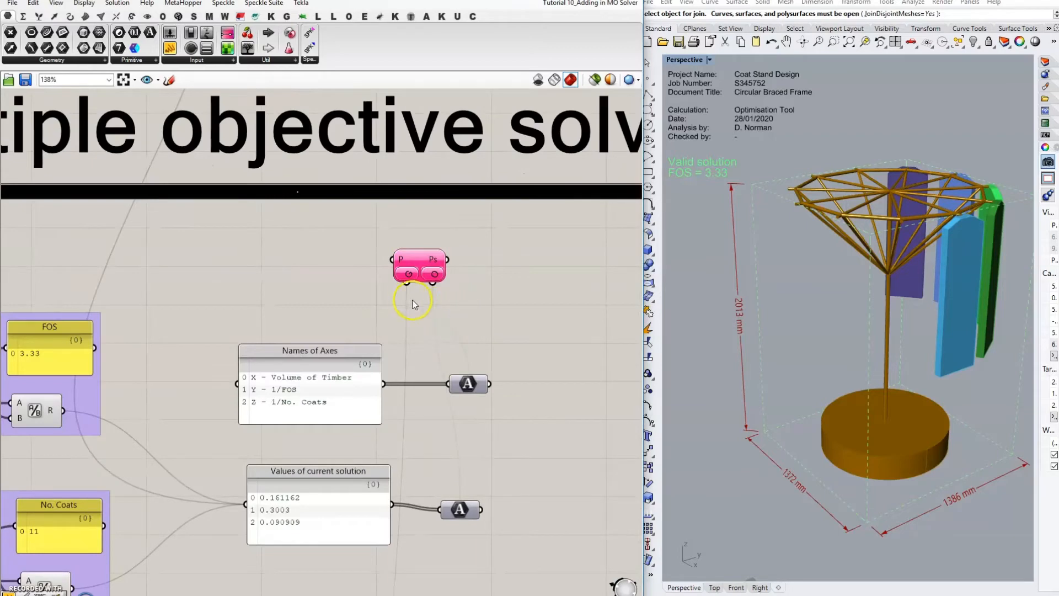
drag(406, 282, 260, 280)
scroll(562, 307, down, 6)
scroll(535, 407, down, 5)
scroll(114, 260, up, 5)
scroll(169, 262, up, 5)
scroll(206, 266, down, 5)
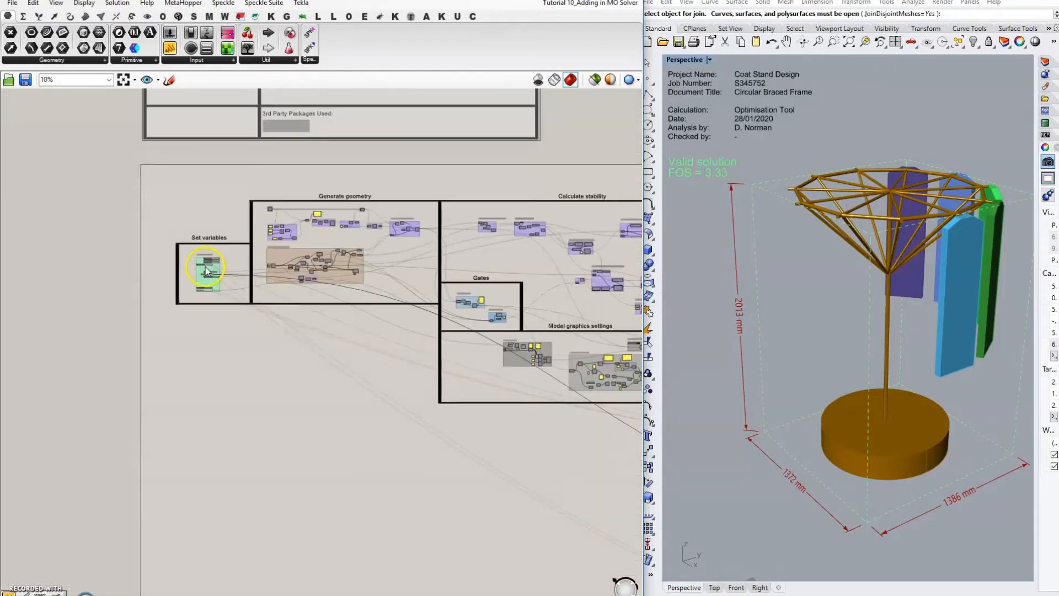
scroll(521, 364, up, 6)
scroll(564, 375, up, 4)
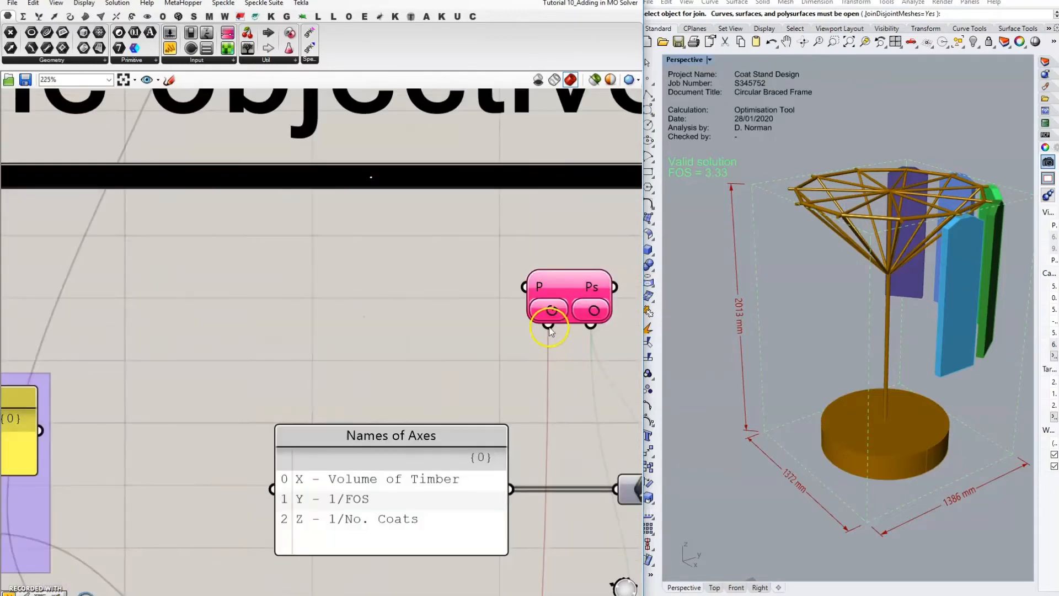
- Link the Octopus G grip to the Diameter of Base slider in the User Variables group
drag(549, 325, 452, 274)
scroll(552, 353, down, 13)
scroll(140, 266, up, 12)
scroll(116, 255, down, 8)
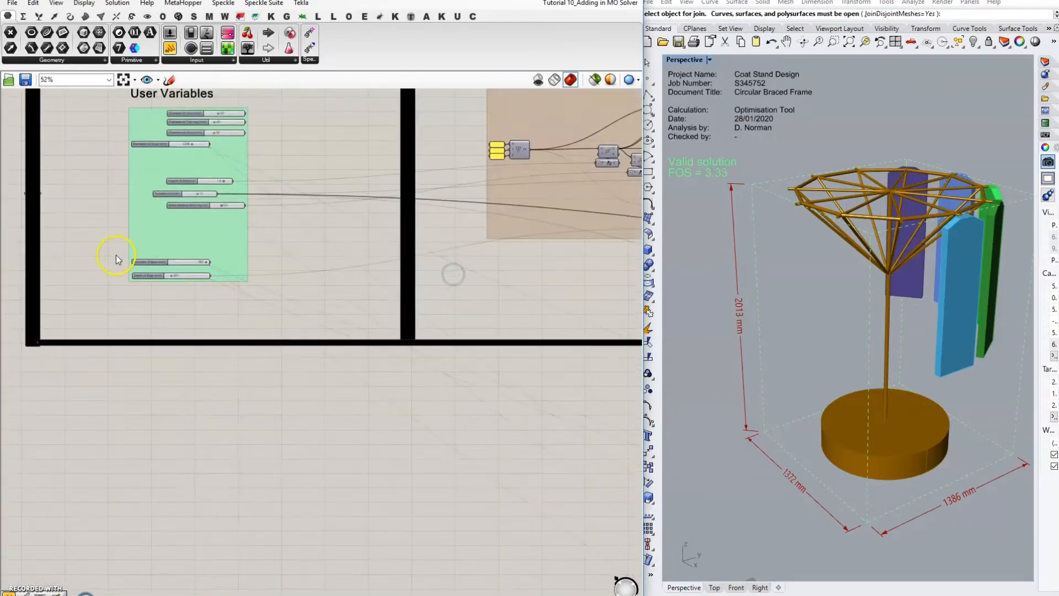
scroll(524, 365, up, 5)
scroll(534, 384, up, 4)
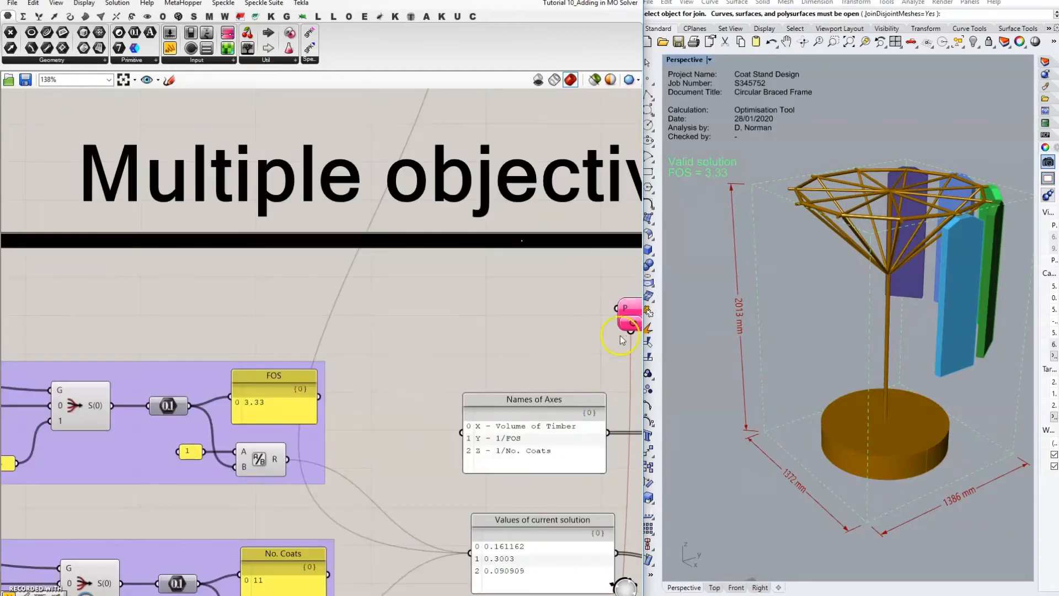
- Add the Depth of Base slider to the variables linked to the Octopus G grip
scroll(602, 346, down, 12)
scroll(236, 267, up, 10)
drag(597, 355, 326, 288)
scroll(326, 289, up, 1)
scroll(326, 289, down, 14)
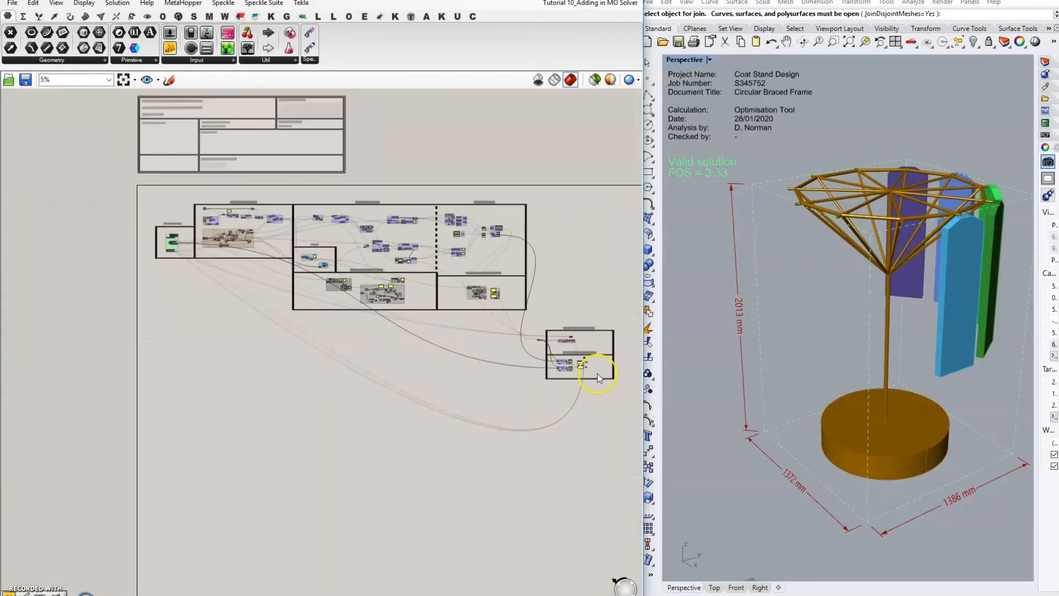
- Check the wires between Octopus and the sliders and nudge the Names of Axes Text parameter away from its panel
scroll(598, 373, up, 4)
scroll(568, 313, up, 2)
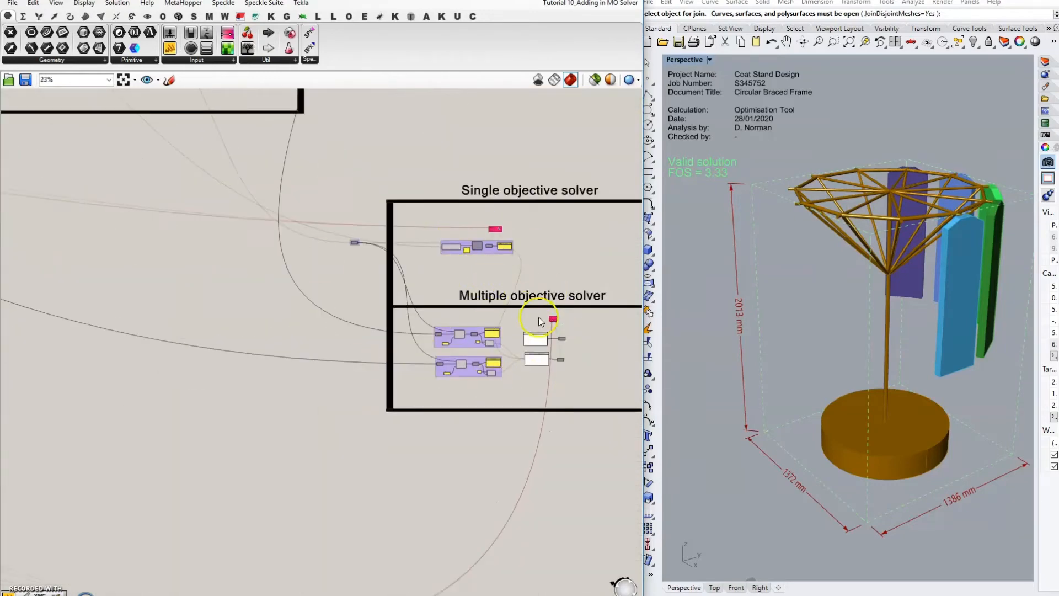
scroll(539, 316, up, 5)
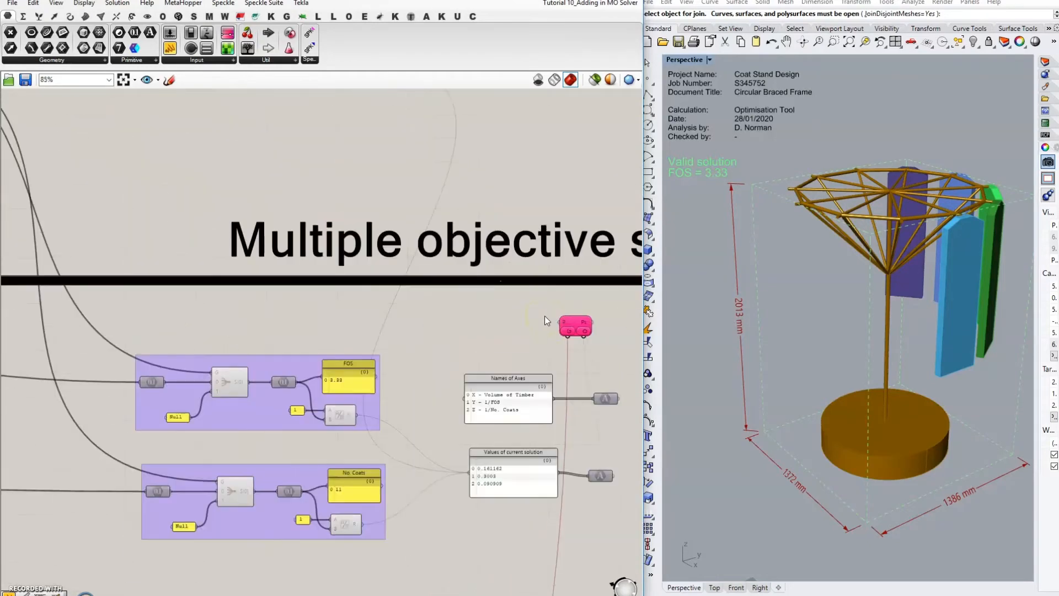
scroll(541, 323, down, 9)
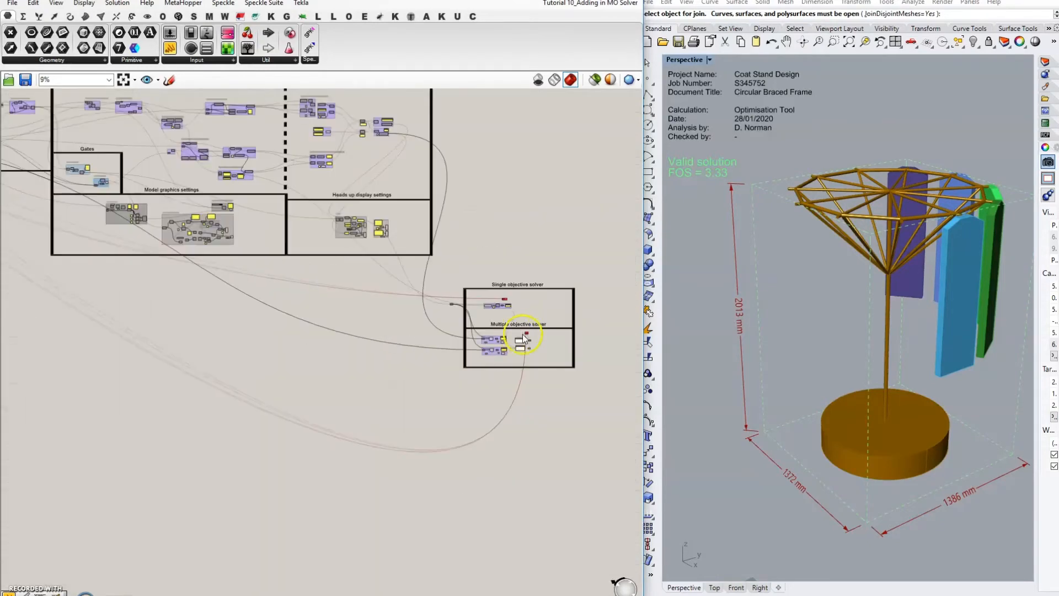
scroll(541, 337, up, 4)
scroll(492, 374, up, 5)
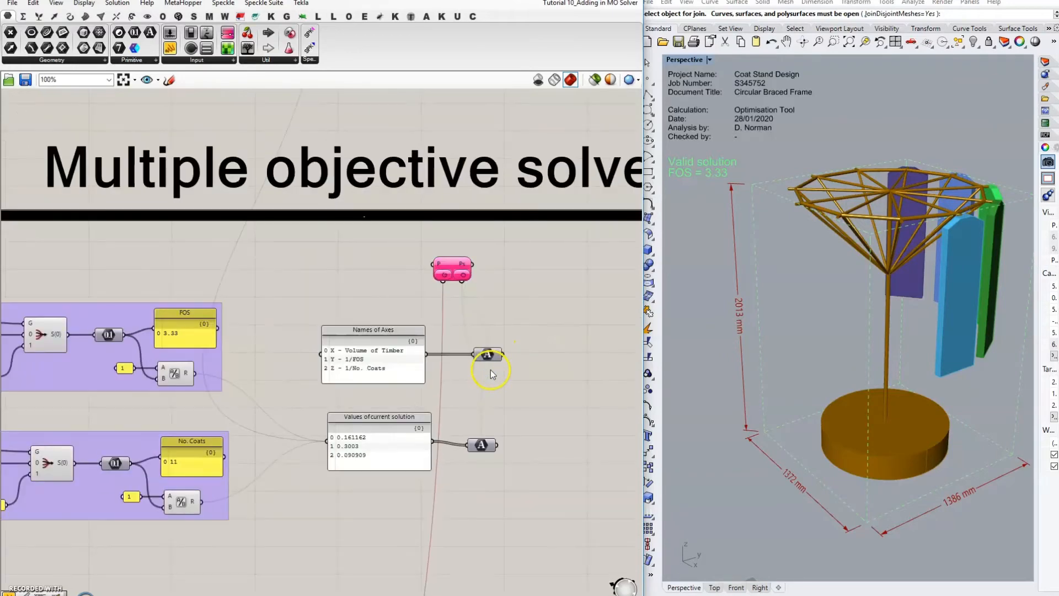
mouse_move(488, 356)
mouse_down()
mouse_move(605, 338)
mouse_move(487, 373)
mouse_move(496, 356)
mouse_up()
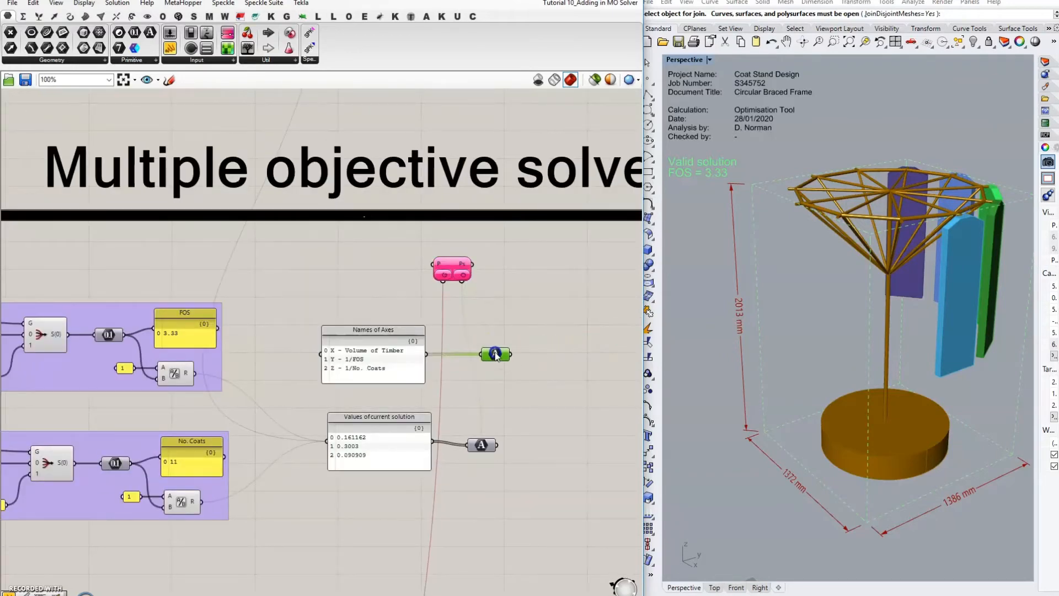
- Align the Names of Axes and Values of current solution panels and move both Text parameters farther away from them
scroll(574, 309, down, 3)
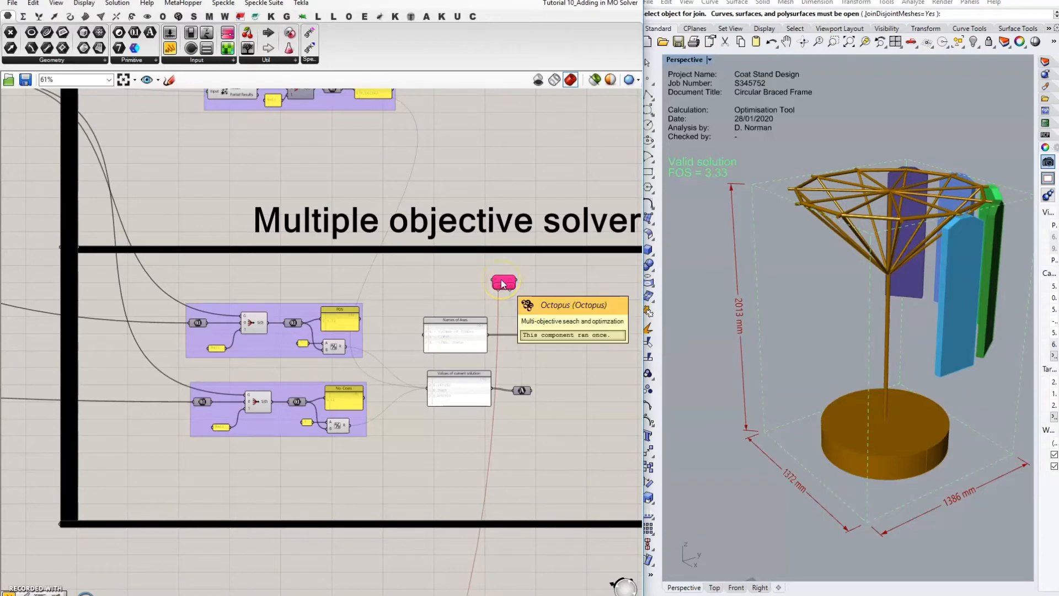
scroll(503, 284, up, 1)
scroll(431, 352, up, 3)
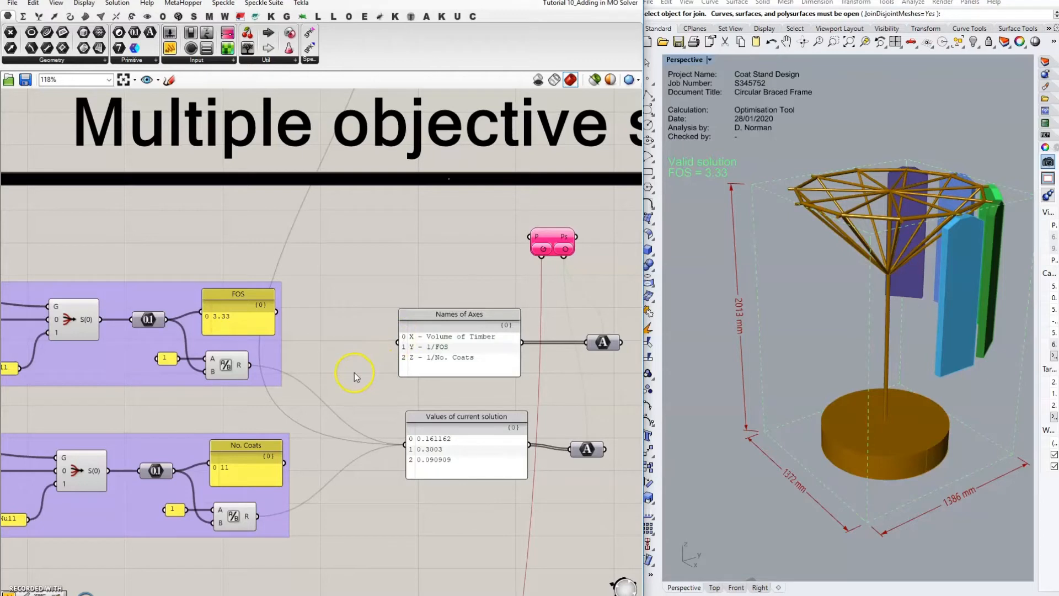
right_drag(355, 369, 208, 389)
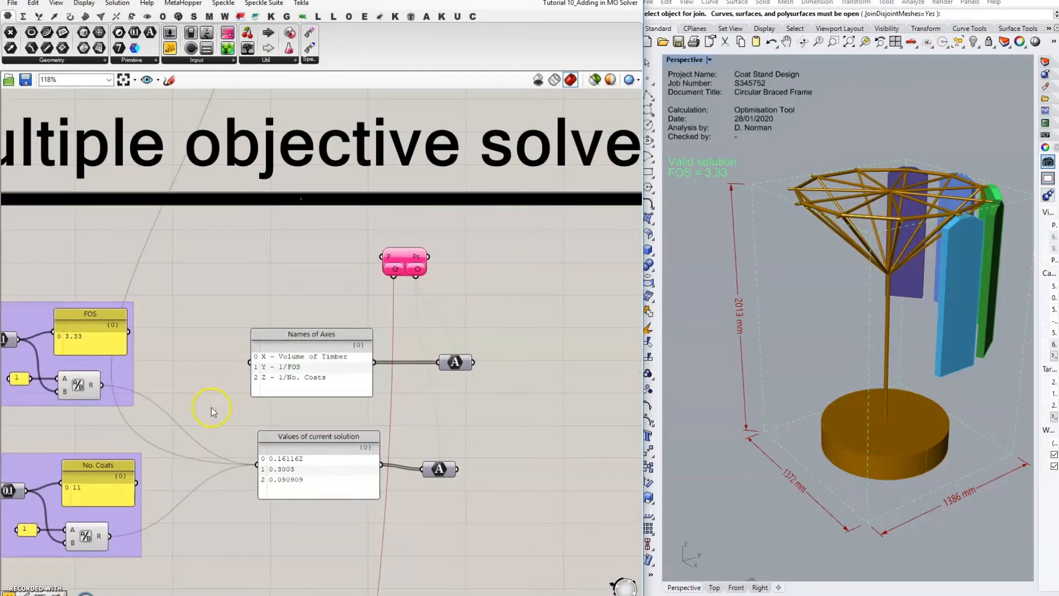
drag(319, 440, 308, 440)
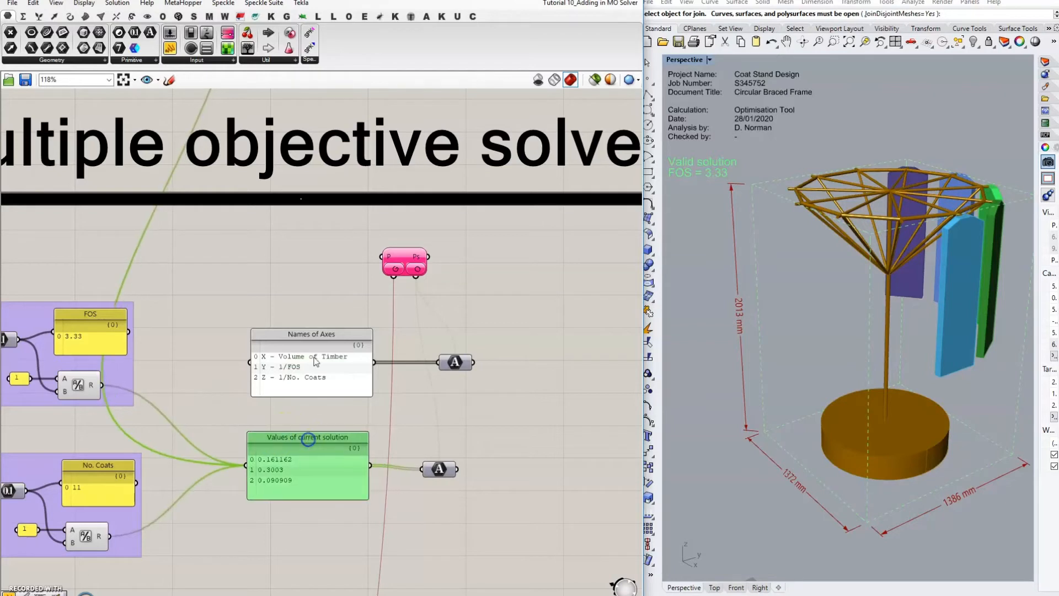
drag(311, 337, 306, 337)
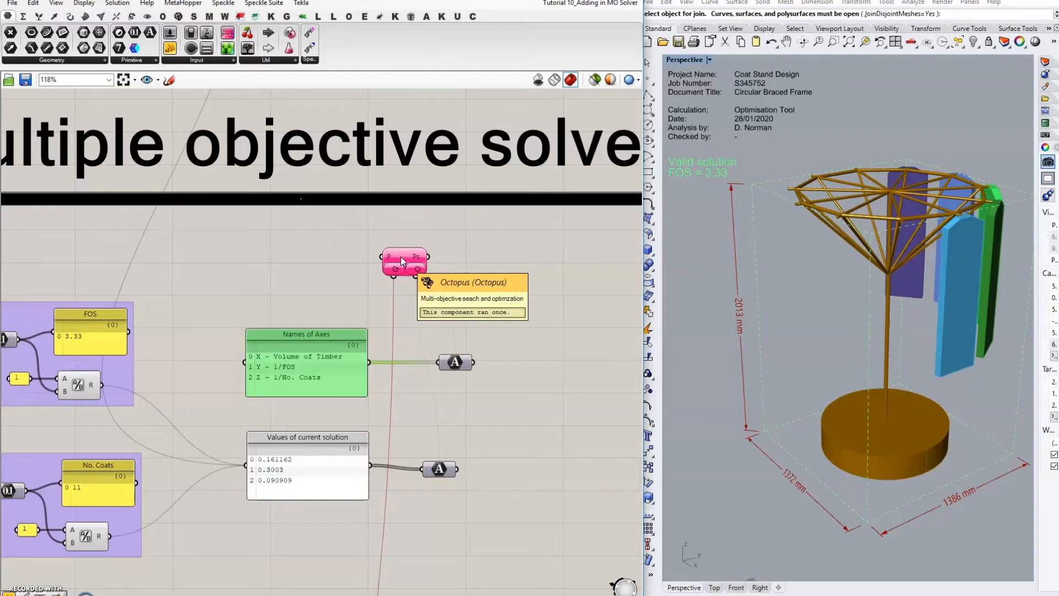
drag(455, 362, 508, 362)
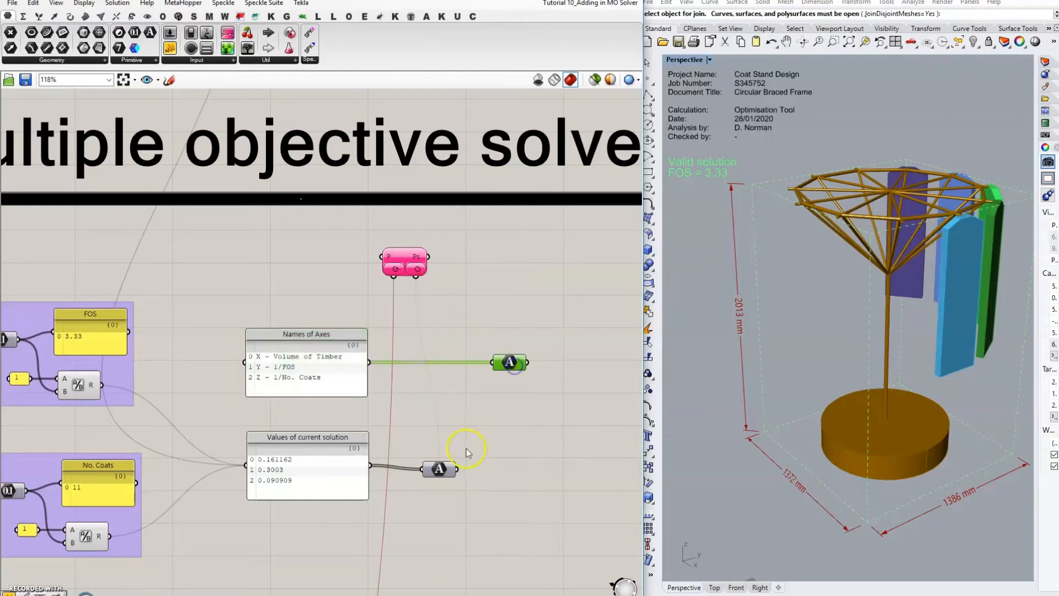
drag(446, 470, 509, 467)
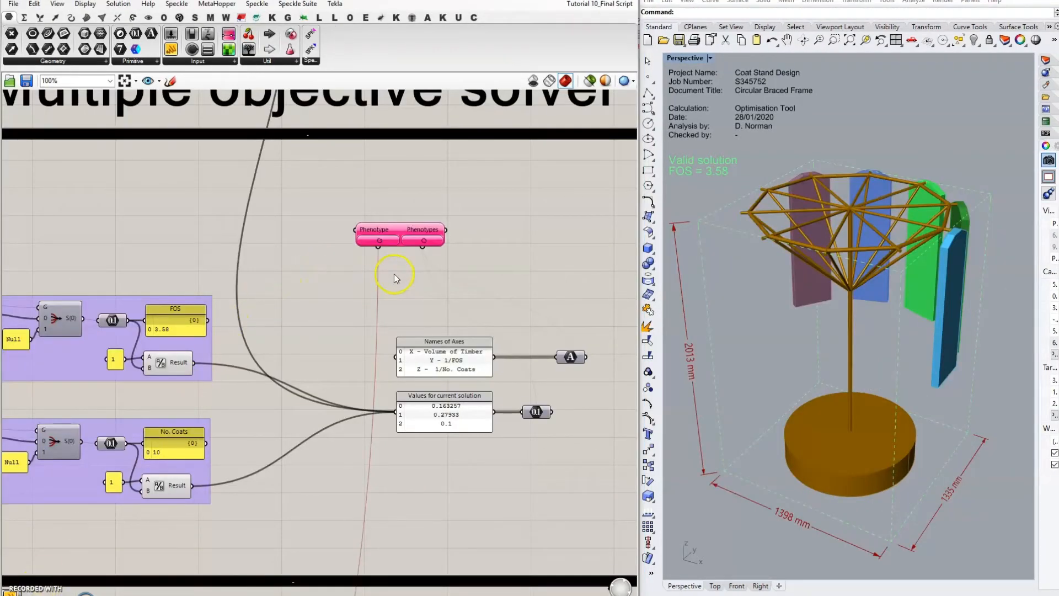
- Open the Octopus solver, reset its earlier results, and run the search with presets for about 11 generations before stopping it
double_click(403, 229)
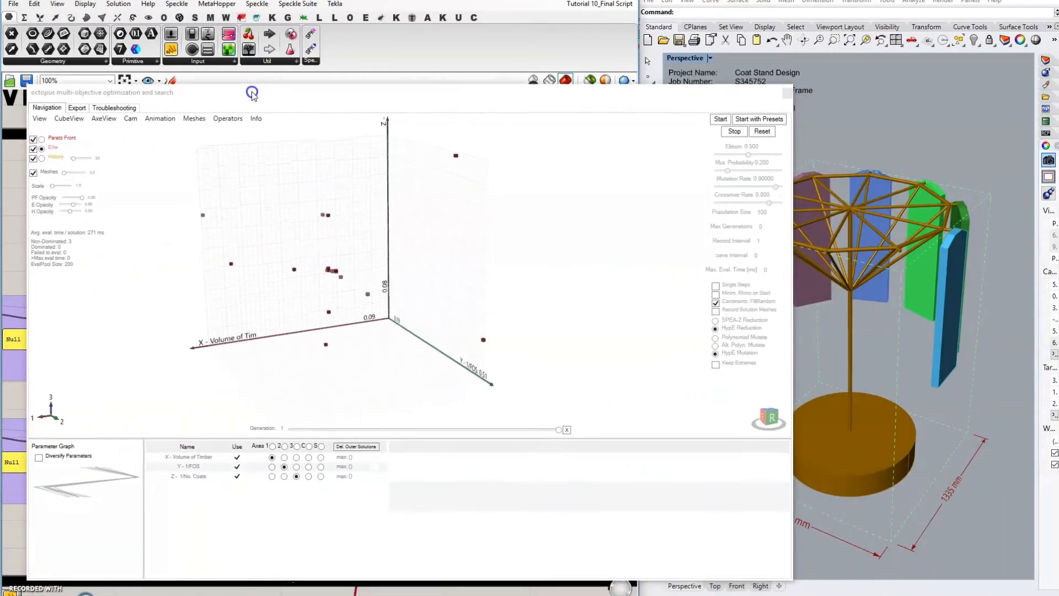
click(763, 131)
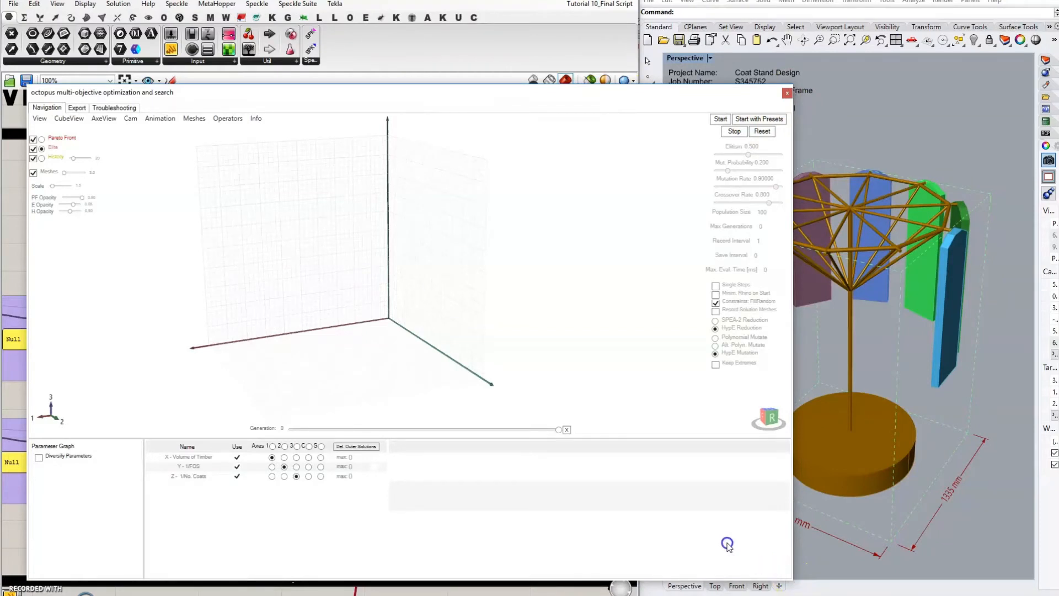
drag(791, 585, 616, 526)
click(584, 119)
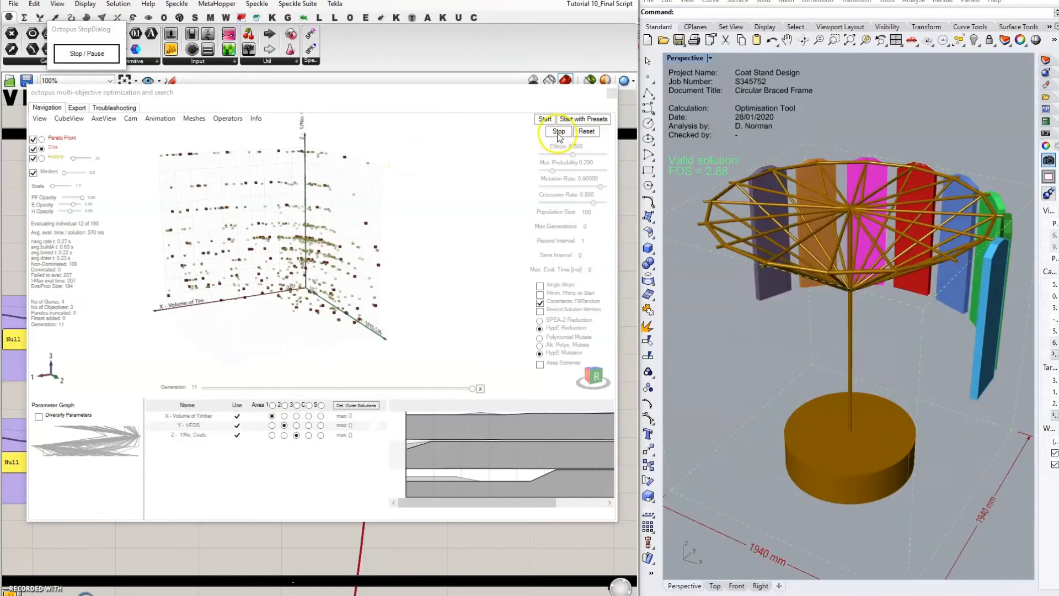
click(559, 131)
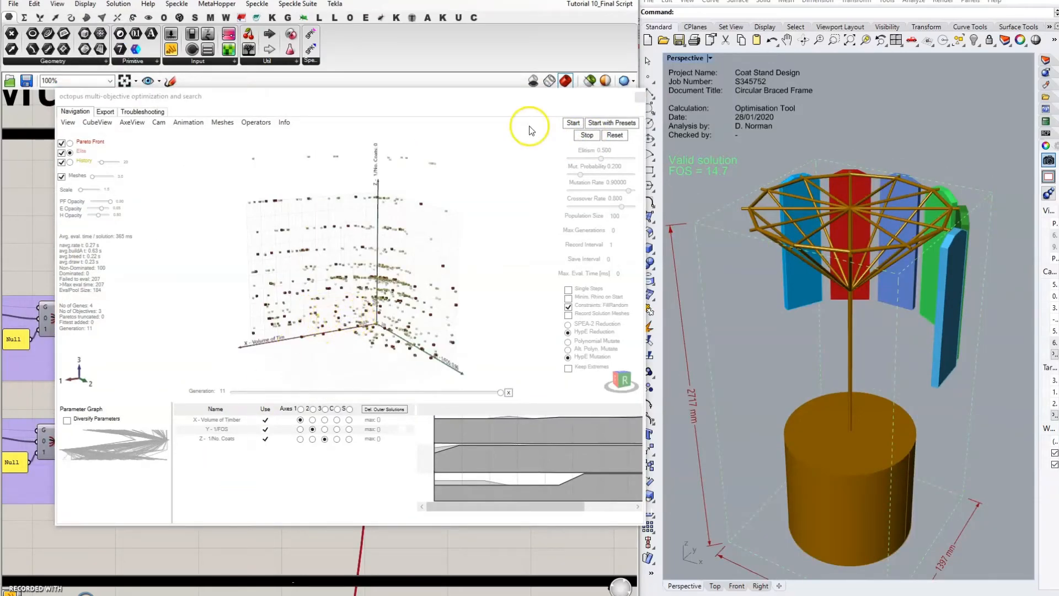
- Enlarge and reposition the Octopus window so the solution plot is bigger while the Rhino model stays in view
click(611, 97)
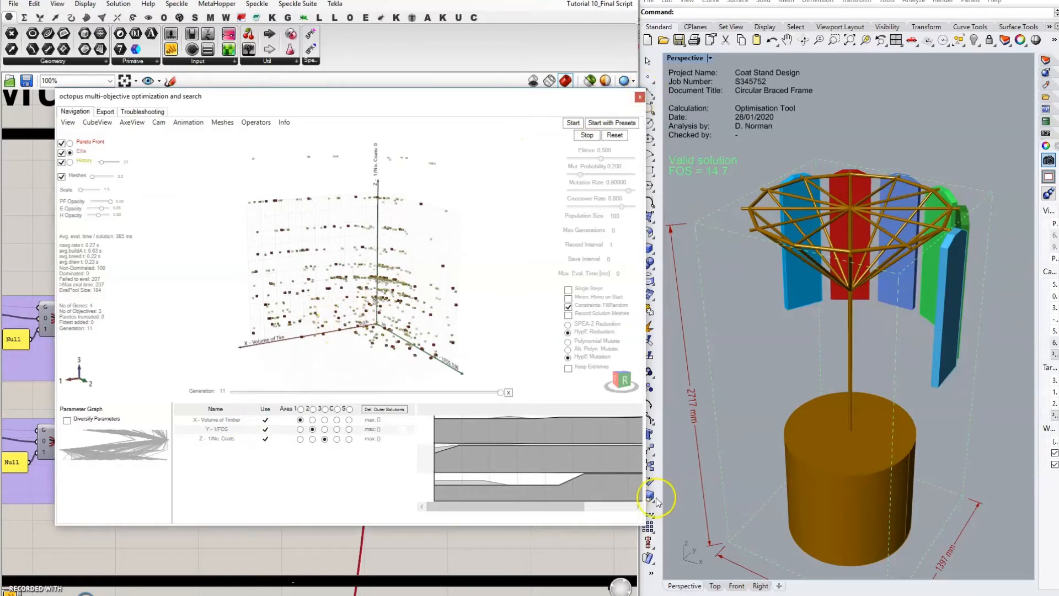
drag(641, 526, 760, 590)
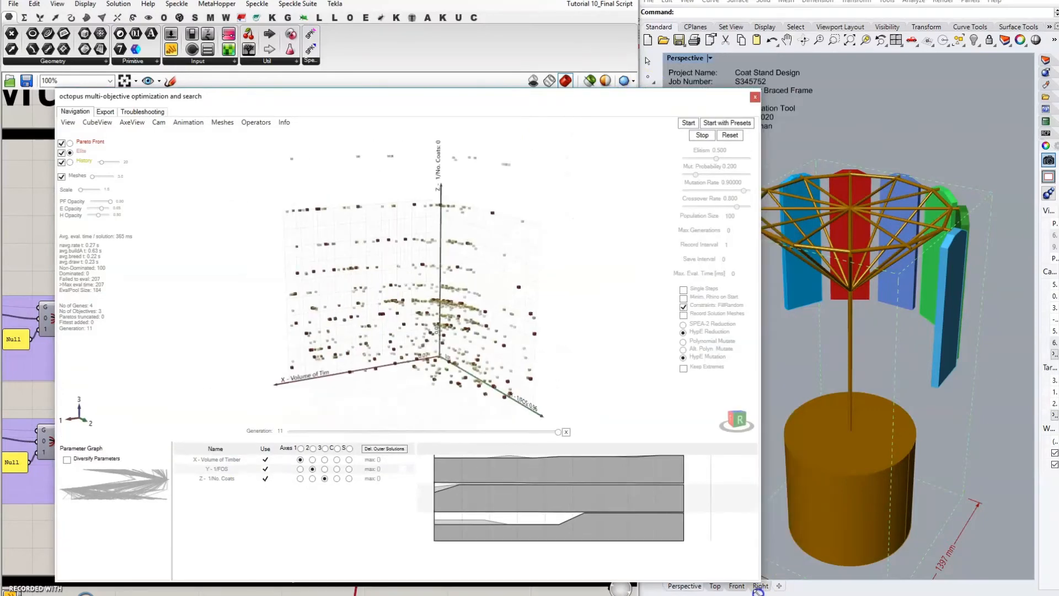
drag(58, 95, 8, 0)
click(564, 411)
drag(703, 494, 746, 592)
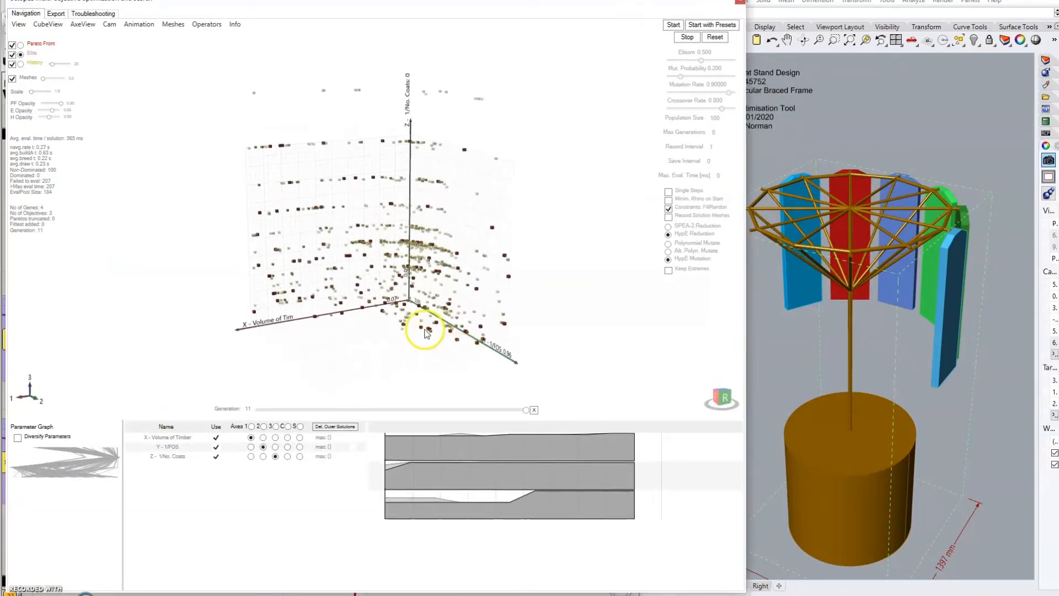
- Reinstate a solution from the low-volume cluster of the Octopus plot in the coat stand model
drag(424, 331, 480, 257)
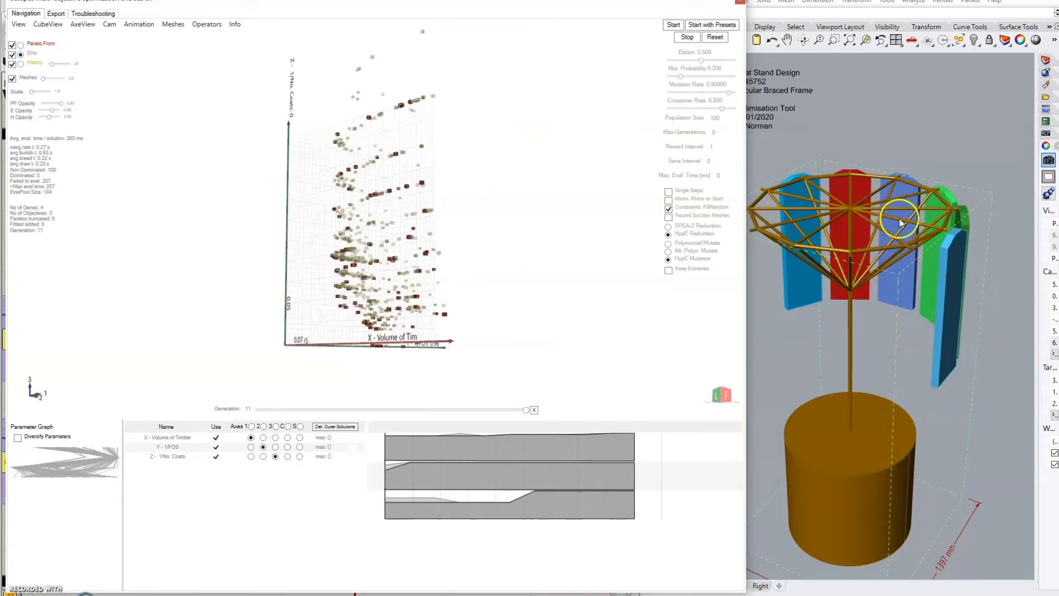
right_click(347, 286)
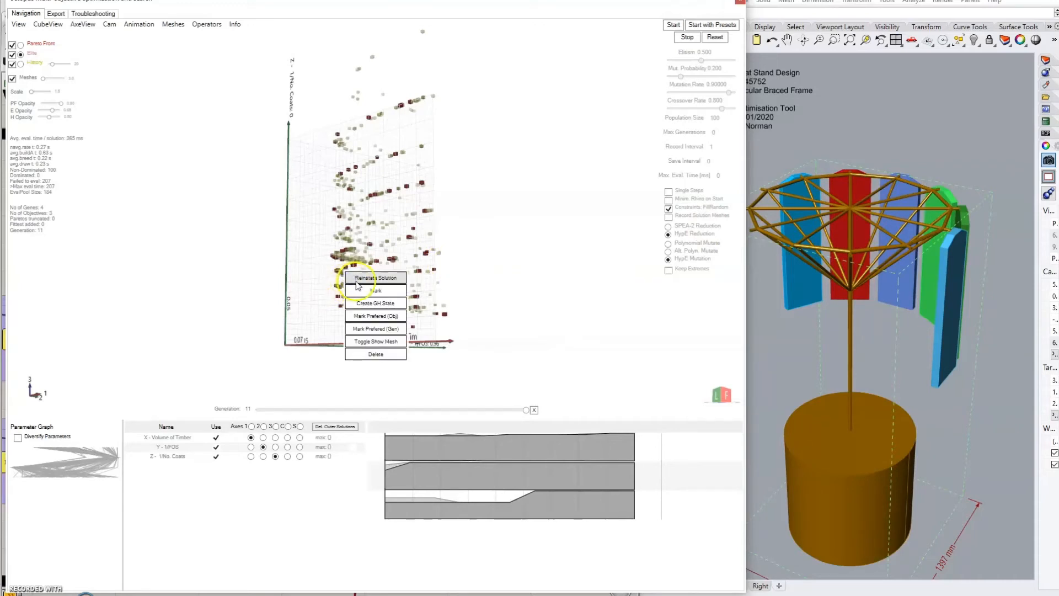
click(364, 281)
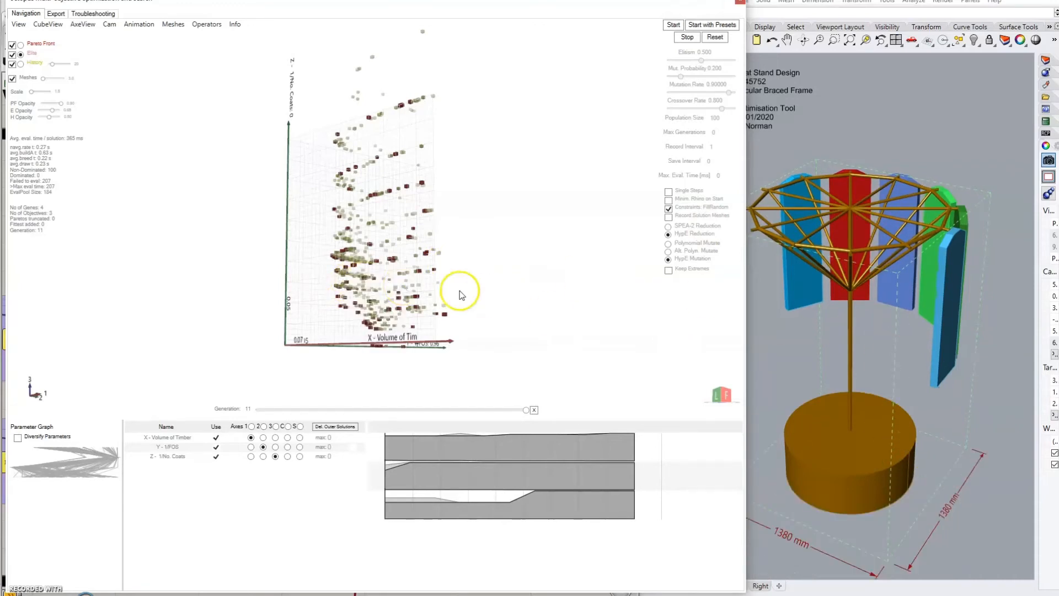
- Reinstate an outlying solution near the high end of the 1/No. Coats axis and view the plot from another angle
right_drag(285, 304, 267, 349)
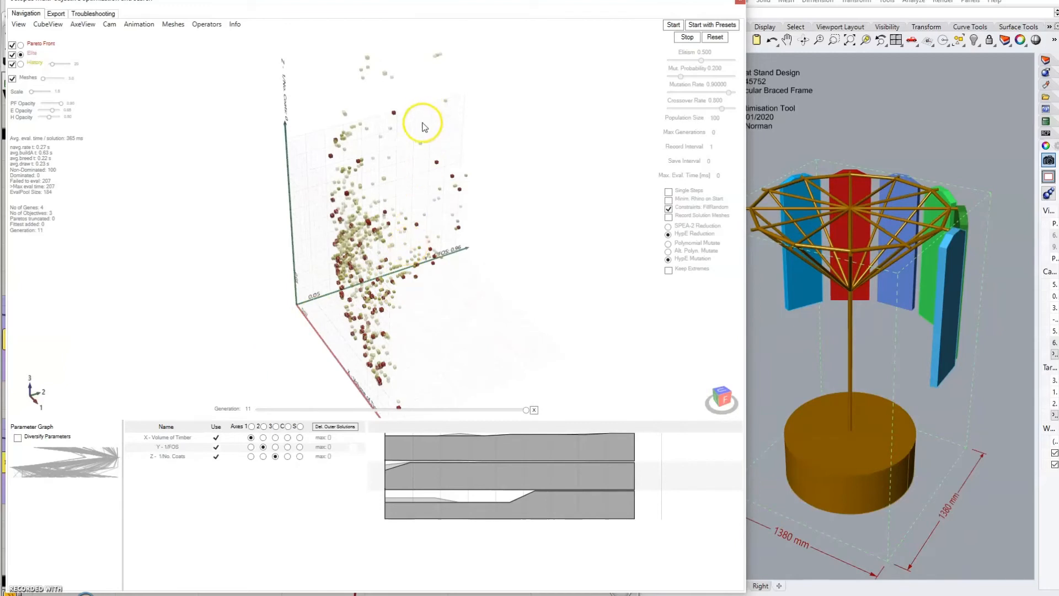
right_click(446, 93)
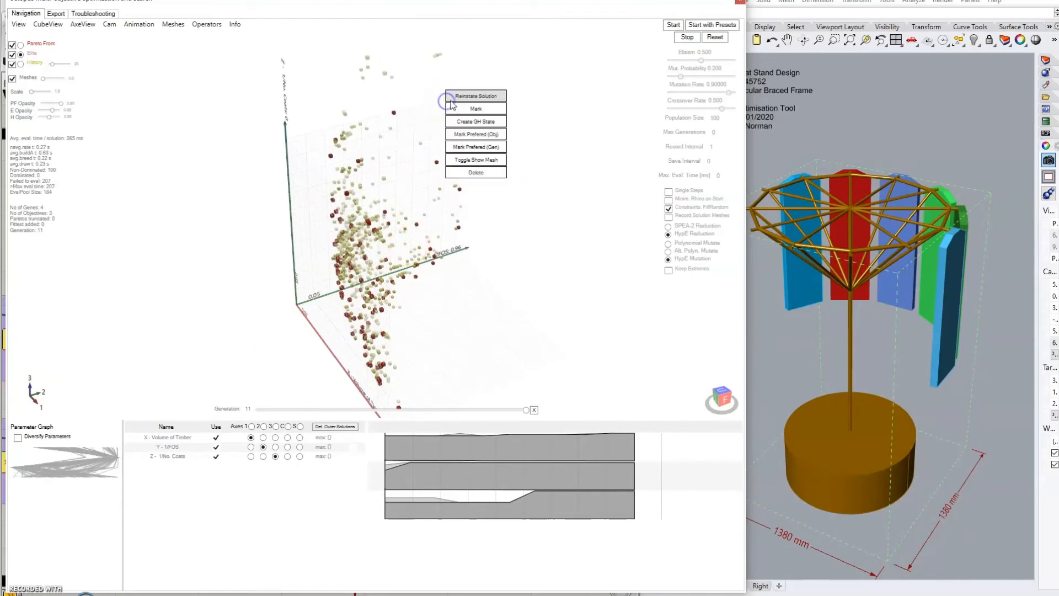
click(469, 95)
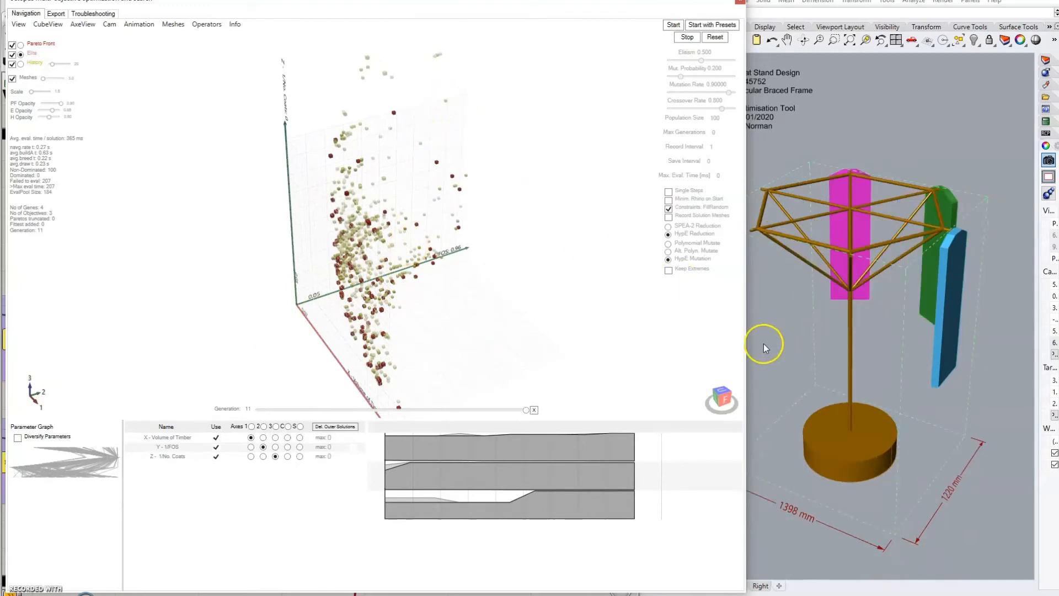
right_drag(437, 315, 475, 288)
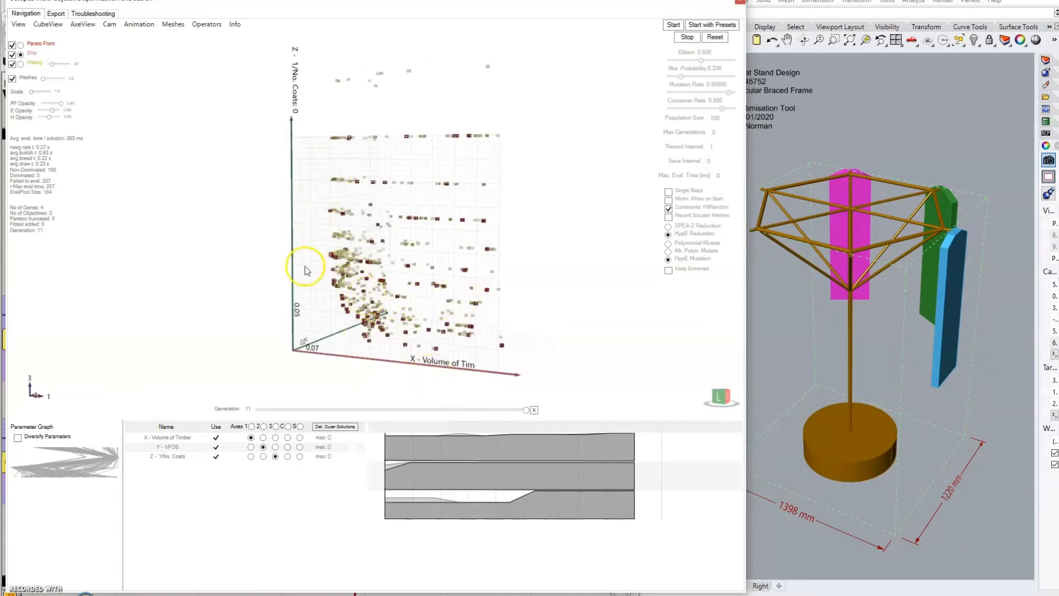
- Examine how the Octopus solutions spread along the timber volume, 1/FOS and 1/No. Coats axes, especially near the plot origin
right_drag(345, 356, 343, 334)
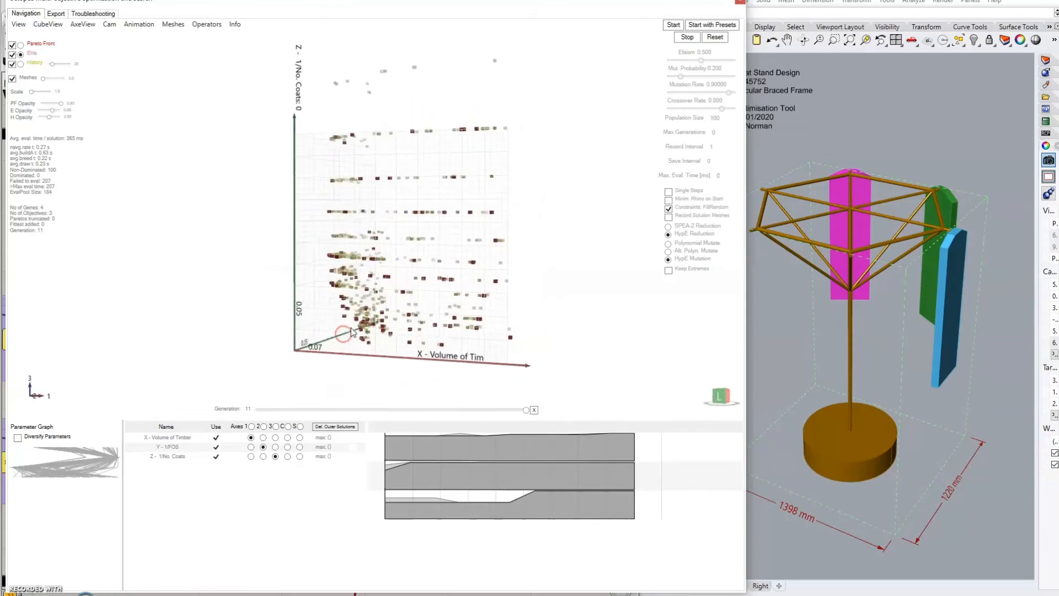
scroll(352, 332, up, 5)
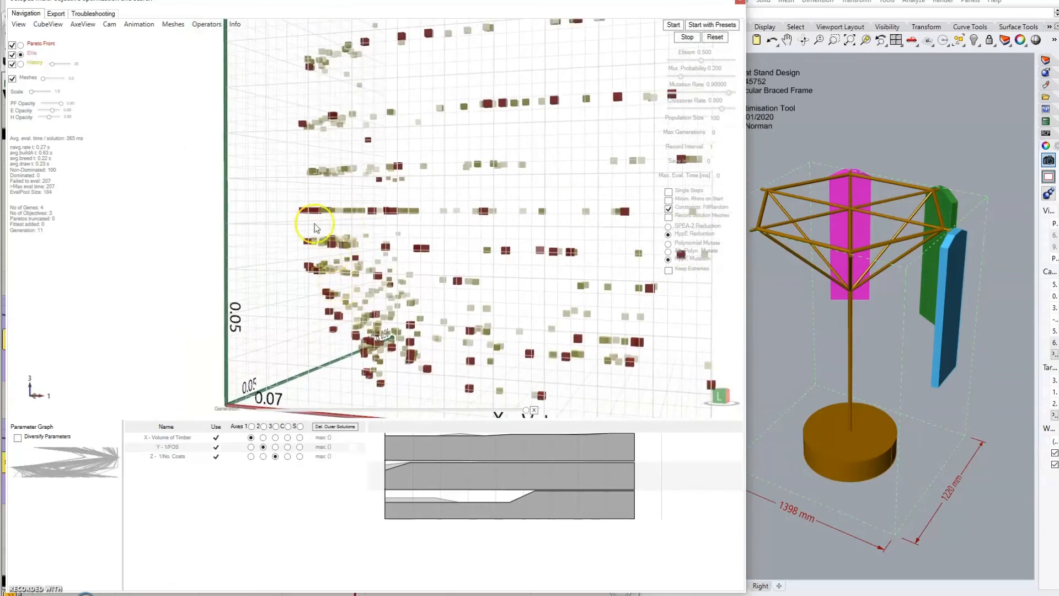
scroll(311, 218, down, 3)
right_drag(315, 245, 349, 266)
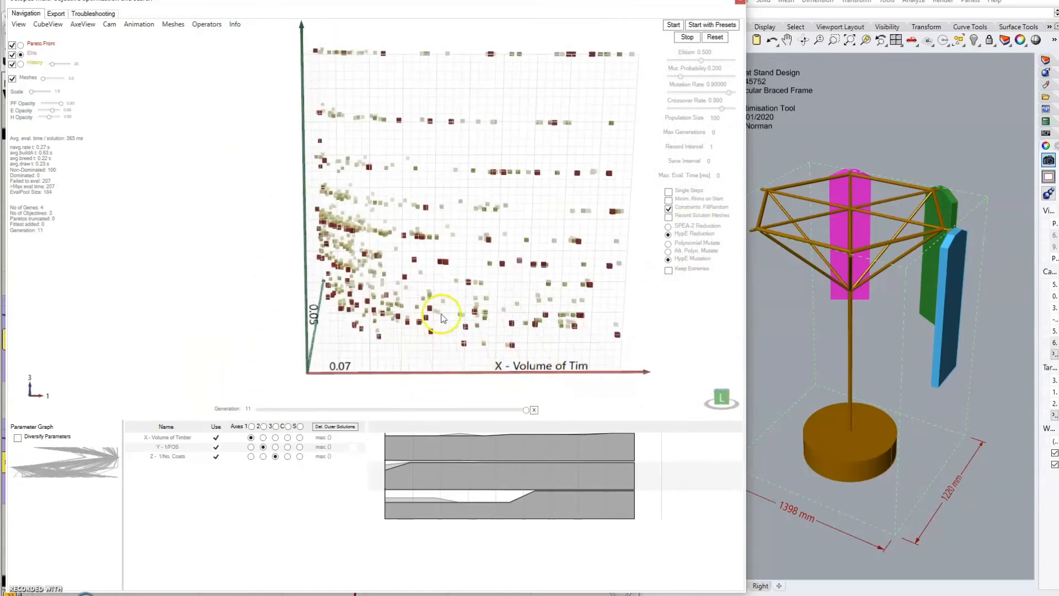
right_drag(392, 220, 373, 216)
scroll(318, 275, down, 3)
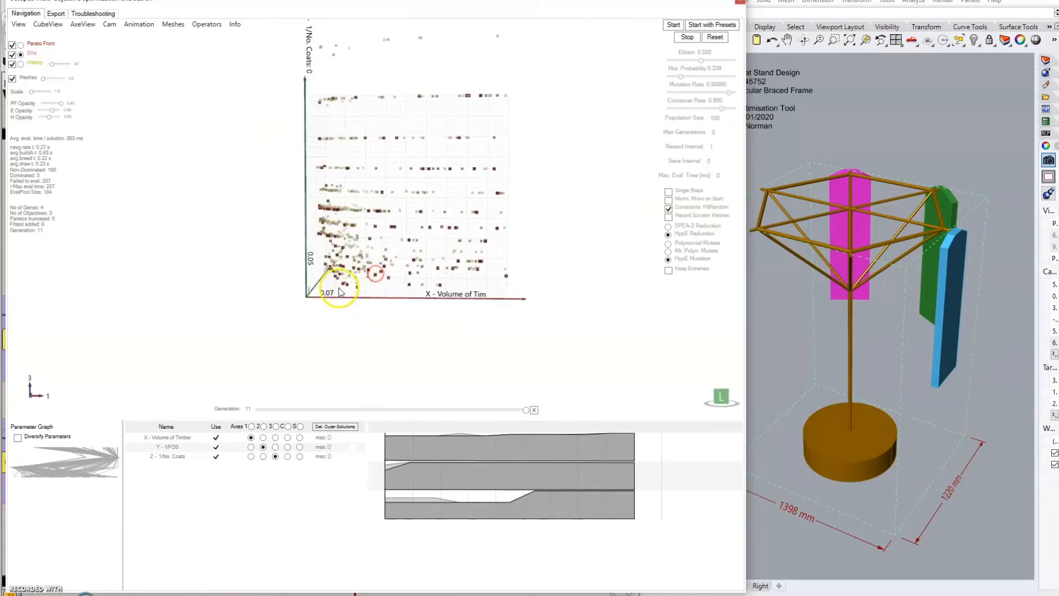
scroll(338, 289, up, 3)
right_drag(323, 331, 329, 326)
- Compare the objective values of two neighbouring solutions near the low end of the volume and 1/No. Coats axes
click(326, 355)
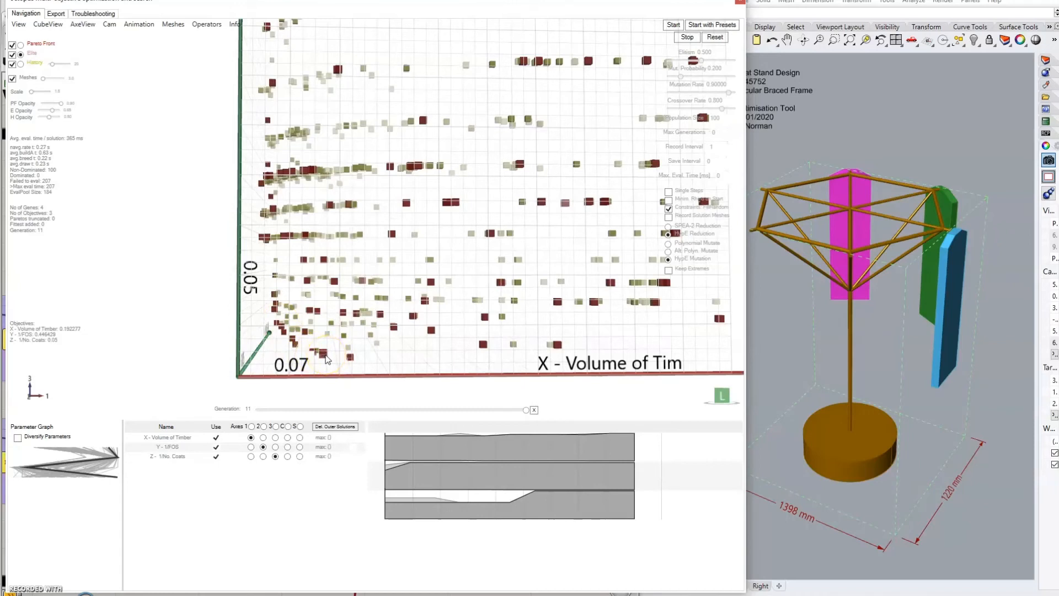
click(350, 358)
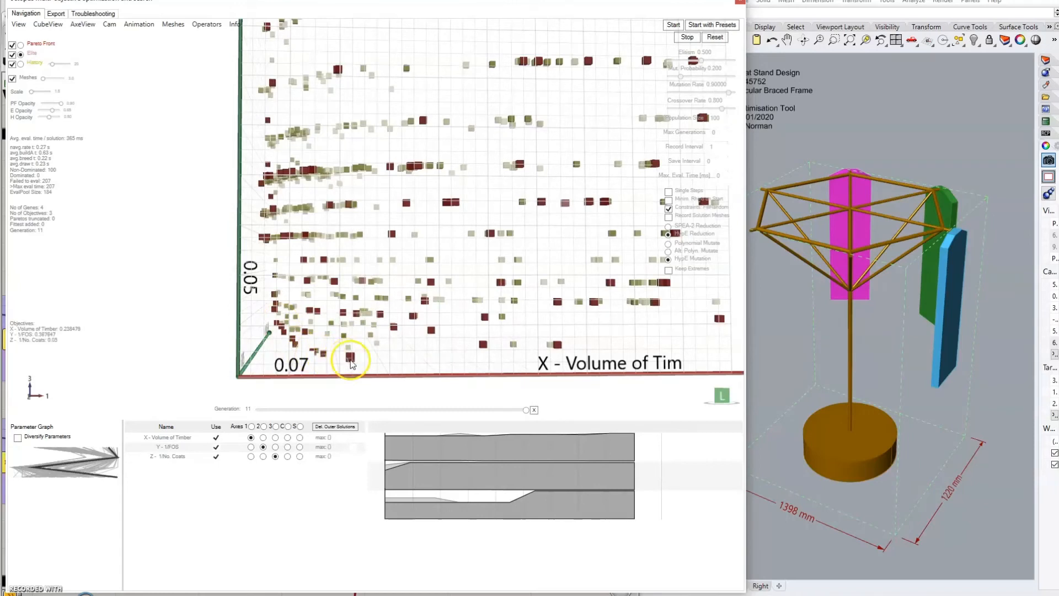
click(346, 363)
click(350, 359)
mouse_move(326, 356)
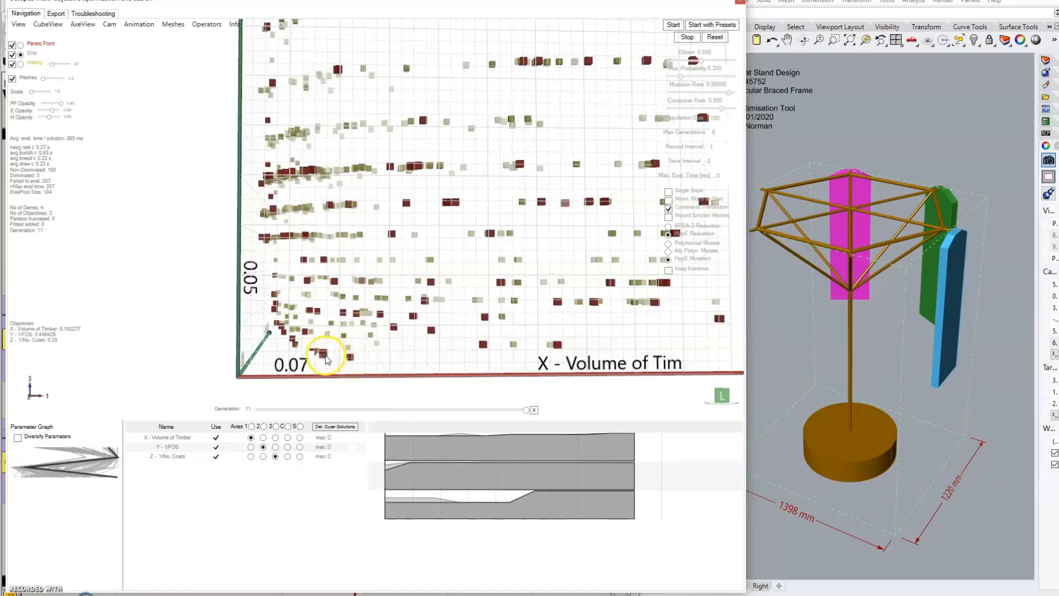
- Reinstate a Pareto solution low on the 1/No. Coats axis near the plot origin in the coat stand model
right_drag(326, 359, 327, 353)
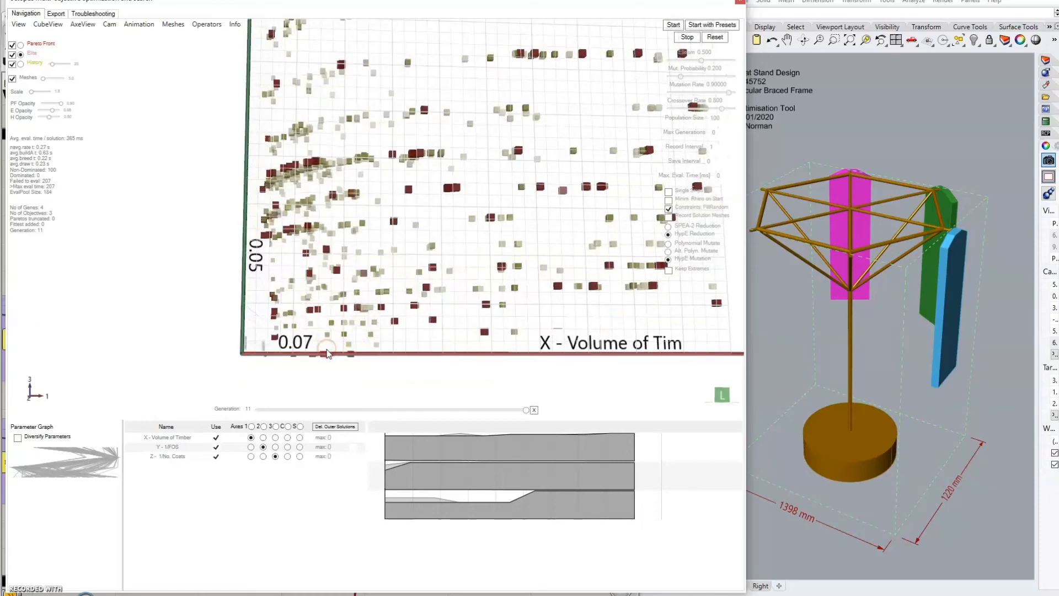
scroll(327, 349, up, 3)
scroll(327, 349, down, 3)
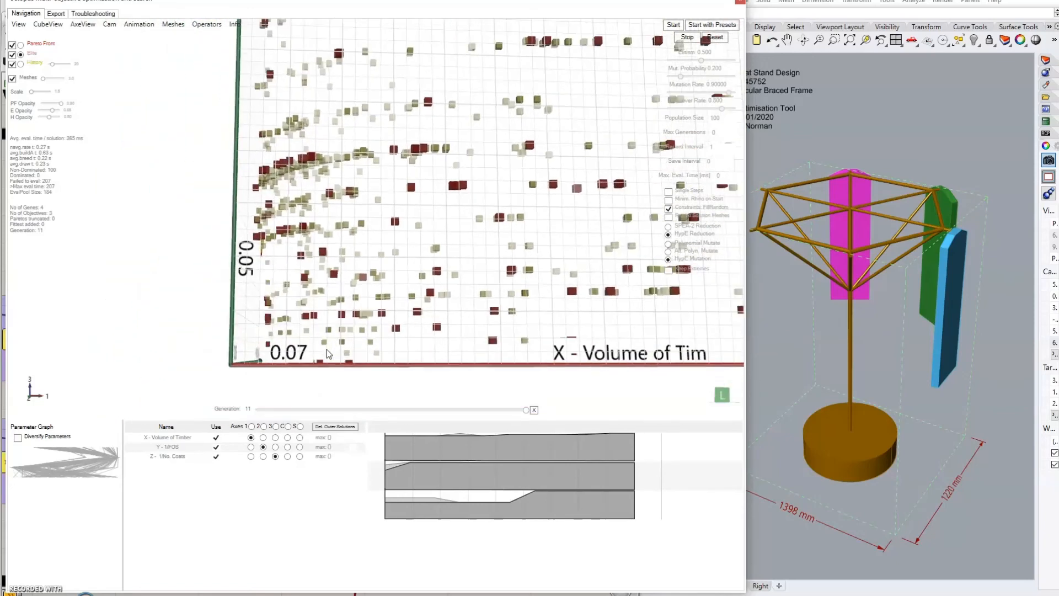
scroll(325, 364, down, 3)
right_drag(329, 345, 319, 326)
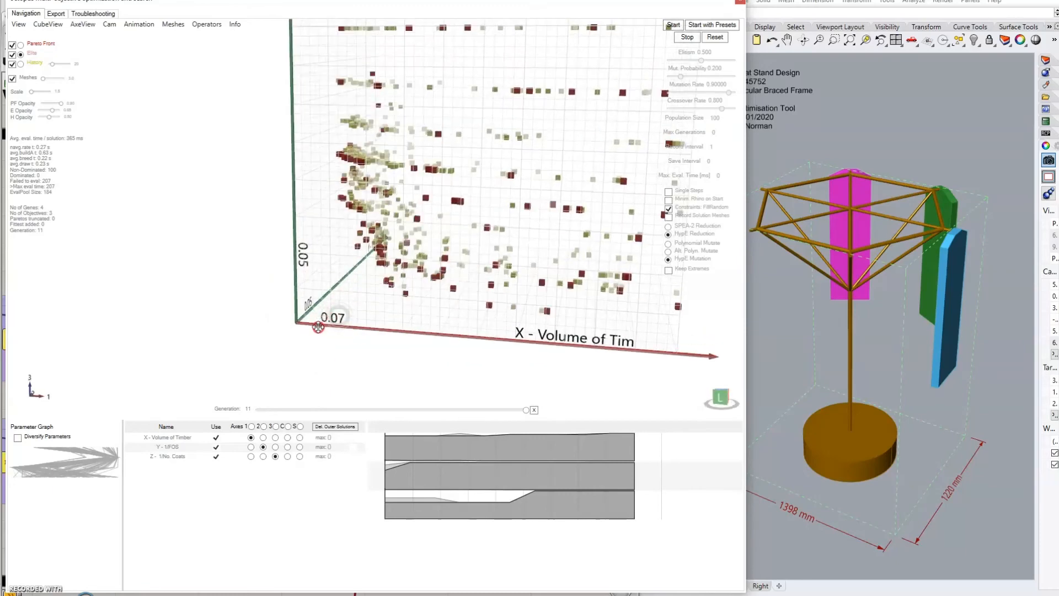
scroll(358, 278, up, 4)
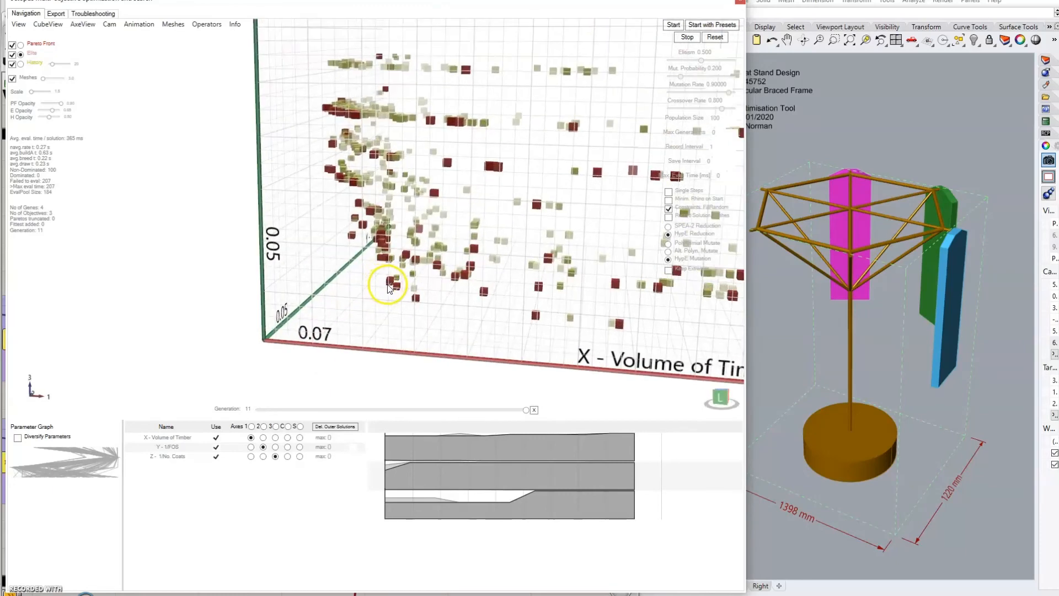
right_click(389, 282)
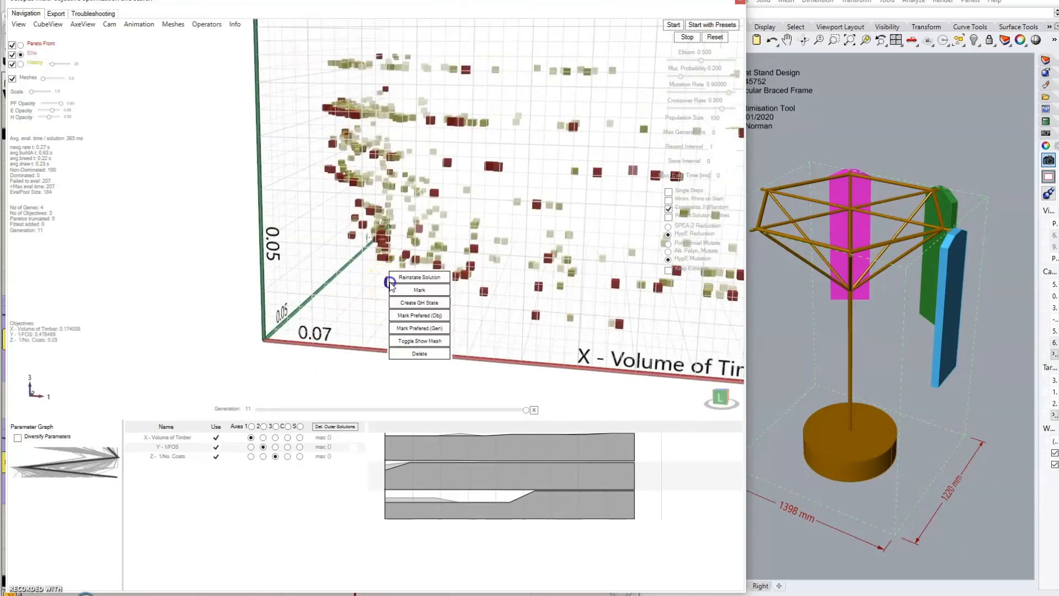
click(419, 277)
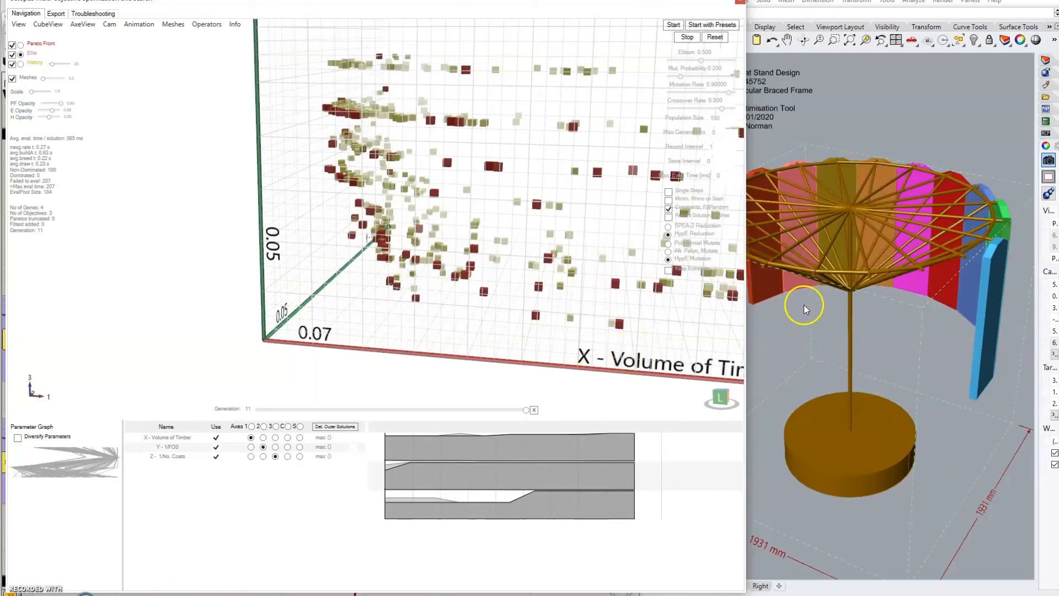
- View the whole reinstated coat stand from above and look at the Octopus solution plot from a higher angle
right_drag(804, 303, 823, 340)
scroll(913, 339, down, 2)
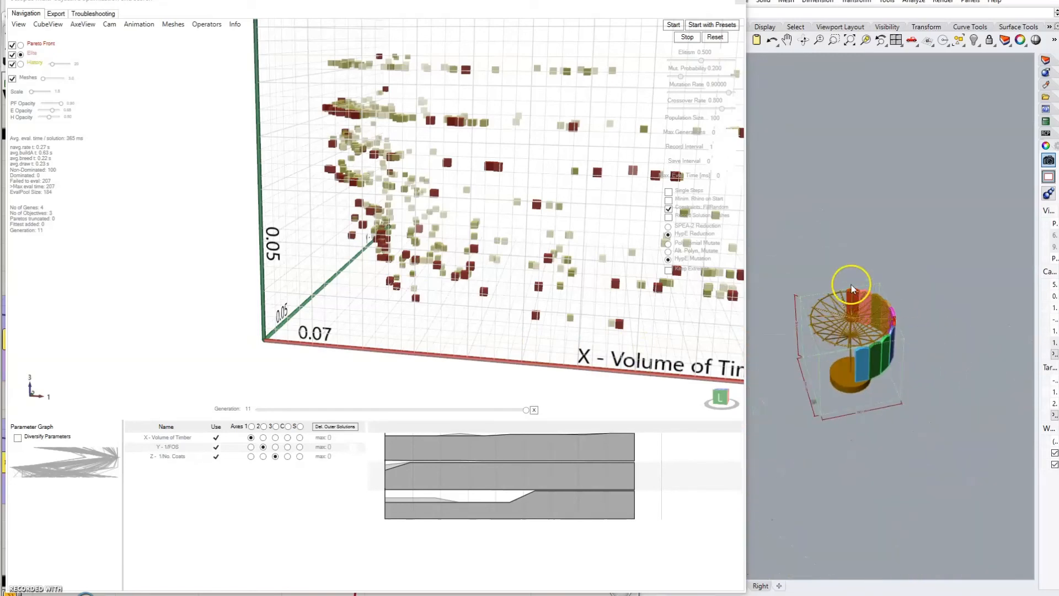
scroll(307, 371, down, 5)
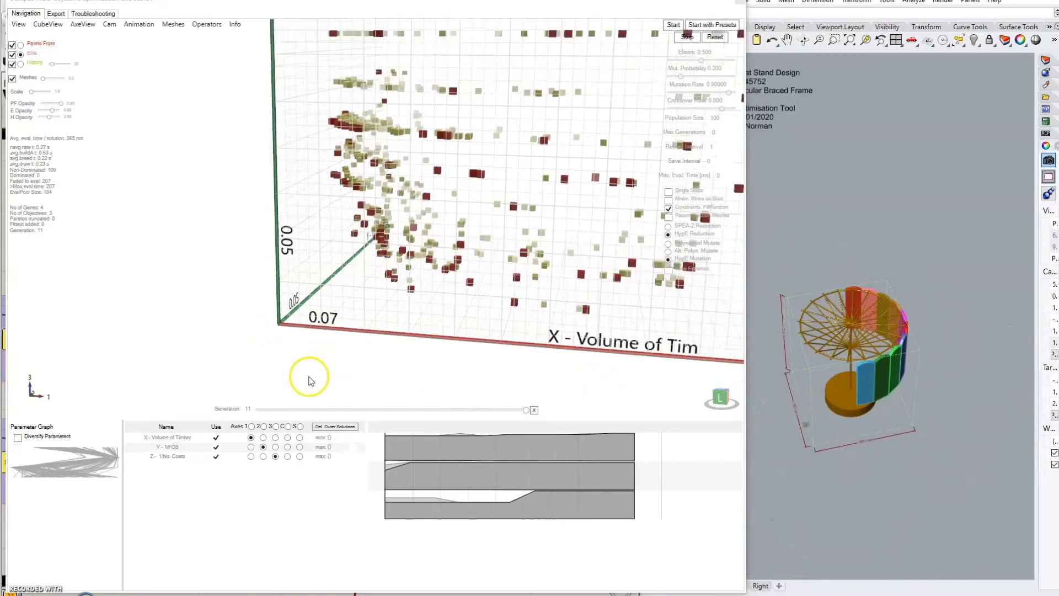
drag(487, 318, 478, 340)
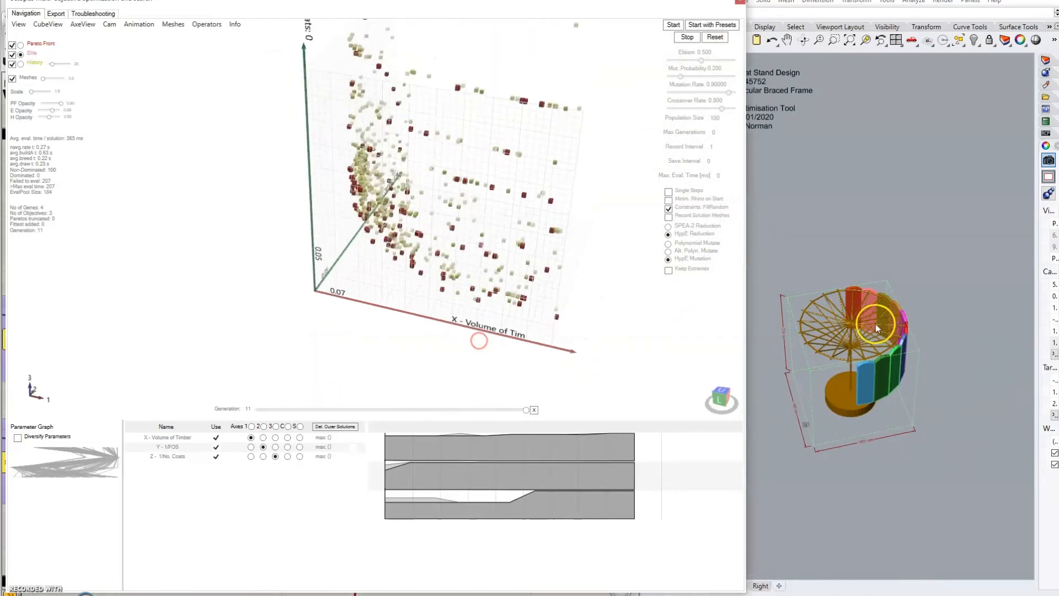
- Bring Rhino and Grasshopper to the front and inspect the reinstated coat stand from the side and from directly above
click(747, 218)
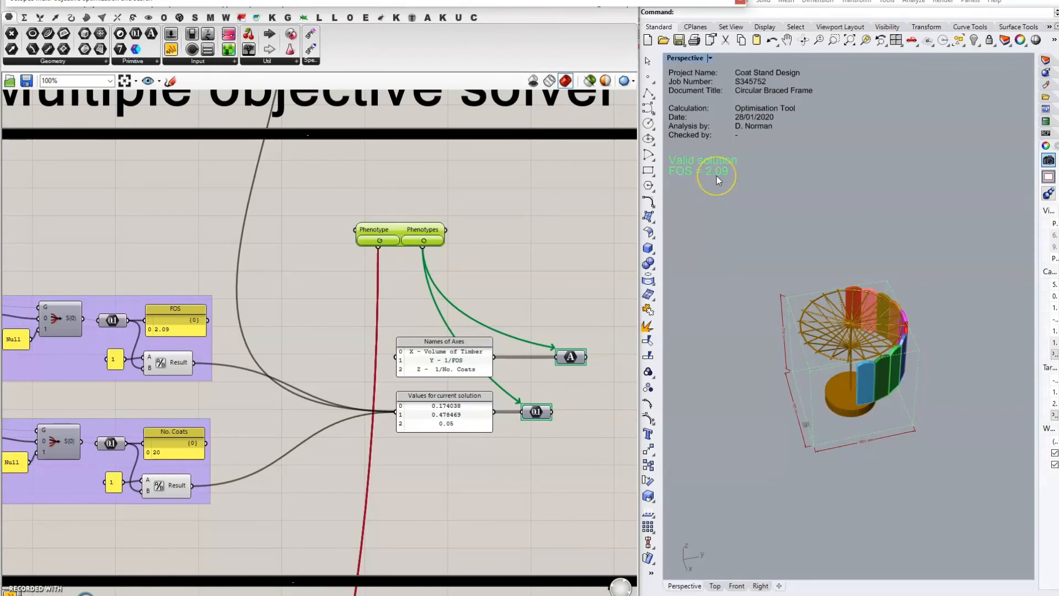
mouse_move(908, 315)
right_down()
mouse_move(884, 397)
mouse_move(922, 304)
right_up()
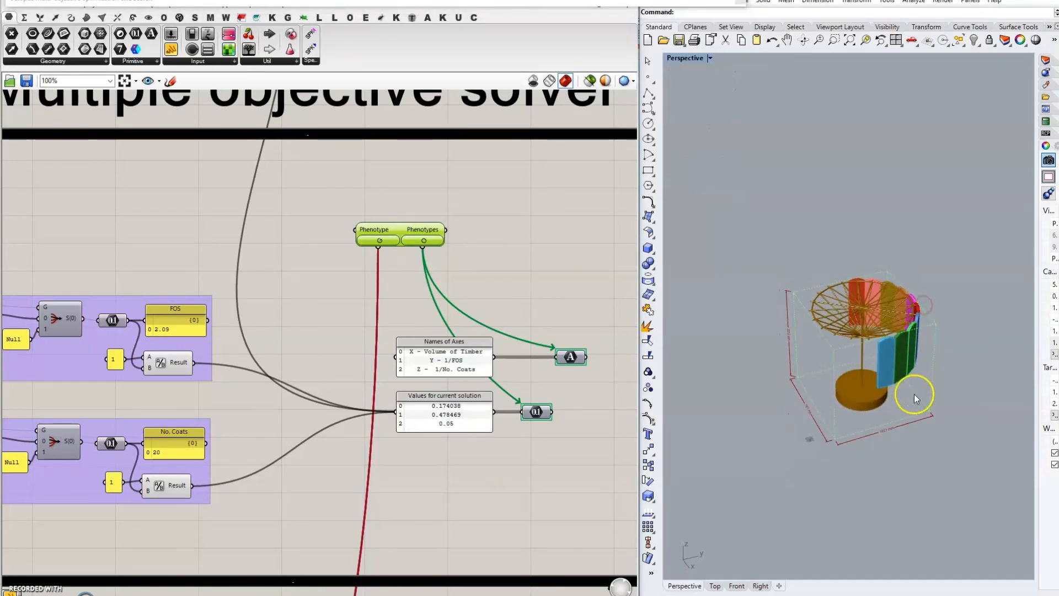
right_drag(838, 334, 926, 319)
scroll(927, 320, up, 5)
scroll(930, 319, down, 5)
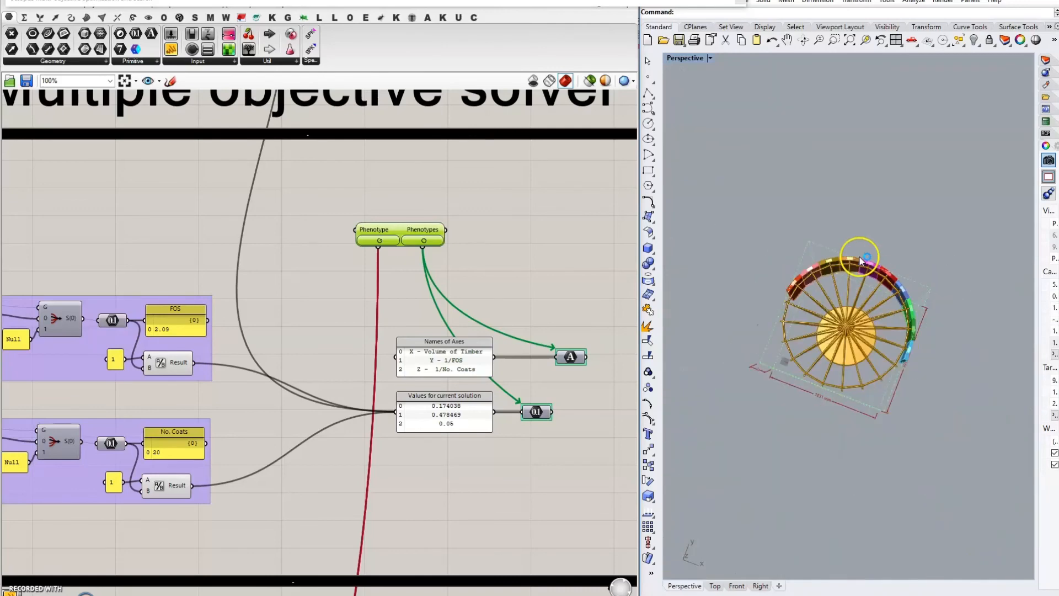
right_drag(905, 237, 720, 469)
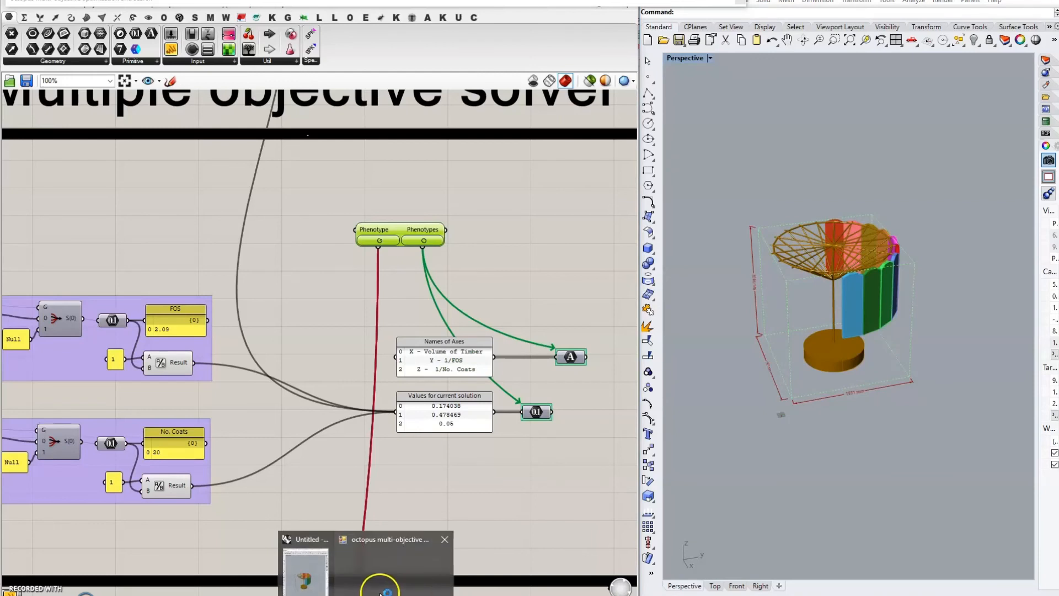
- Return to a closer view of the coat stand in Rhino beside the Octopus component in the Multiple objective solver section
click(380, 591)
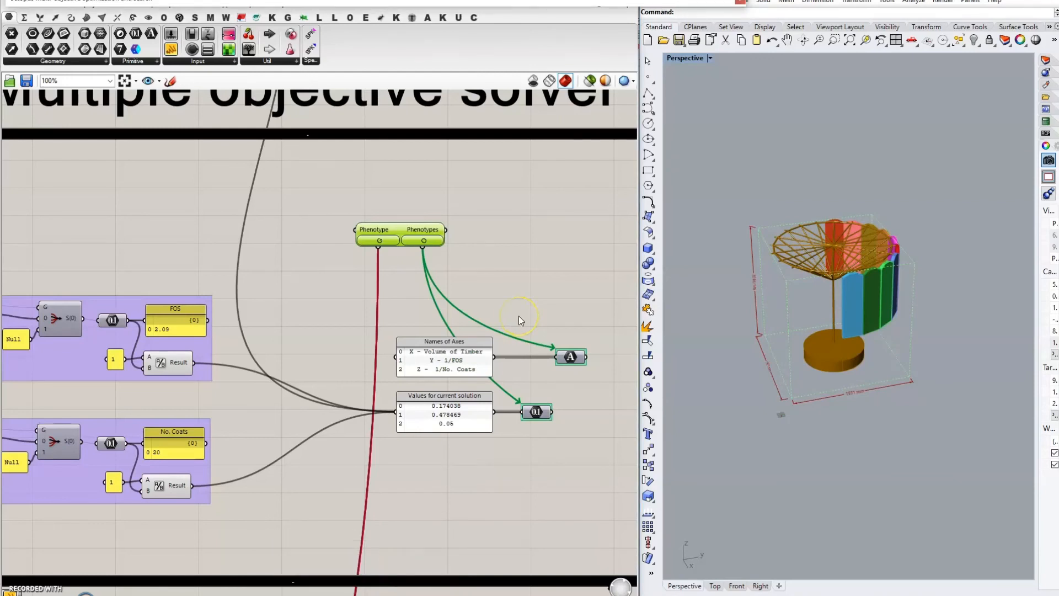
click(802, 220)
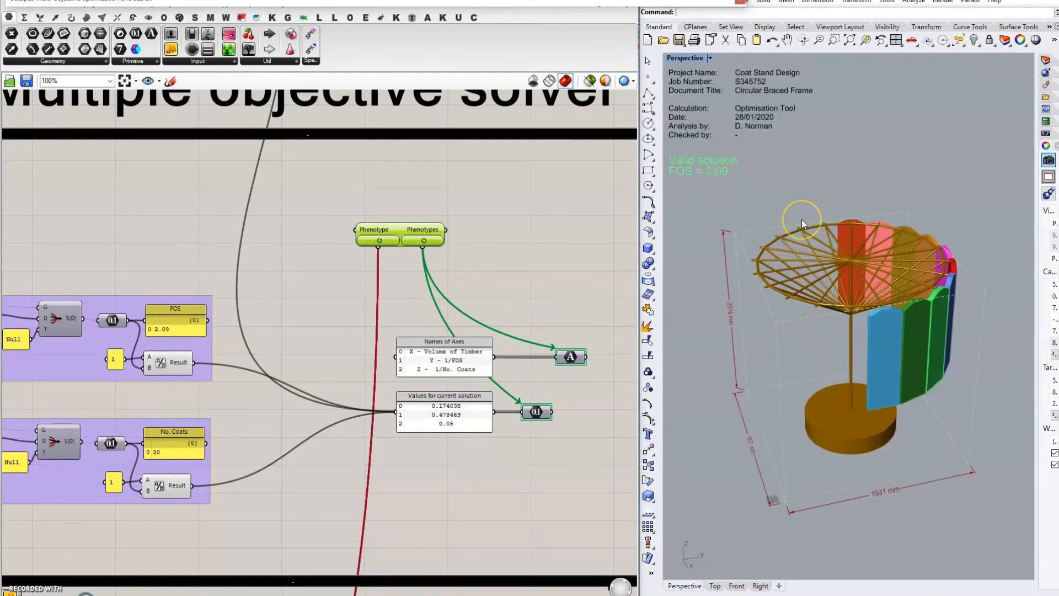
click(409, 228)
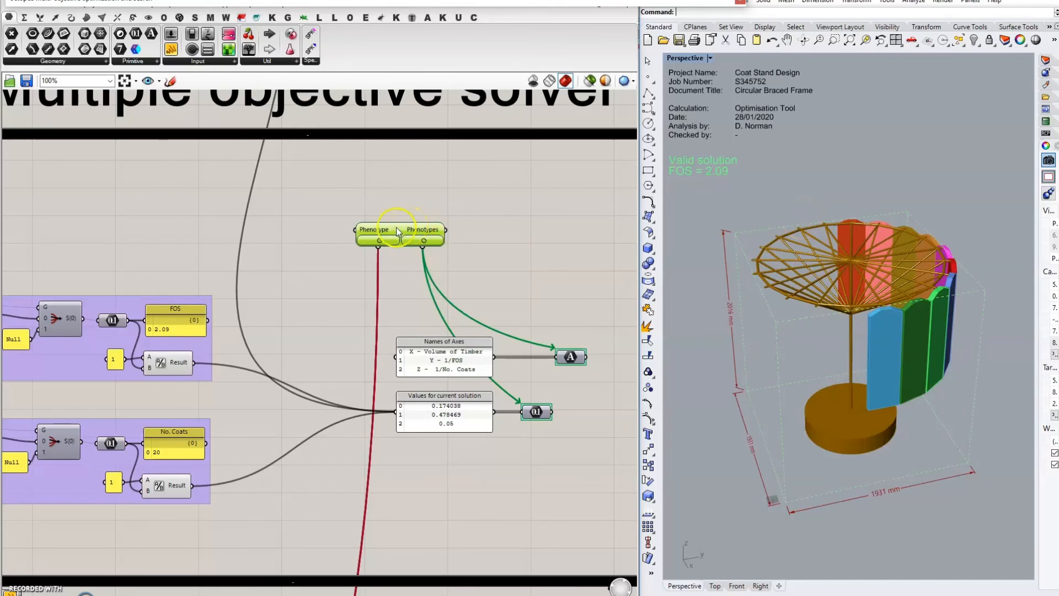
- Examine the Stand design (basic) group in the Generate geometry section of the Grasshopper definition
click(122, 85)
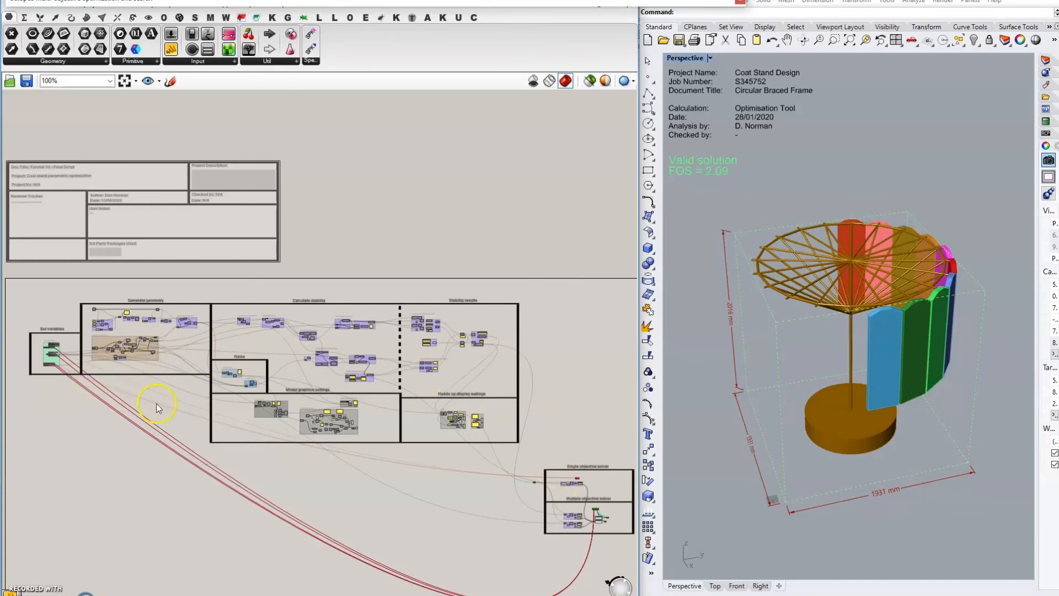
scroll(78, 338, up, 5)
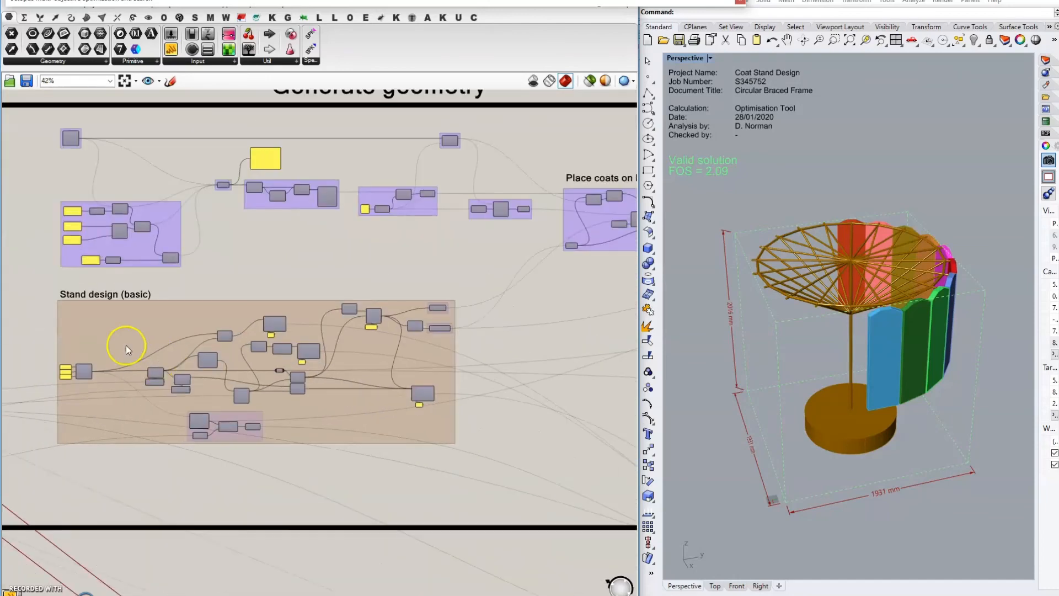
scroll(46, 373, up, 2)
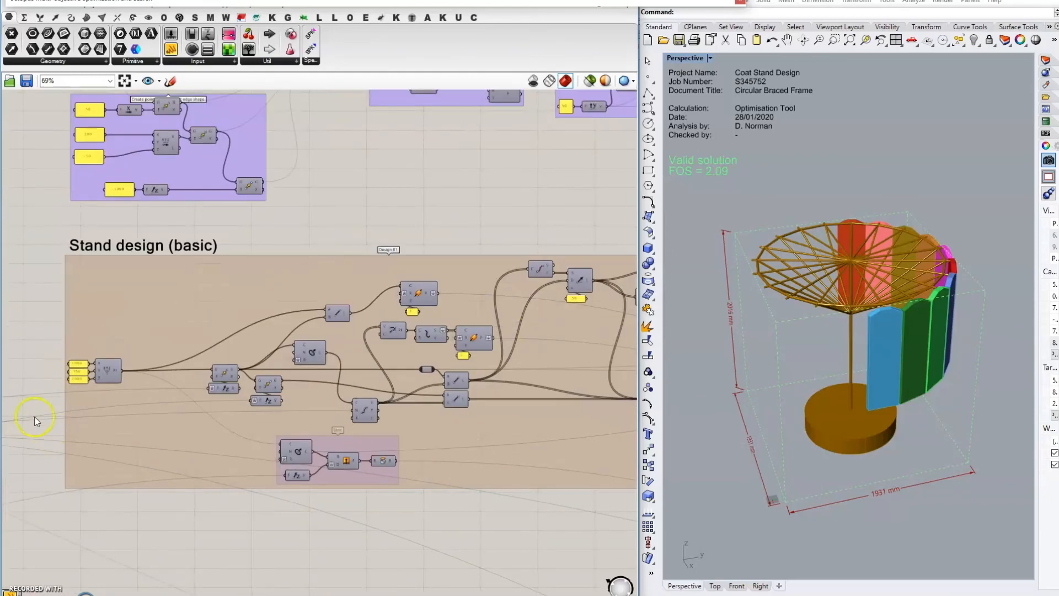
scroll(20, 404, down, 2)
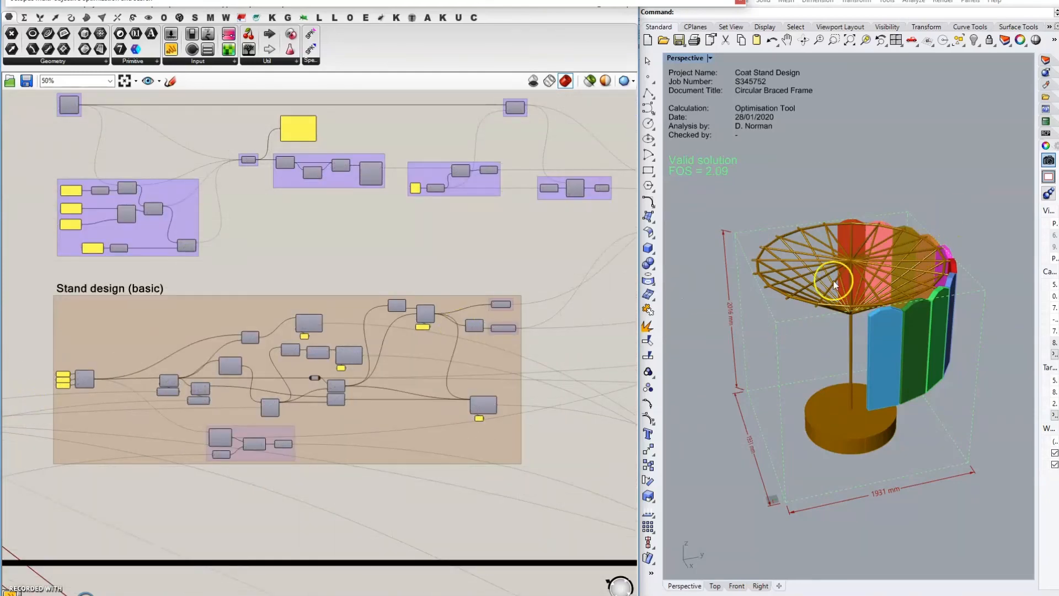
scroll(238, 291, down, 3)
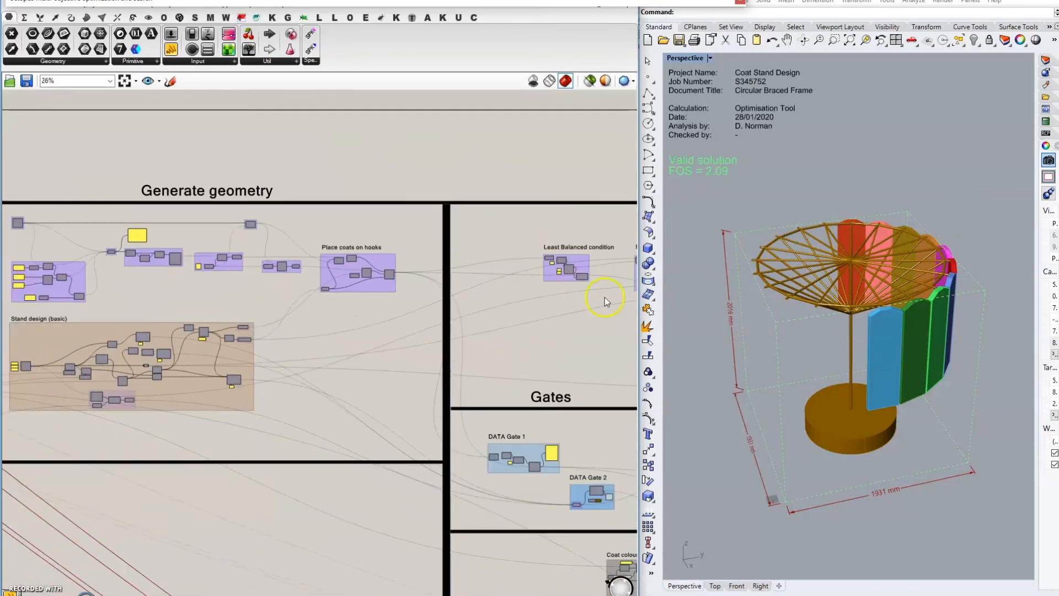
- Review the Calculate stability section from its Least Balanced condition group onwards, and finish on the full definition with nothing selected
right_drag(605, 297, 304, 313)
scroll(392, 274, up, 4)
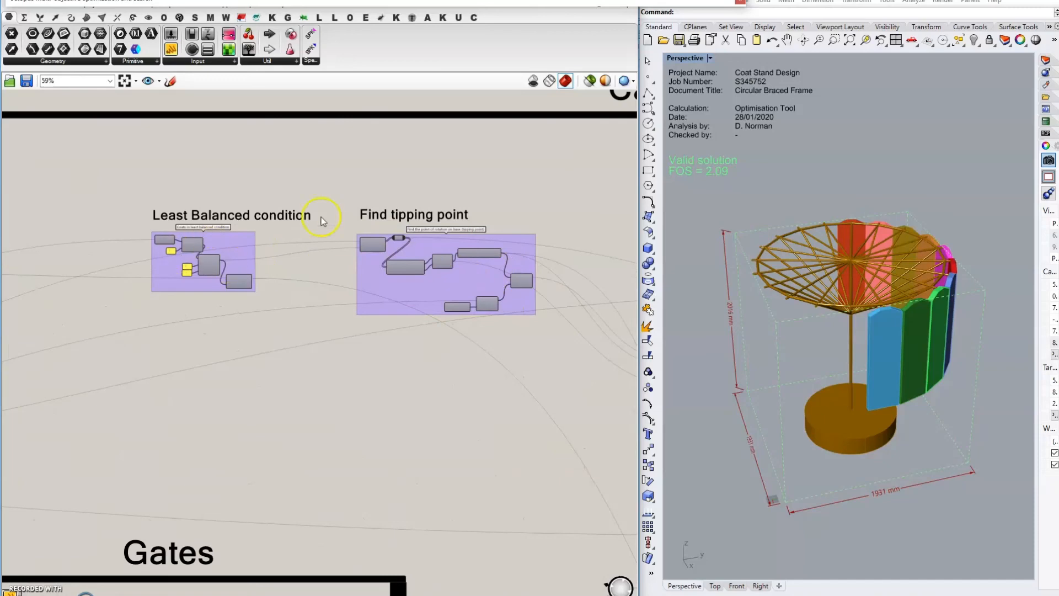
scroll(161, 243, up, 4)
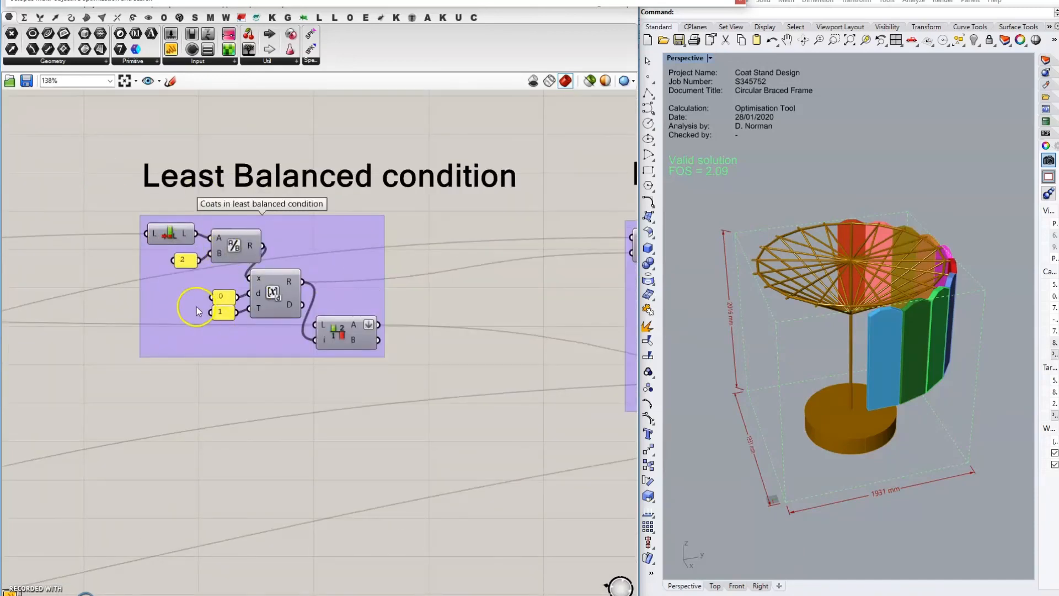
scroll(196, 299, down, 8)
right_drag(440, 392, 262, 312)
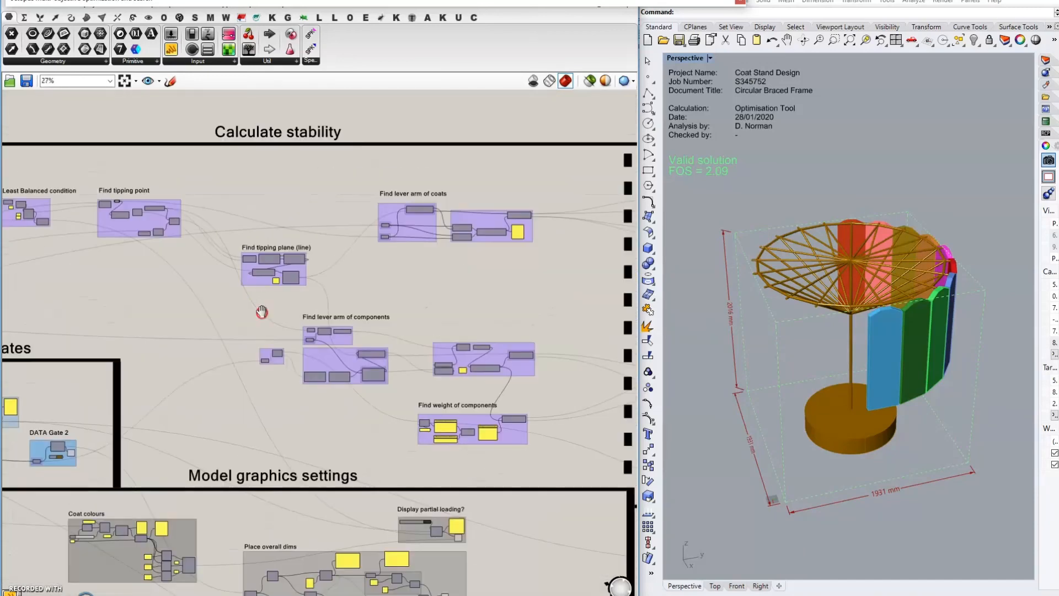
scroll(277, 314, down, 4)
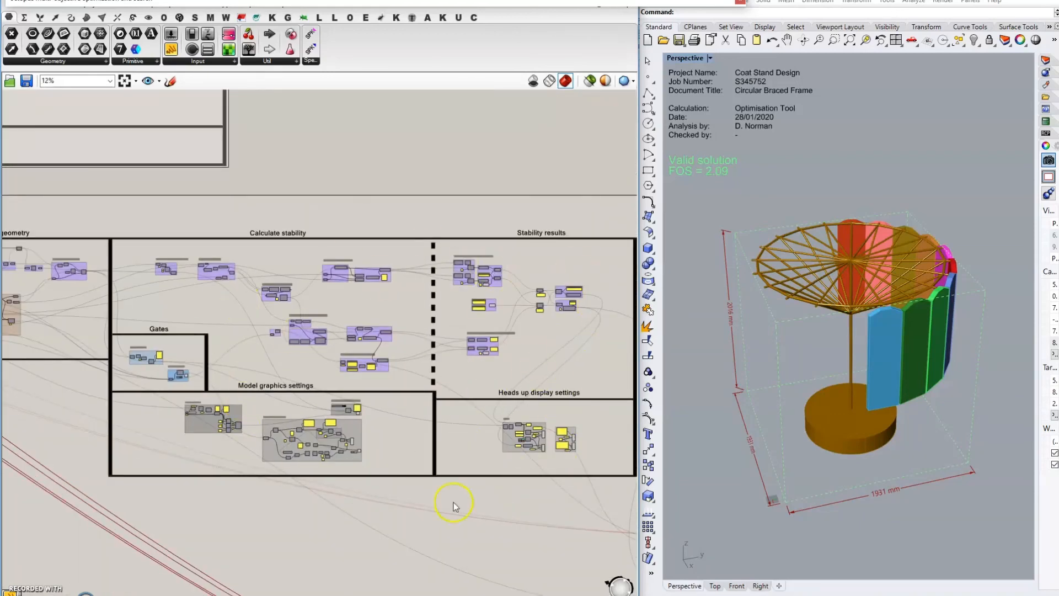
scroll(292, 289, down, 2)
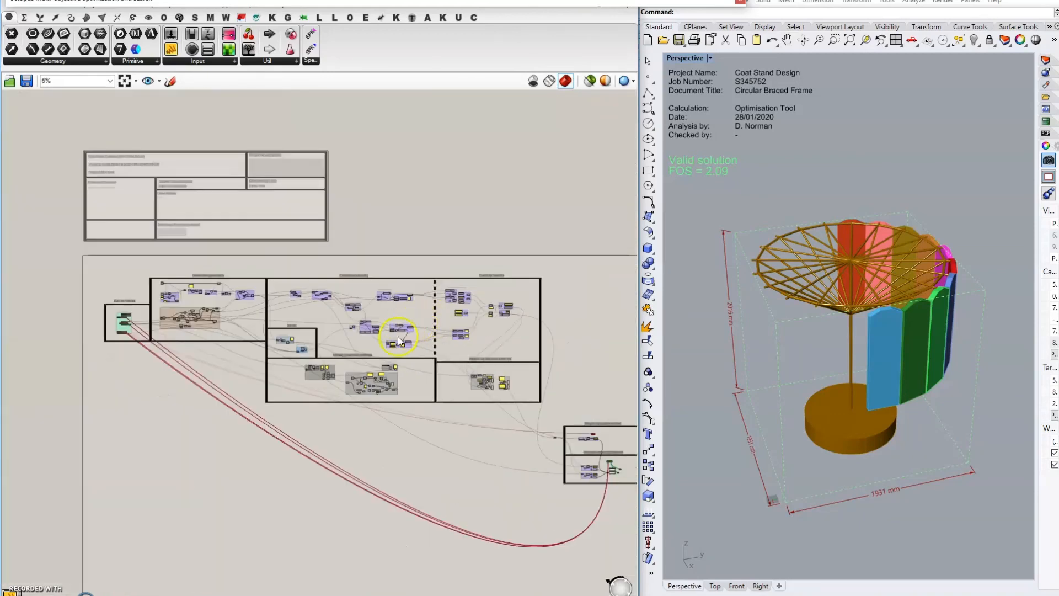
click(396, 254)
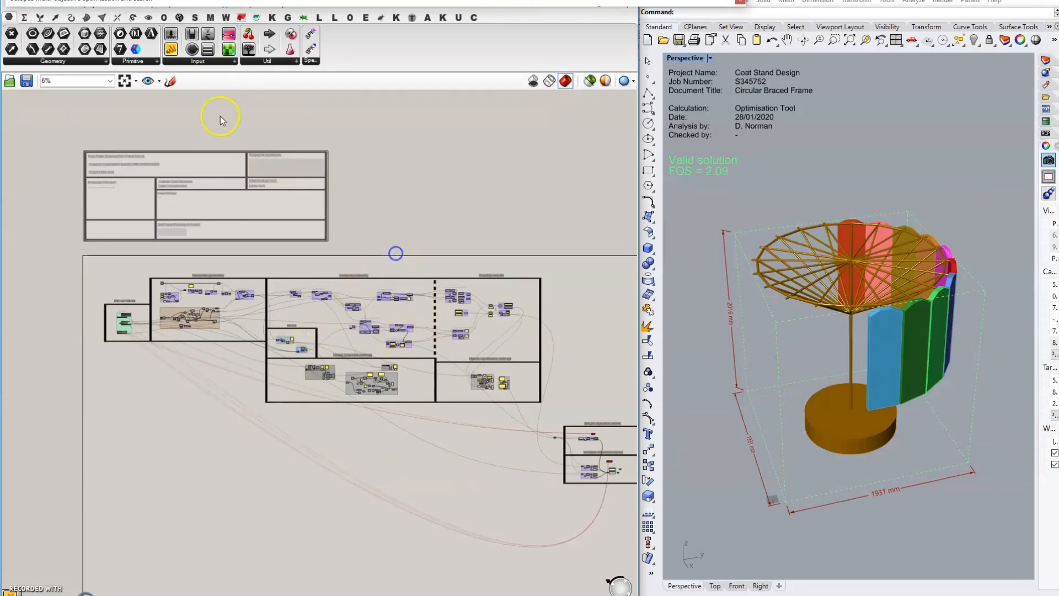
click(125, 83)
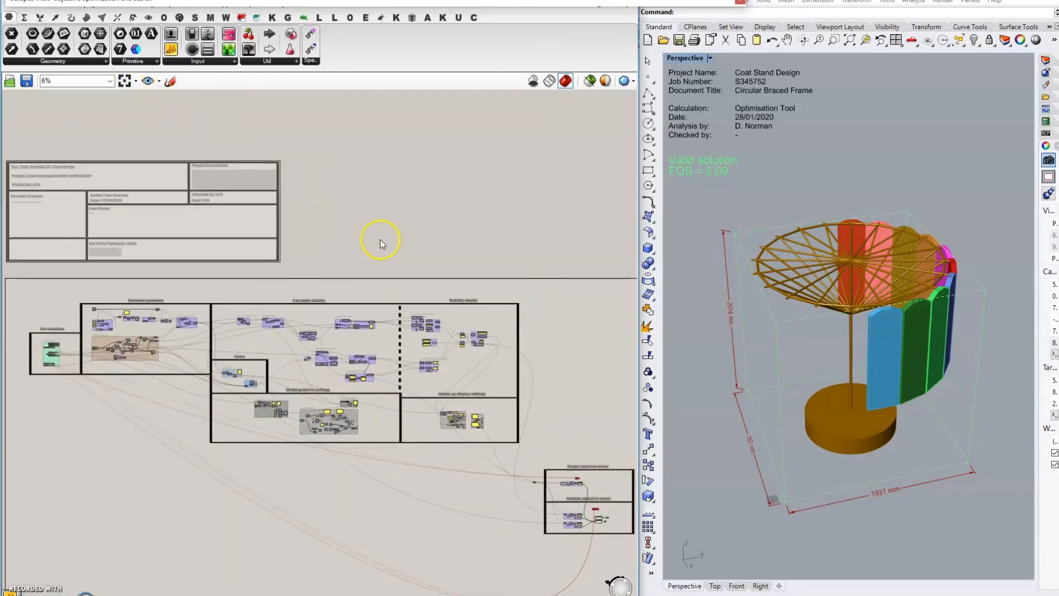